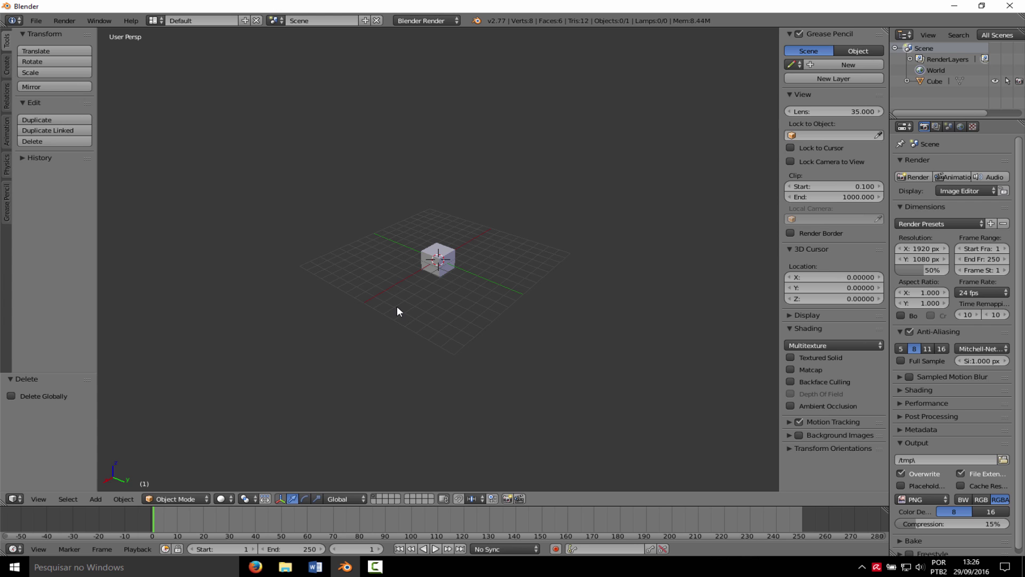
middle_click_drag(422, 306, 498, 302)
middle_click_drag(334, 244, 448, 255)
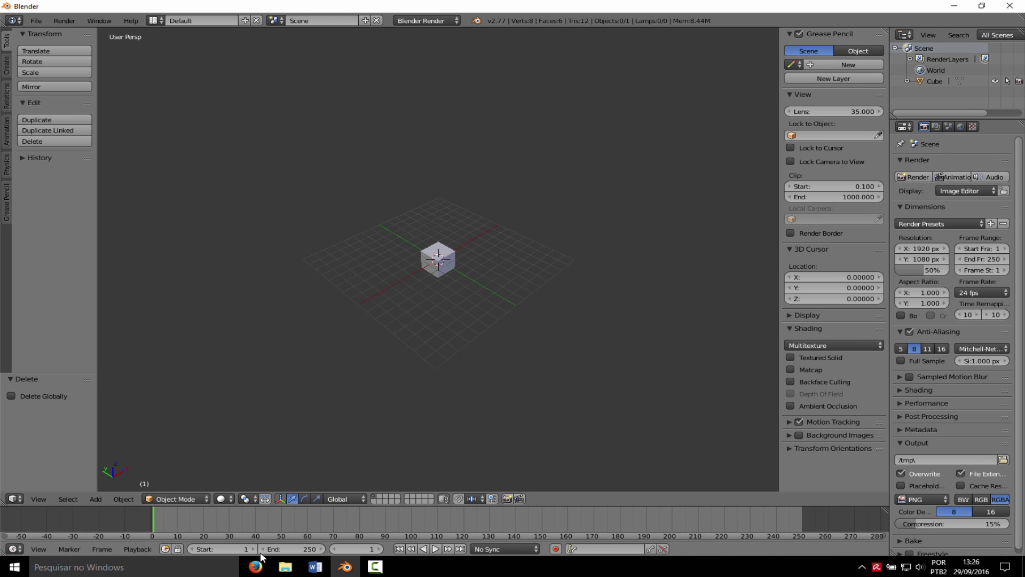
Switch to Firefox and review the Blender Video Aulas blog and the "Curso Blender 3D para Iniciantes" playlist.
left_click(256, 565)
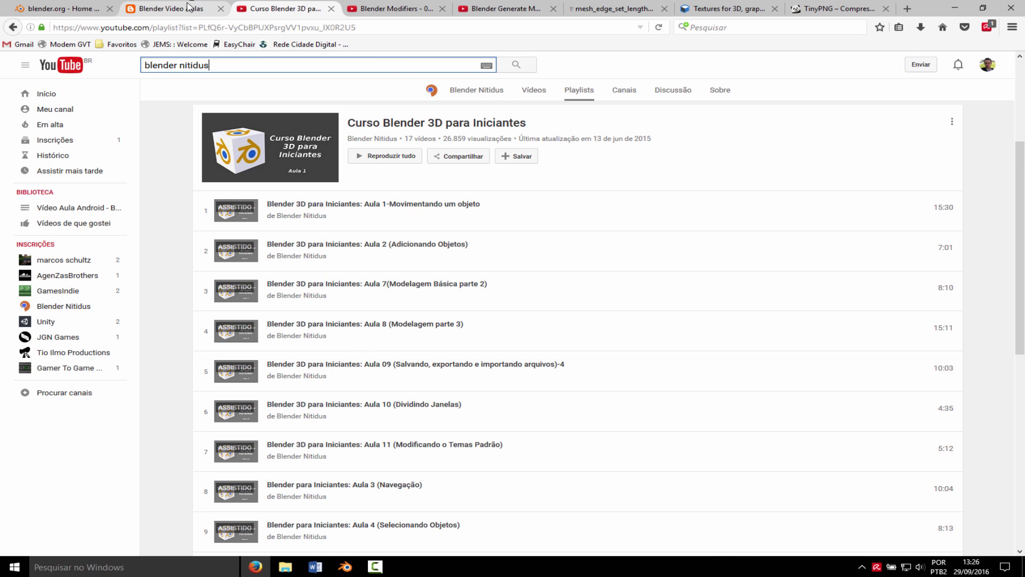
left_click(168, 9)
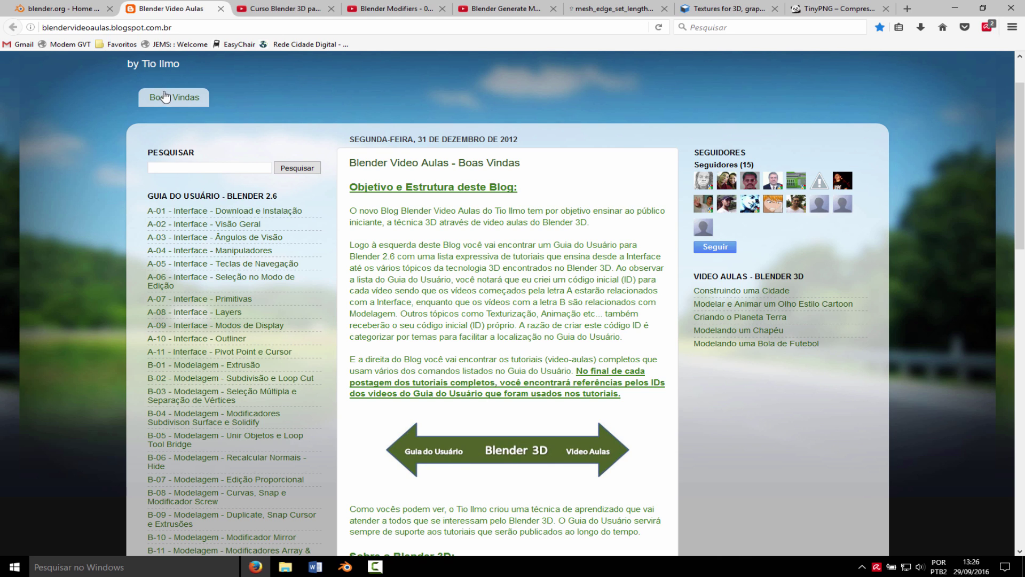
left_click_drag(133, 63, 253, 97)
left_click(253, 96)
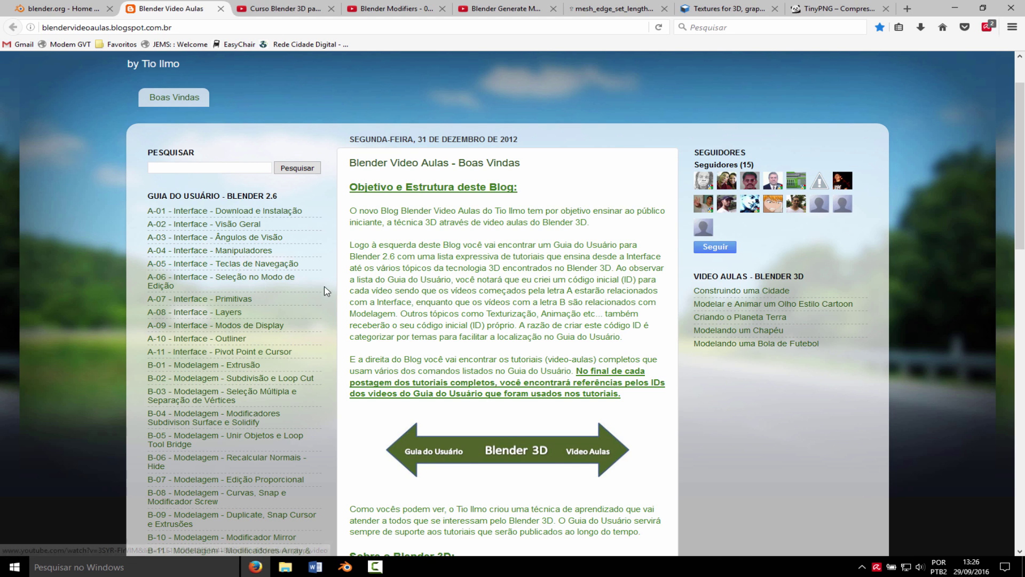
left_click(278, 9)
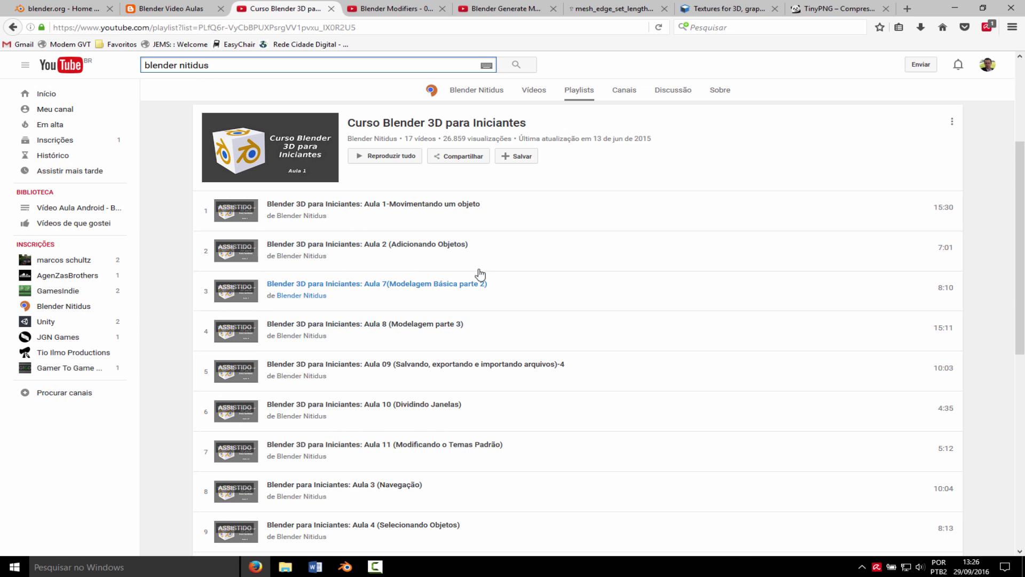
scroll(491, 267, "down", 4)
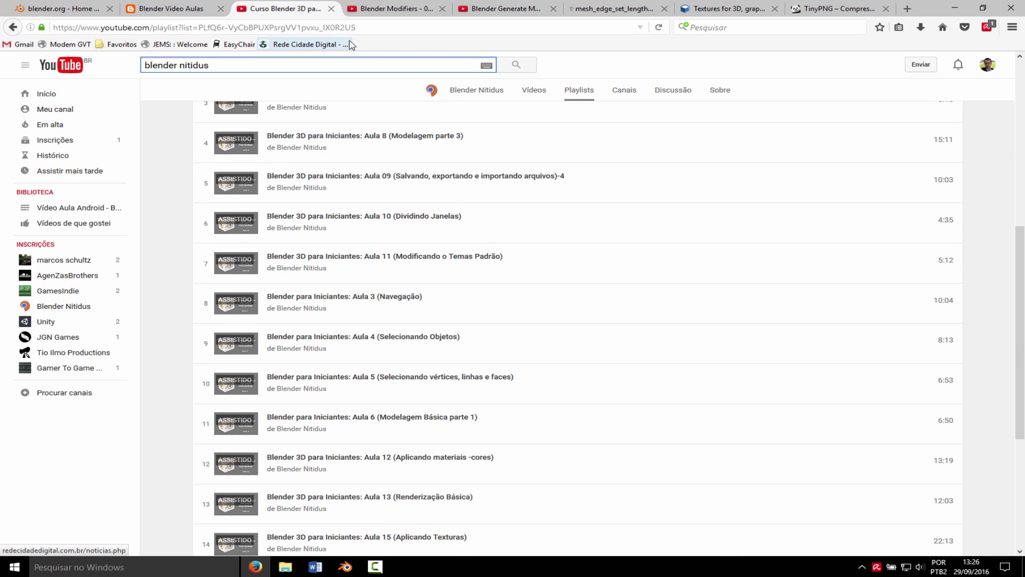
Compare the "Blender Modifiers" and "Generate Modifier in Blender" tutorial playlists on YouTube.
left_click(395, 11)
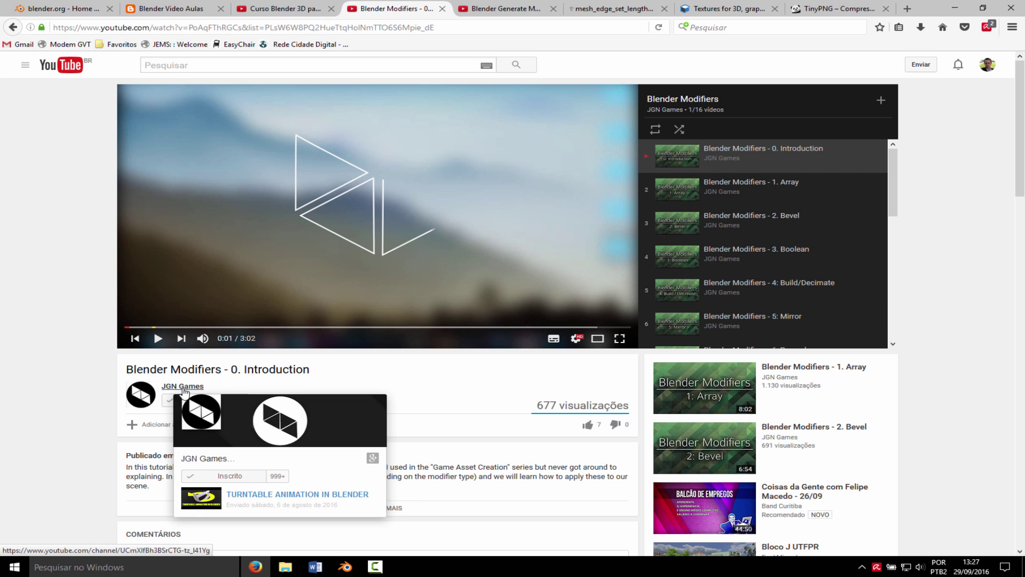
left_click(507, 8)
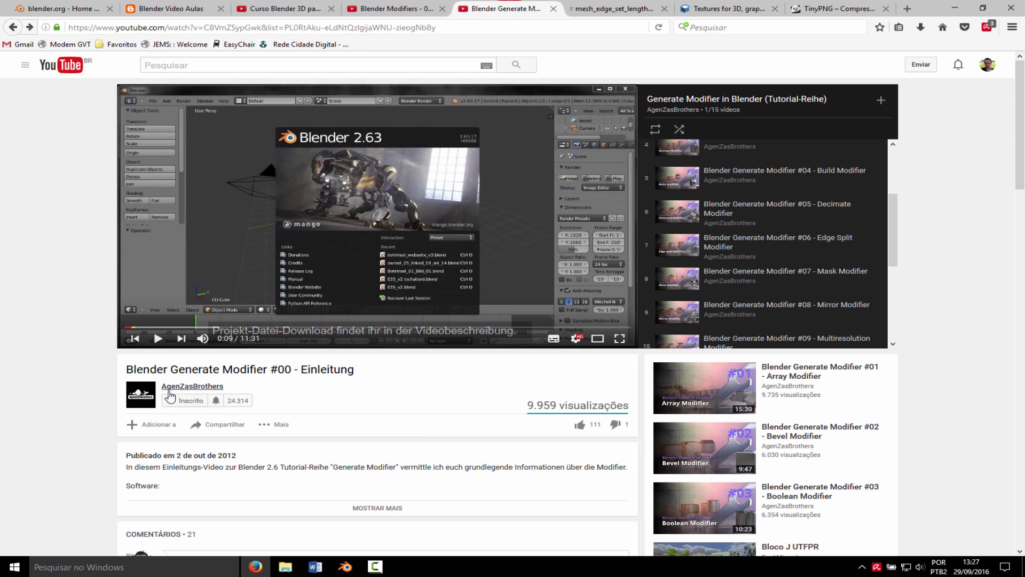
mouse_move(211, 388)
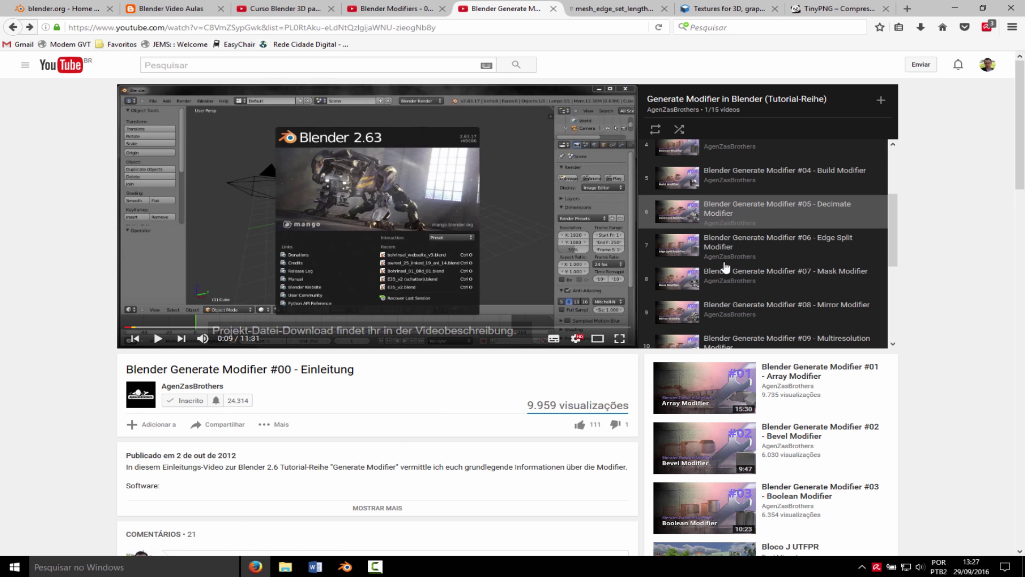
left_click(398, 9)
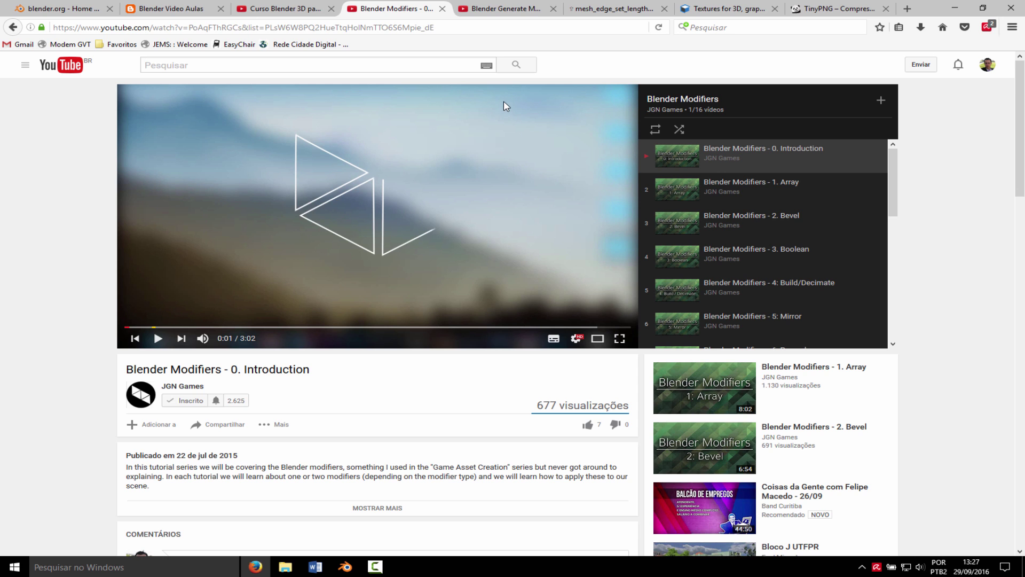
left_click(508, 11)
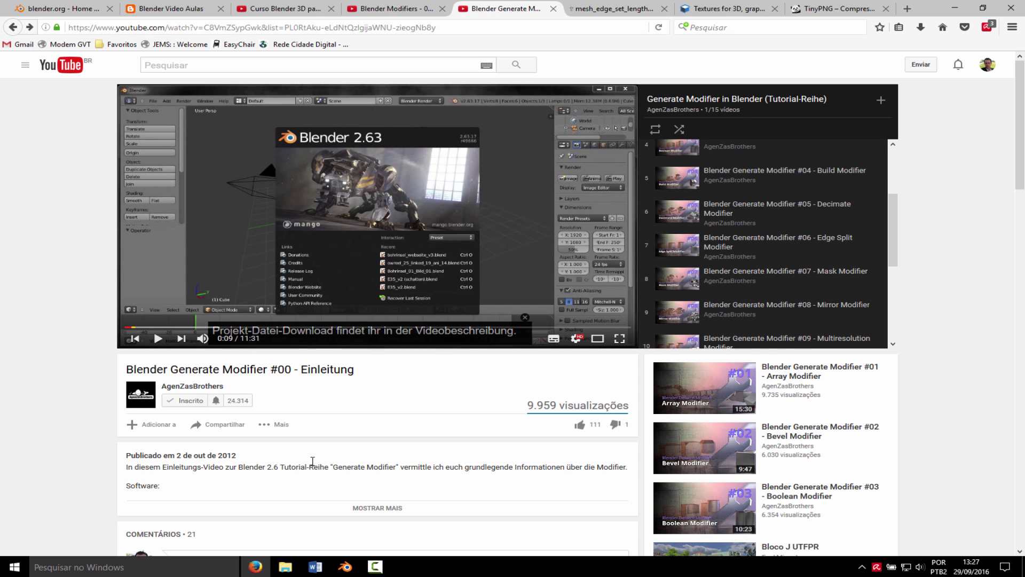
Switch back to Blender and select the cube, examining its transform properties and its shape from several angles.
left_click(345, 566)
mouse_move(416, 268)
middle_mouse_down()
mouse_move(487, 249)
mouse_move(423, 262)
mouse_move(423, 239)
mouse_move(357, 236)
mouse_move(373, 261)
mouse_move(502, 239)
mouse_move(359, 306)
mouse_move(424, 206)
mouse_move(417, 283)
mouse_move(428, 278)
middle_mouse_up()
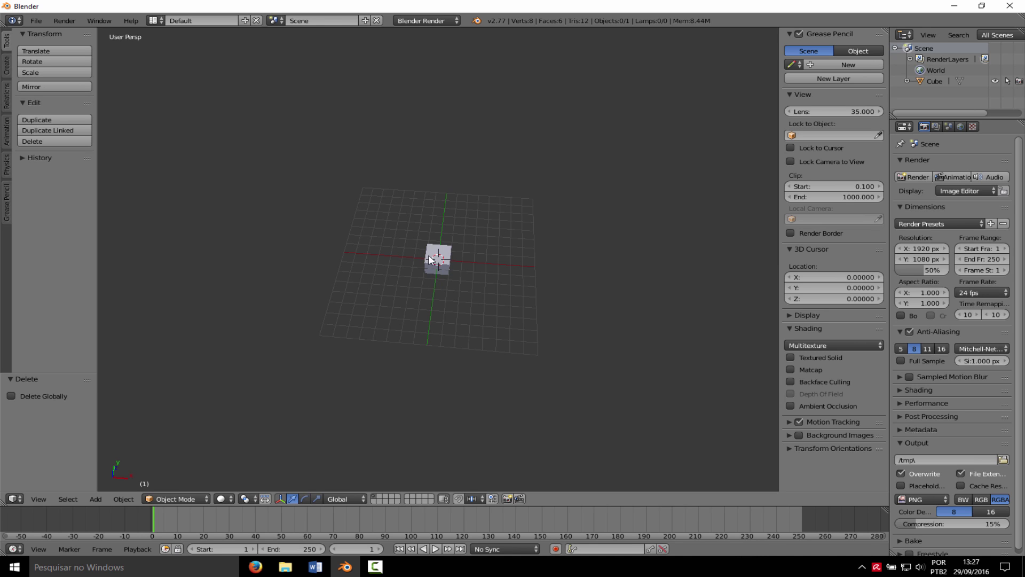
middle_click_drag(431, 281, 450, 238)
right_click(448, 255)
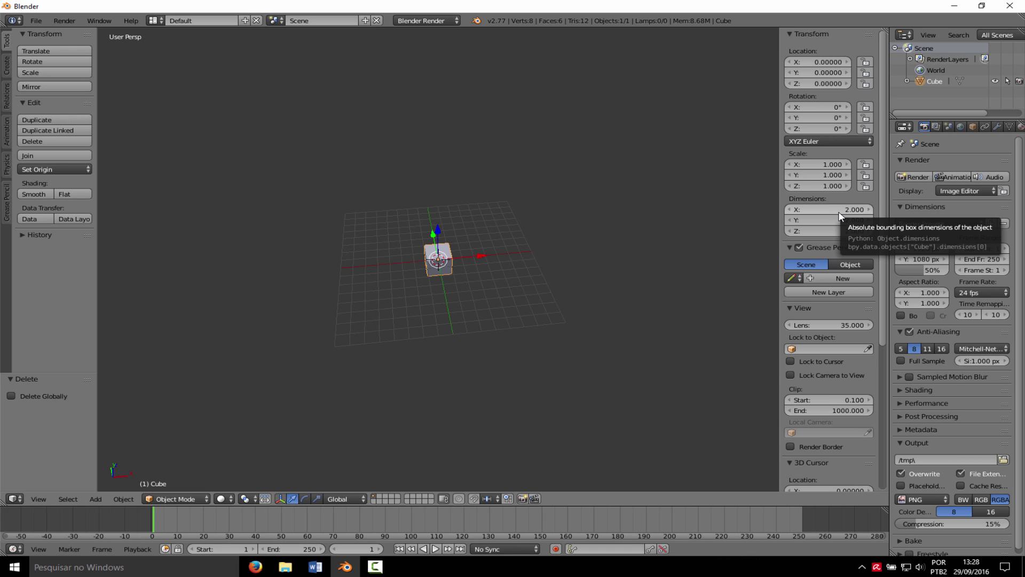
mouse_move(449, 252)
middle_mouse_down()
mouse_move(443, 243)
mouse_move(452, 241)
middle_mouse_up()
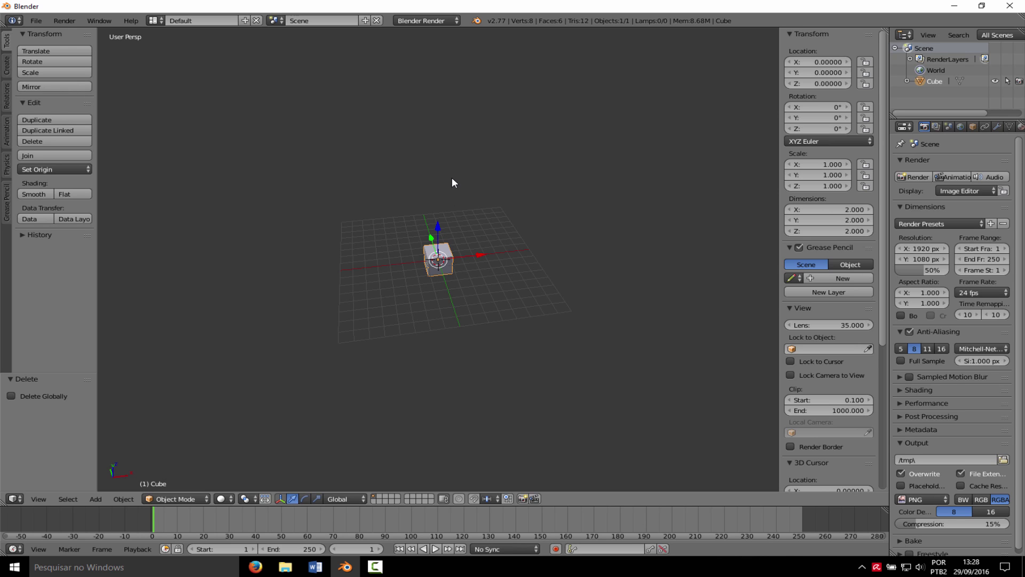
middle_click_drag(497, 223, 494, 256)
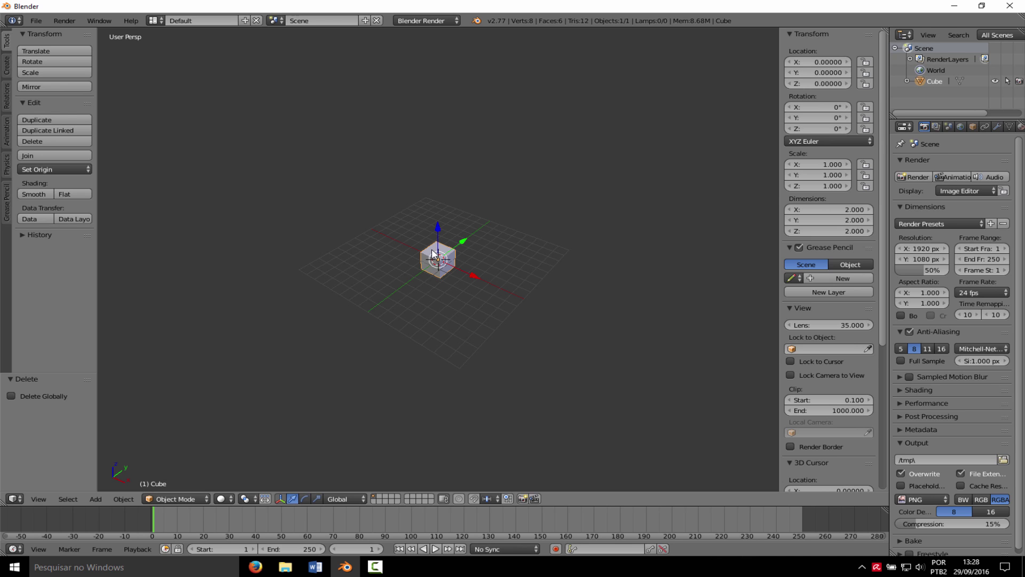
mouse_move(434, 284)
middle_mouse_down()
mouse_move(372, 280)
mouse_move(402, 293)
mouse_move(446, 287)
middle_mouse_up()
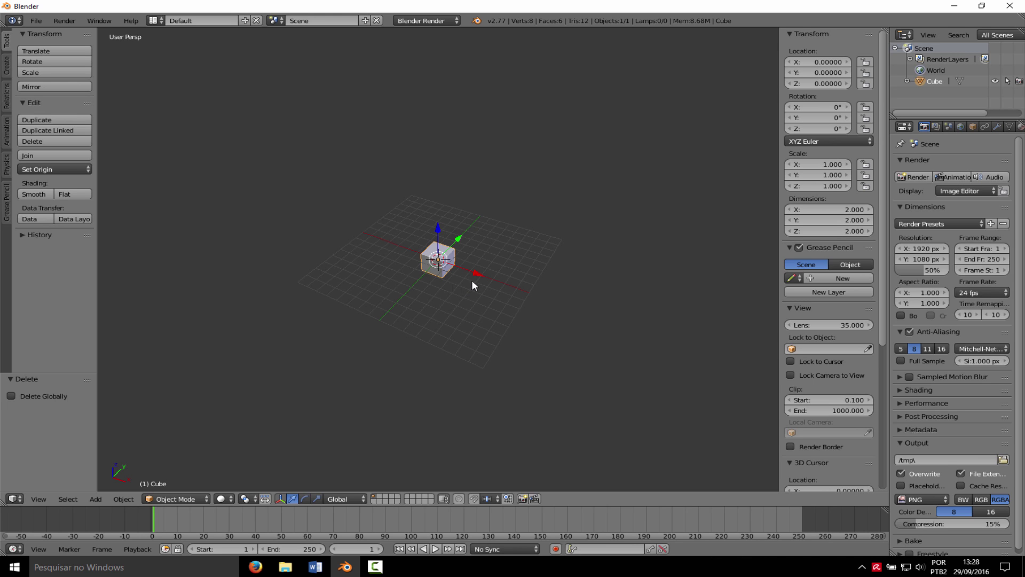
middle_click_drag(471, 277, 410, 271)
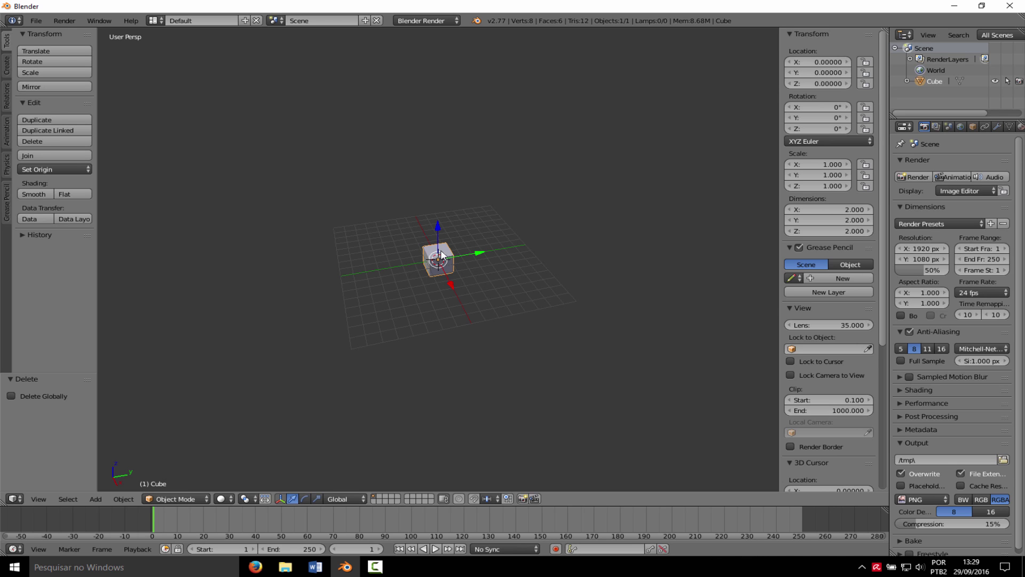
Try a Z dimension of 15 on the cube in Object Mode and revert it to the original size.
key("Tab")
key("Tab")
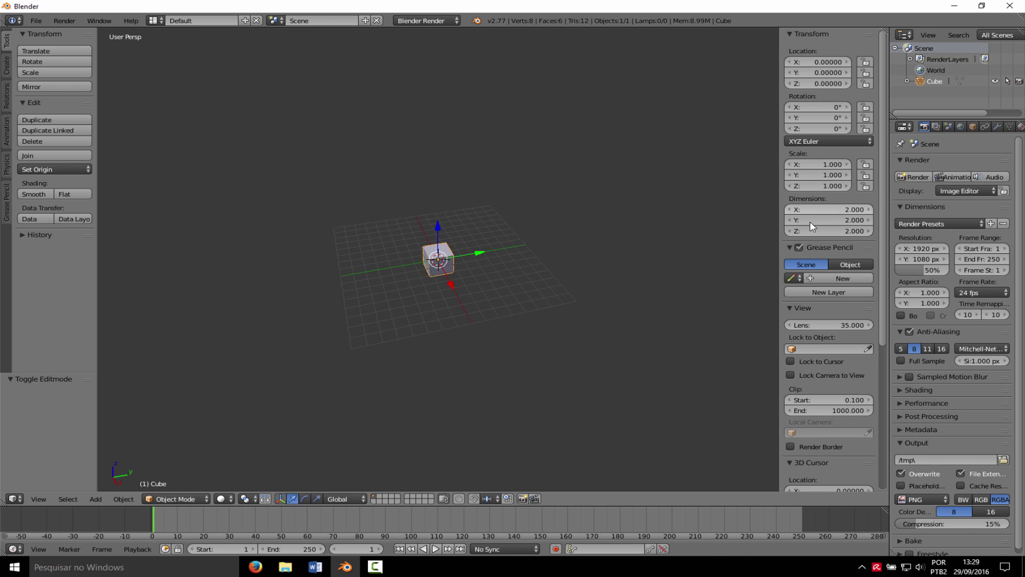
left_click(833, 230)
type("15")
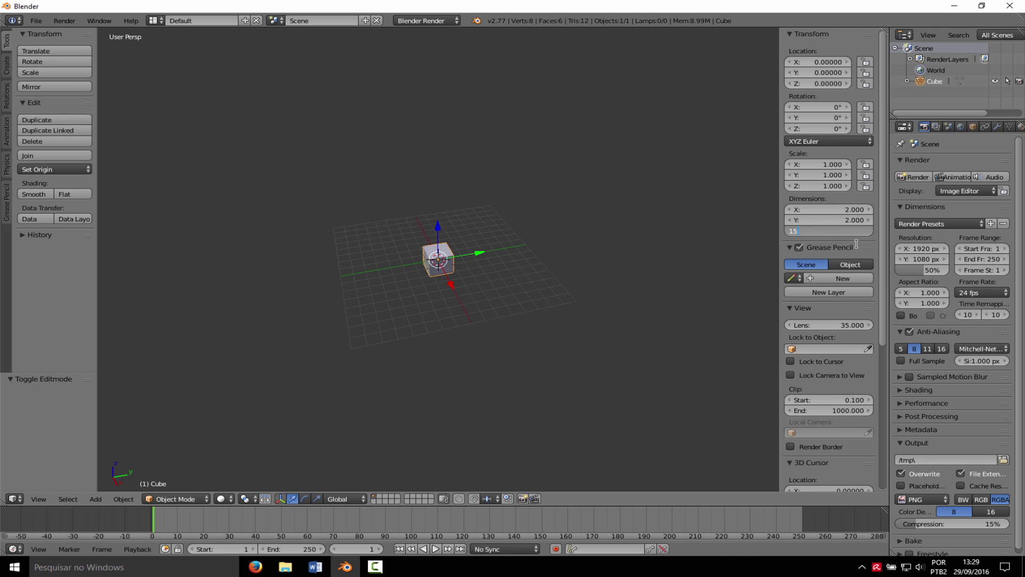
key("Return")
middle_click_drag(392, 310, 431, 268)
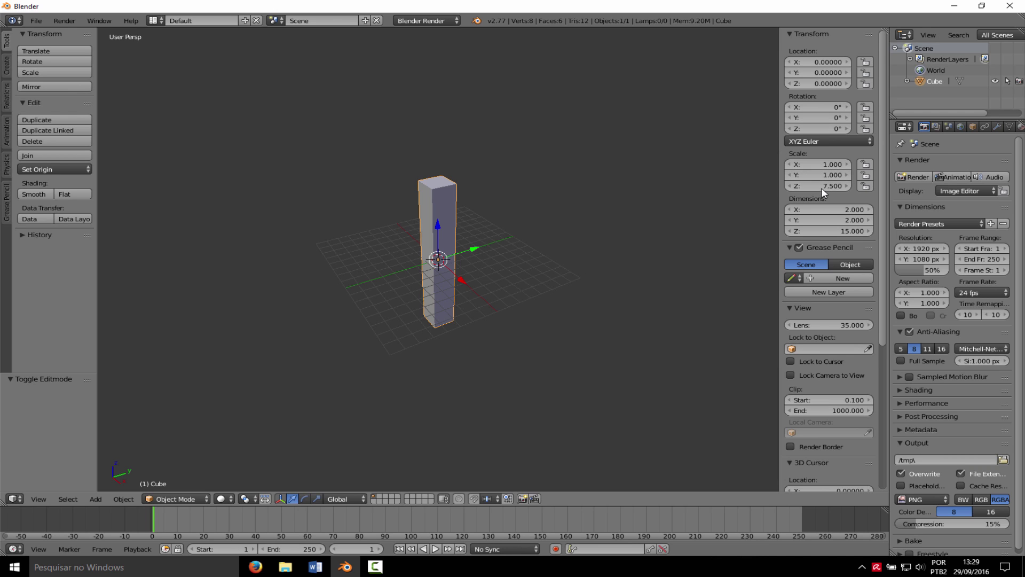
key("alt+s")
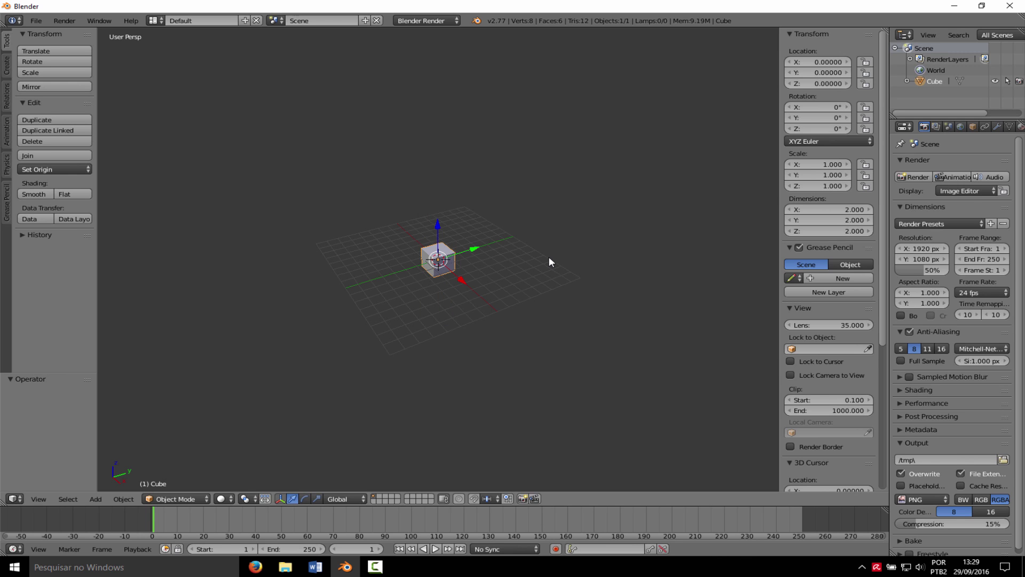
Raise the cube's top face about 11.3 units along Z in Edit Mode using face selection, and return to Object Mode.
key("Tab")
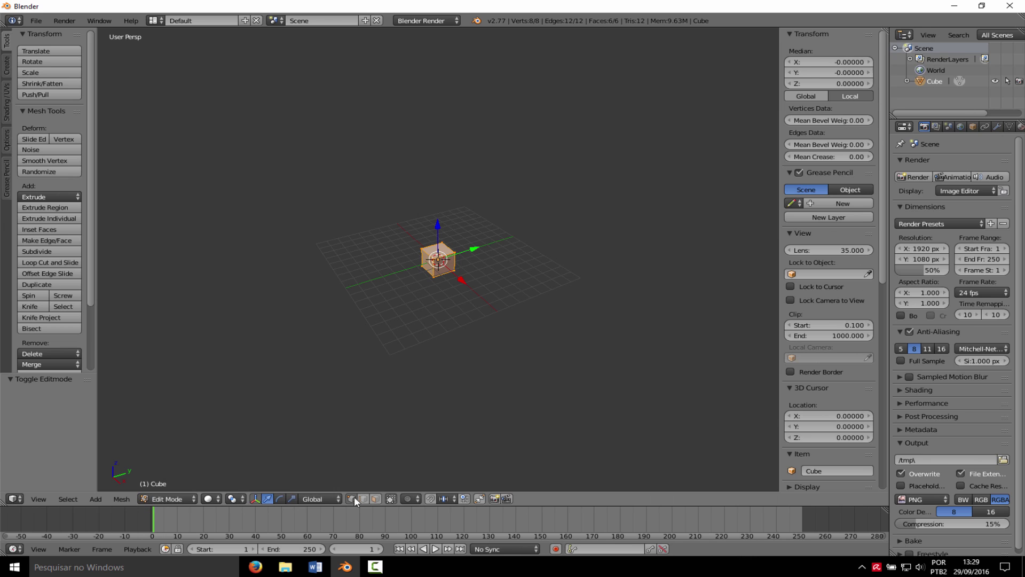
left_click(373, 498)
right_click(437, 250)
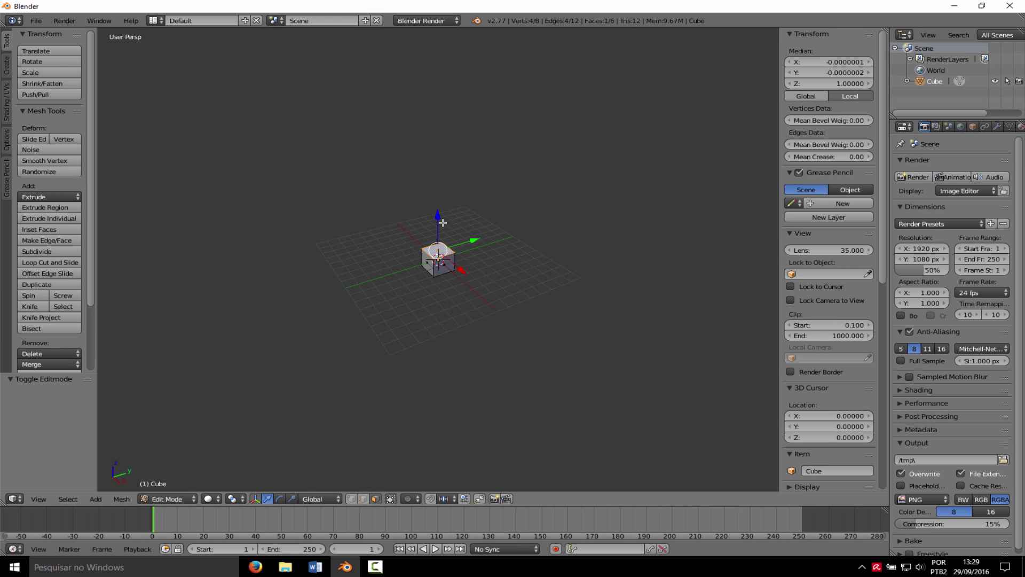
key("e")
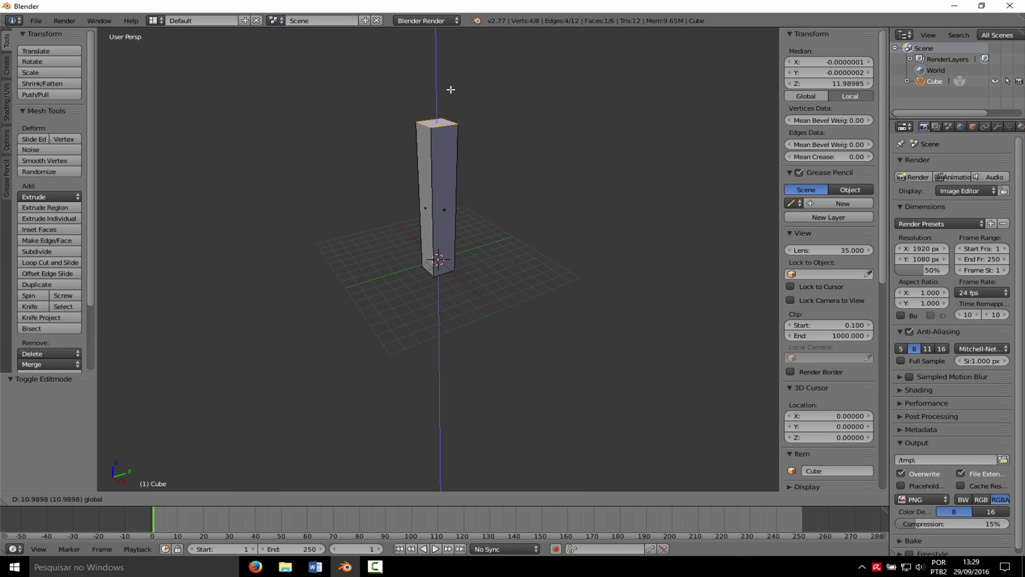
left_click(439, 97)
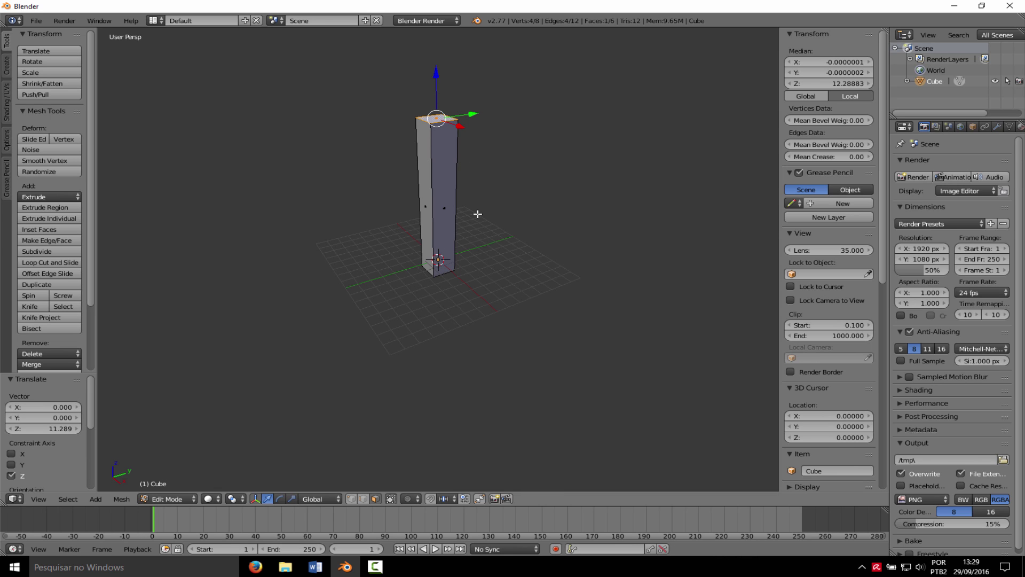
key("Tab")
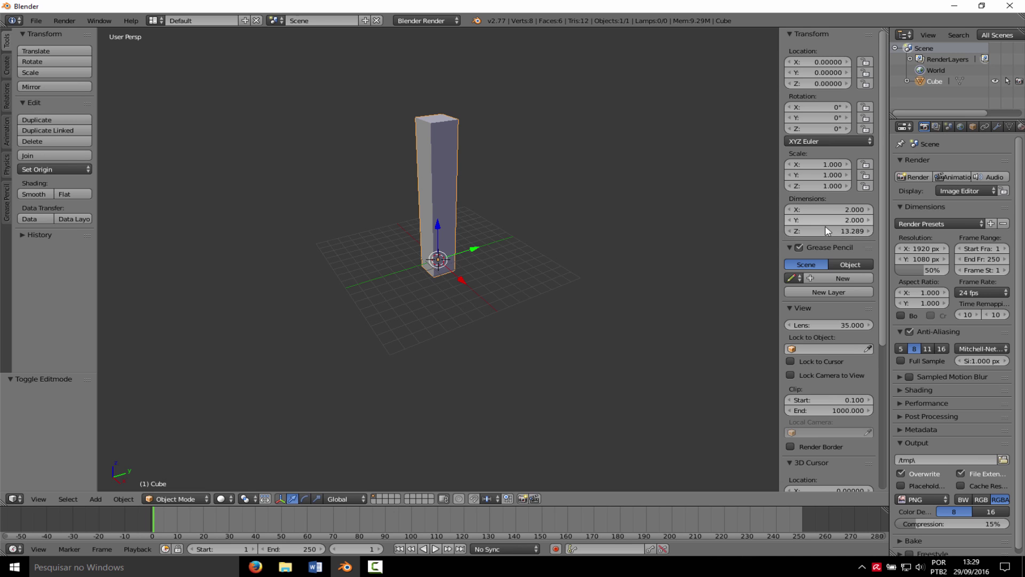
Raise the top face about 0.44 and about 1.1 units more along Z, and undo all the top-face moves.
key("Tab")
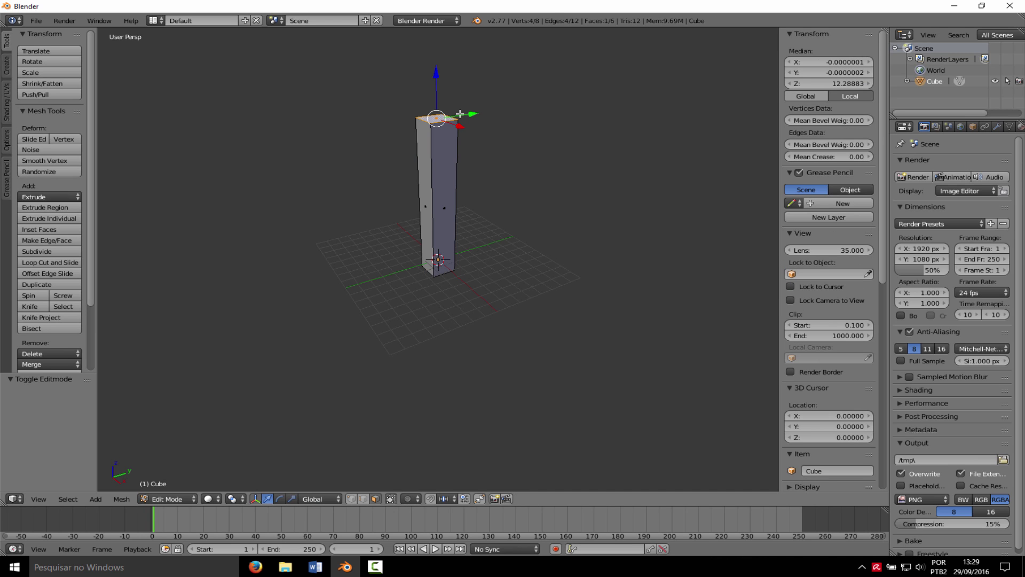
left_click_drag(438, 75, 437, 68)
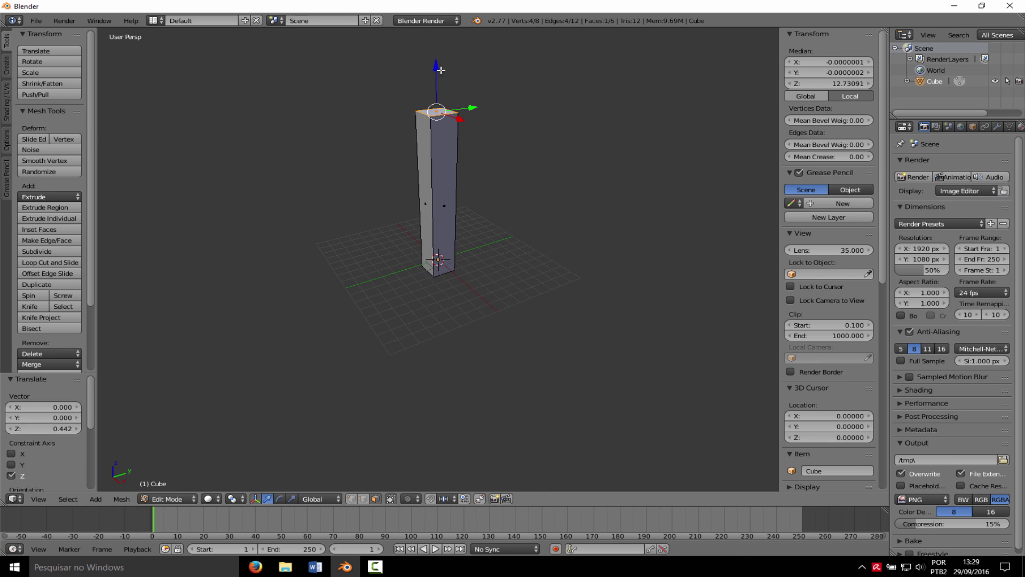
key("Tab")
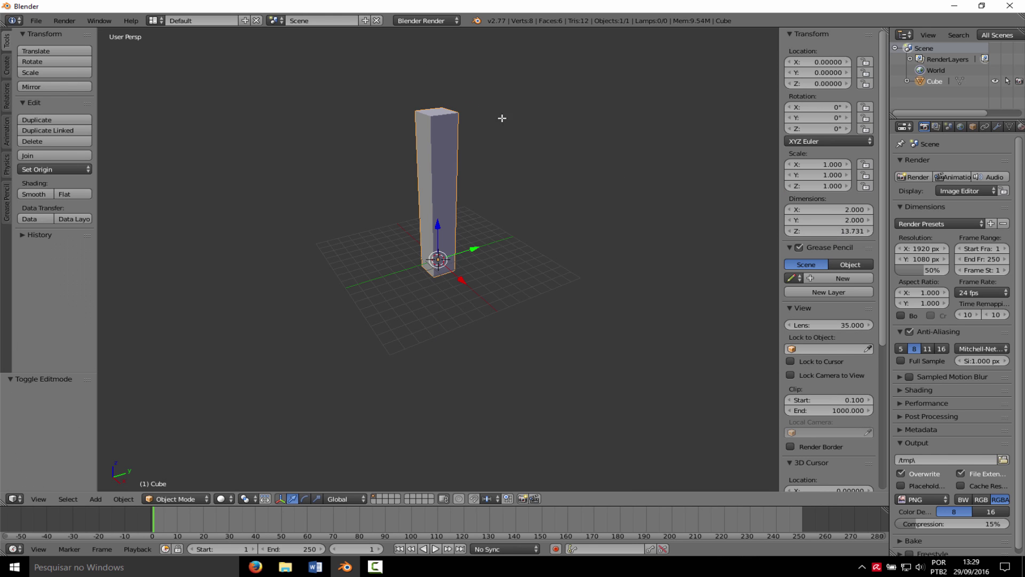
key("Tab")
left_click_drag(435, 72, 441, 51)
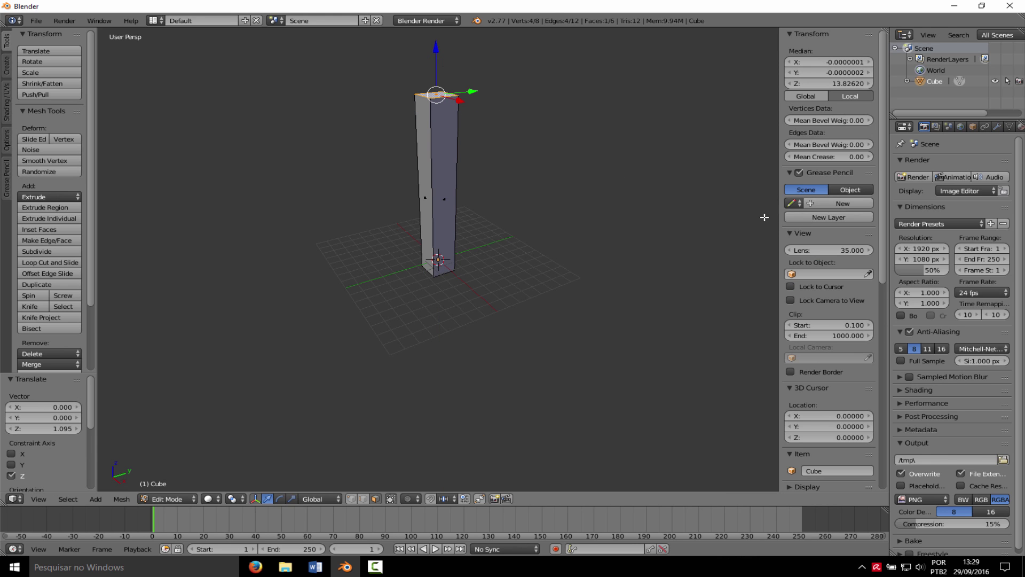
key("Tab")
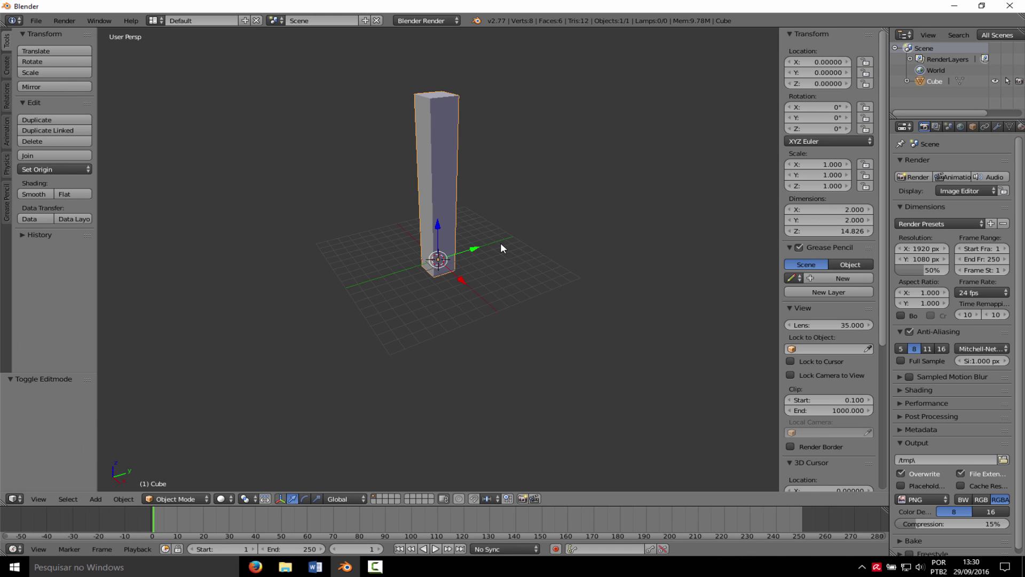
key("ctrl+z")
key("ctrl+z")
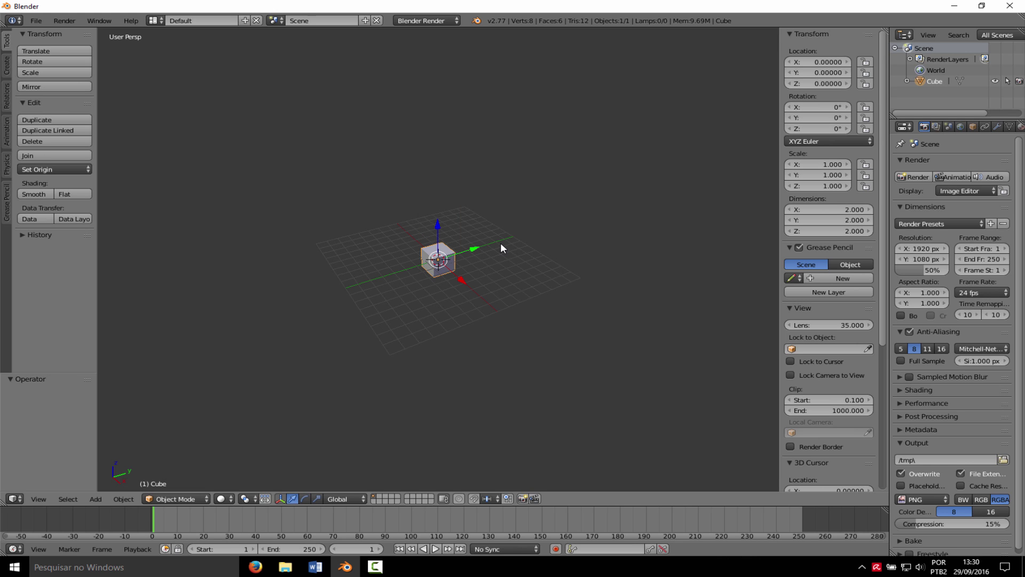
Switch to Firefox to view the mesh_edge_set_length_yi.py file page on developer.blender.org, and return to Blender.
left_click(255, 566)
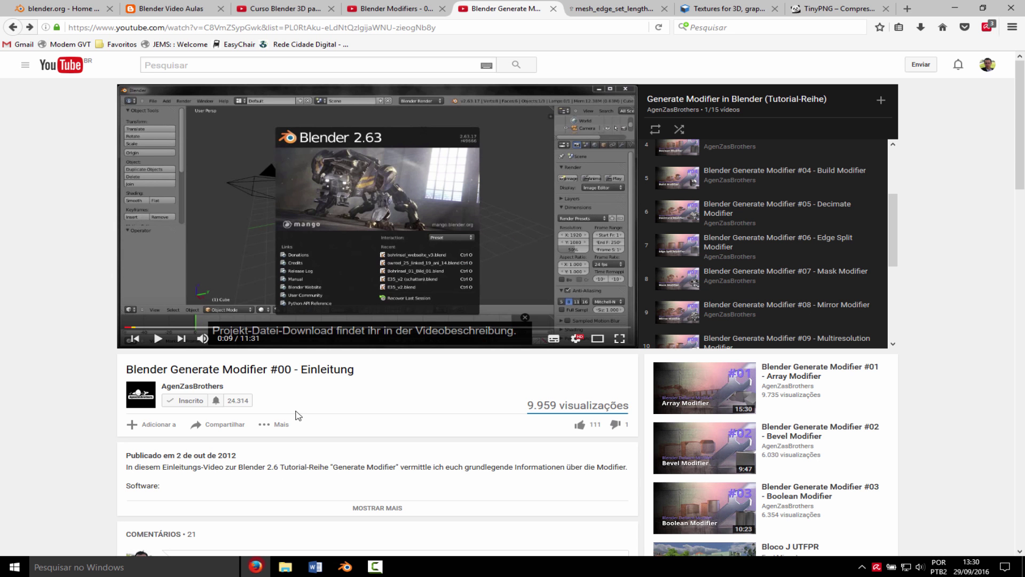
left_click(613, 10)
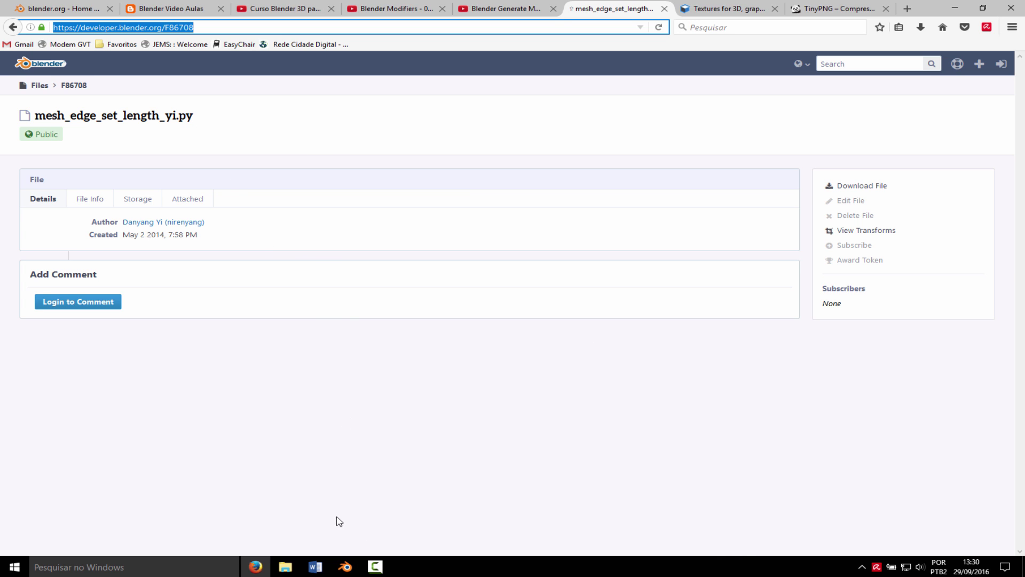
mouse_move(351, 568)
left_click(345, 566)
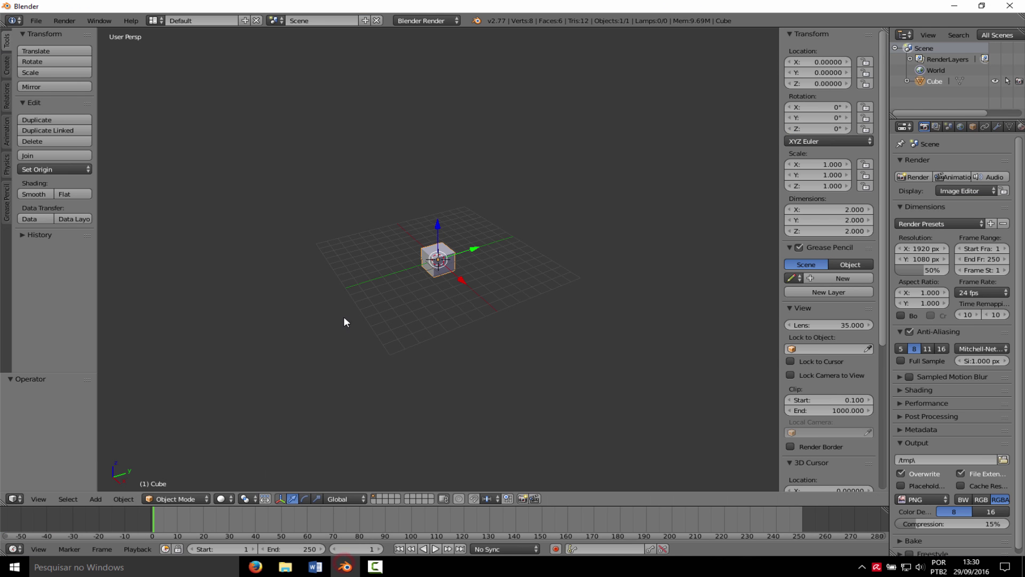
Change the Info editor at the head of the window to User Preferences.
middle_click_drag(278, 142, 283, 177)
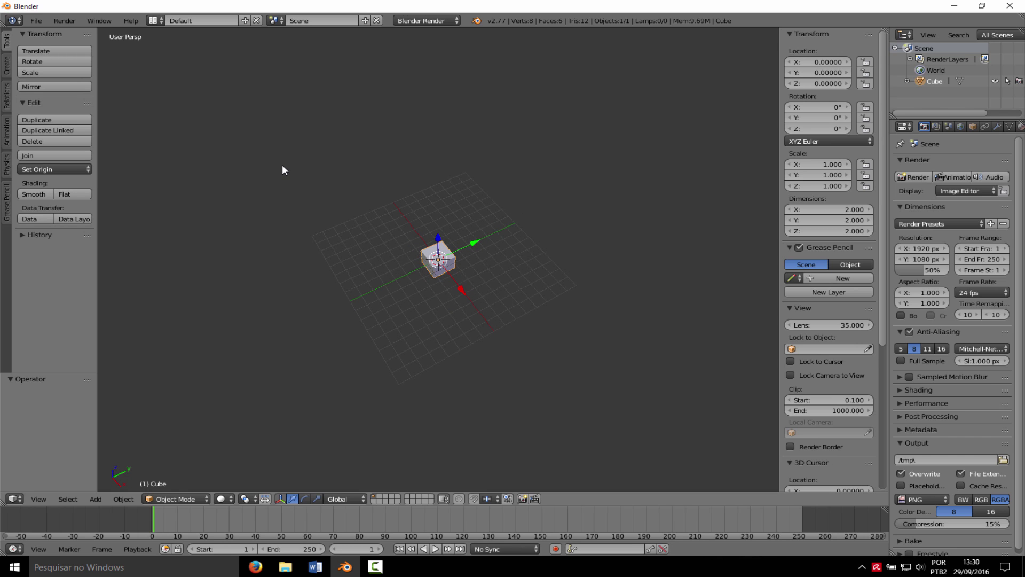
left_click(13, 20)
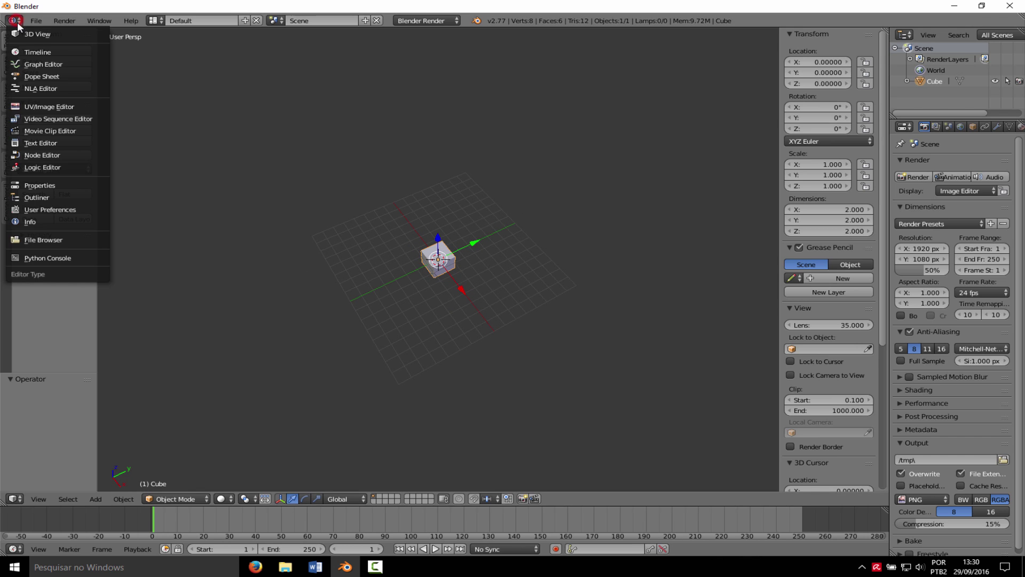
left_click(58, 210)
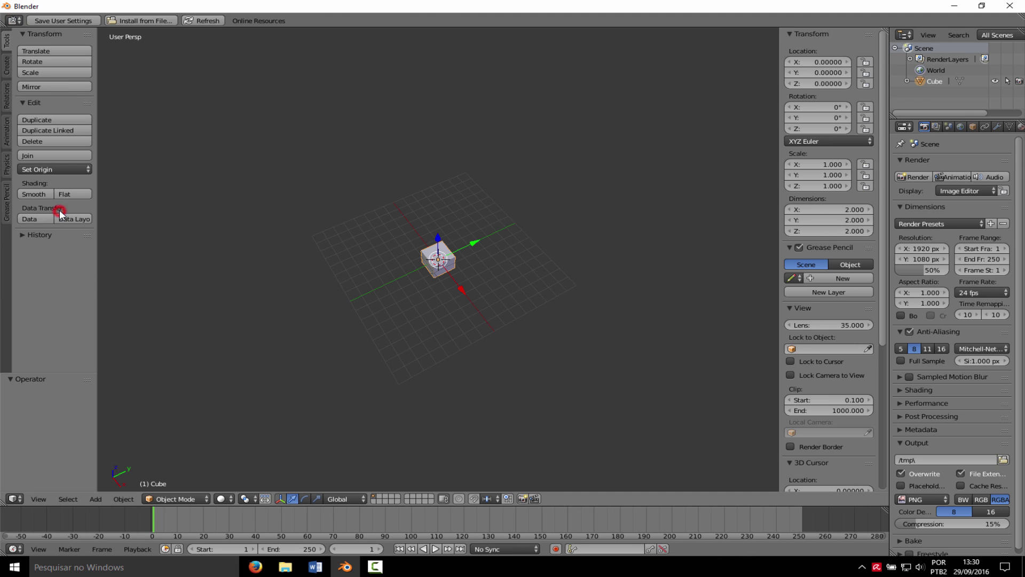
Locate mesh_edge_set_length_yi.py in F:\DEV\blender\ADDON through the add-on file installer, and cancel the installation.
left_click(146, 20)
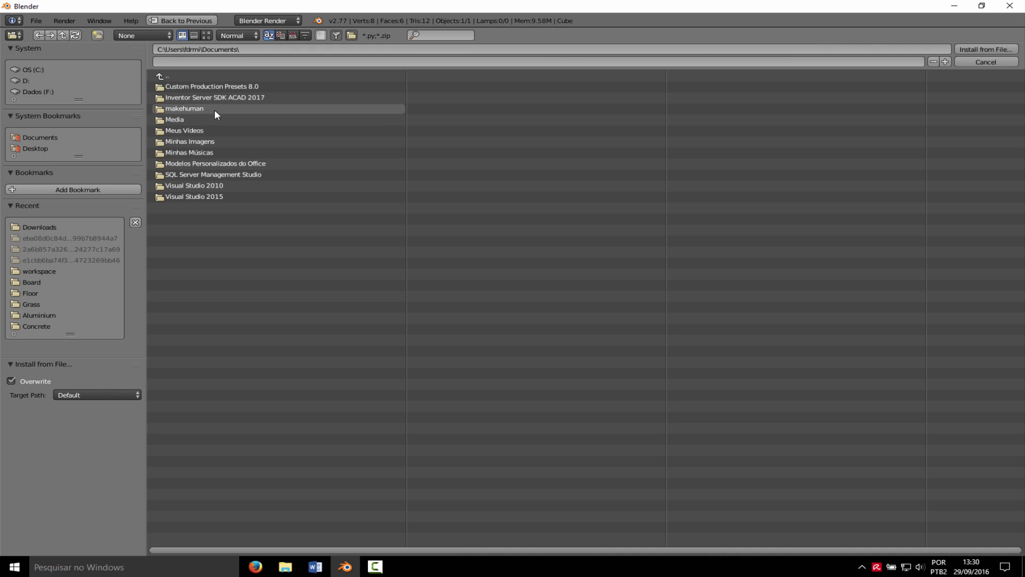
left_click(34, 93)
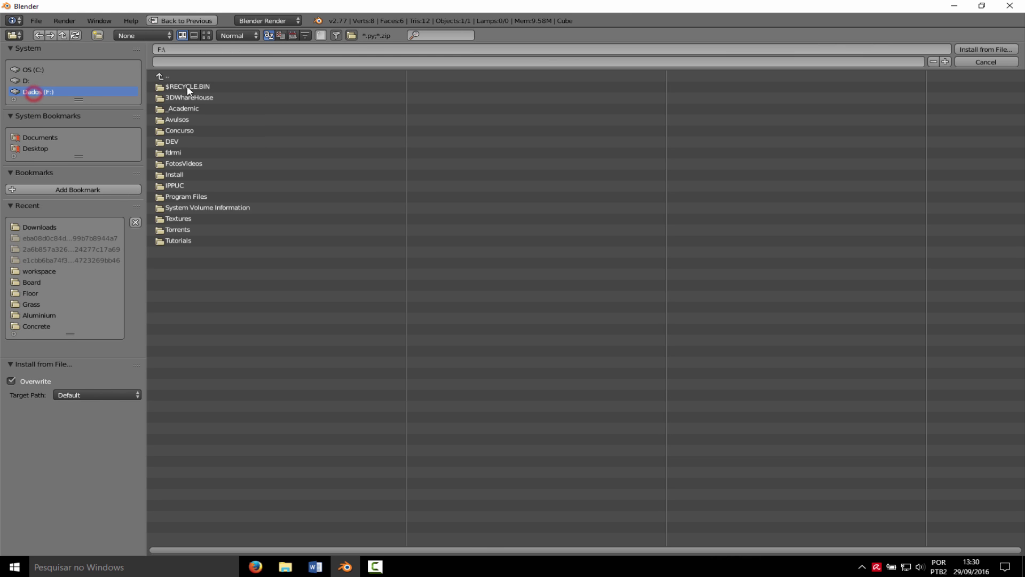
left_click(171, 150)
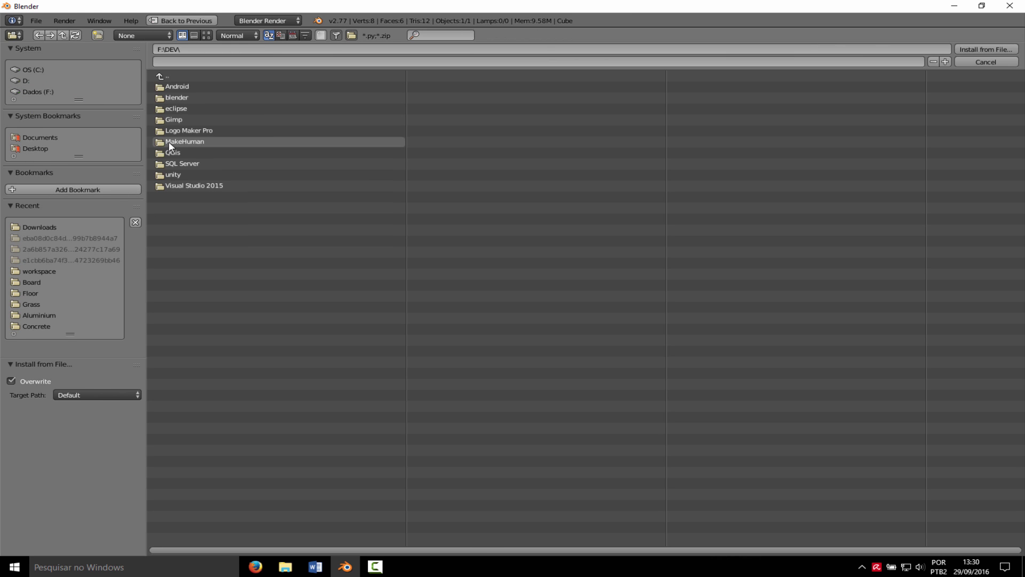
left_click(172, 99)
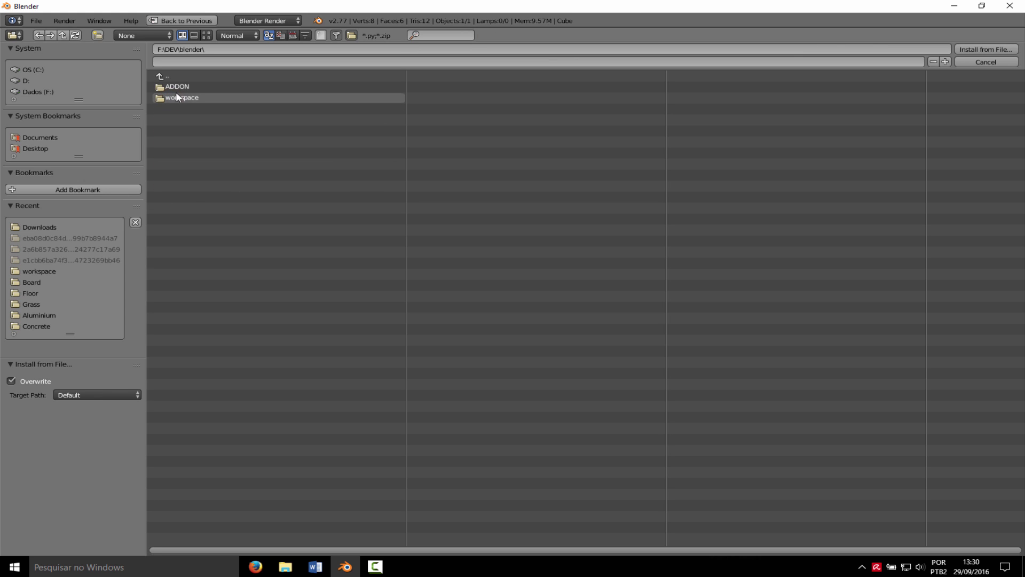
left_click(174, 86)
left_click(251, 88)
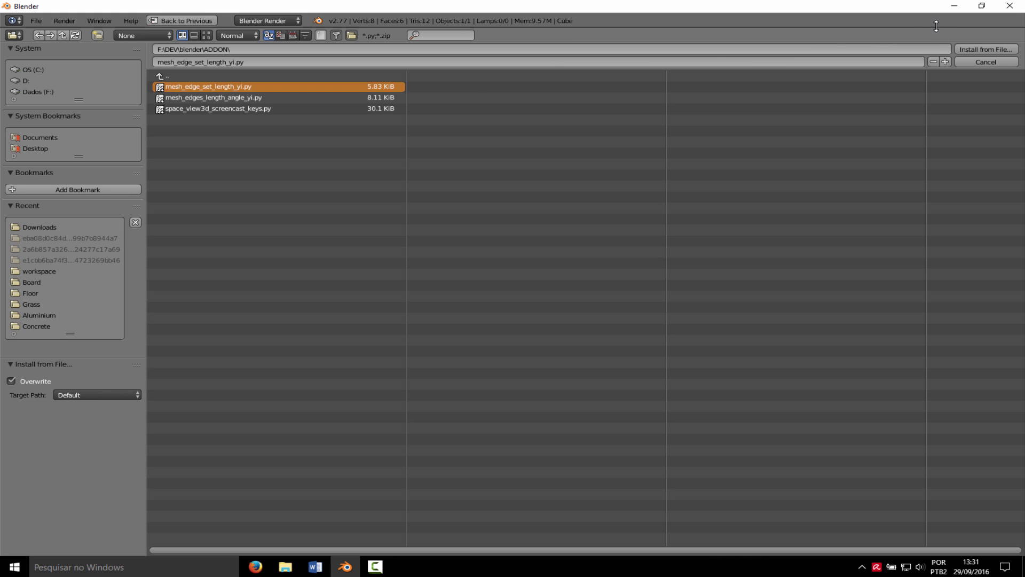
left_click(971, 62)
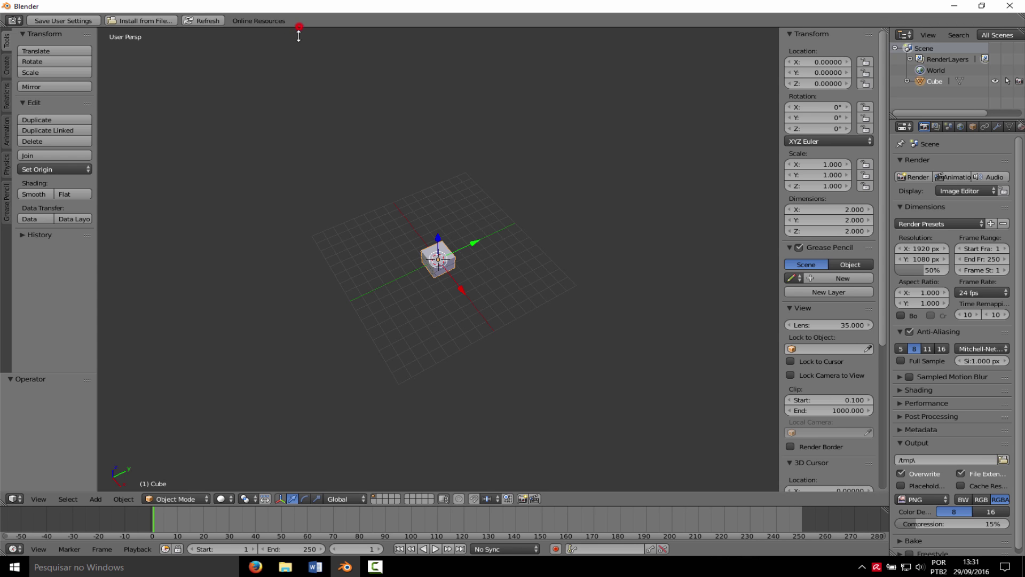
Enlarge the User Preferences area and search the add-ons for "leng".
left_click_drag(297, 27, 284, 104)
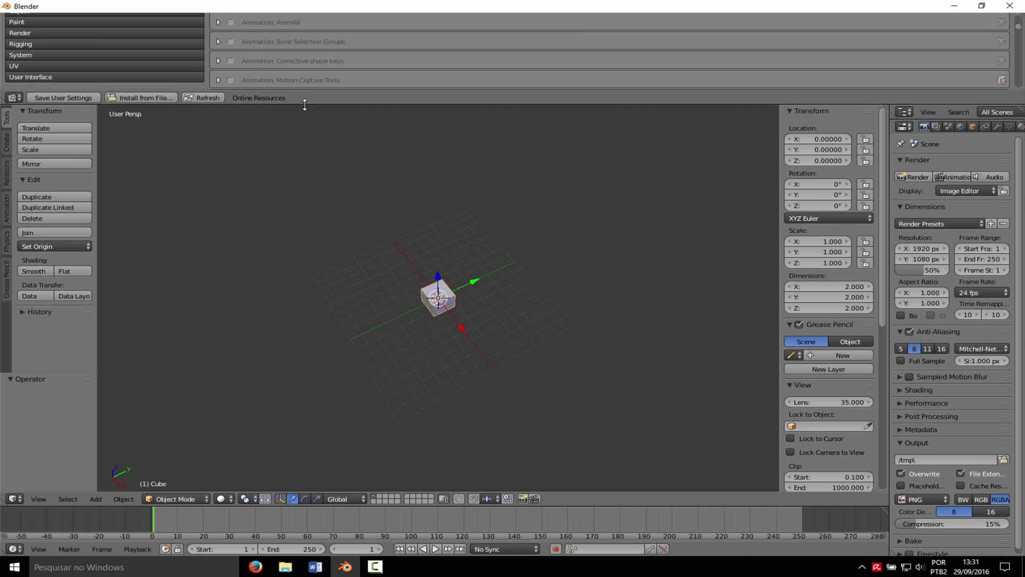
scroll(178, 56, "up", 8)
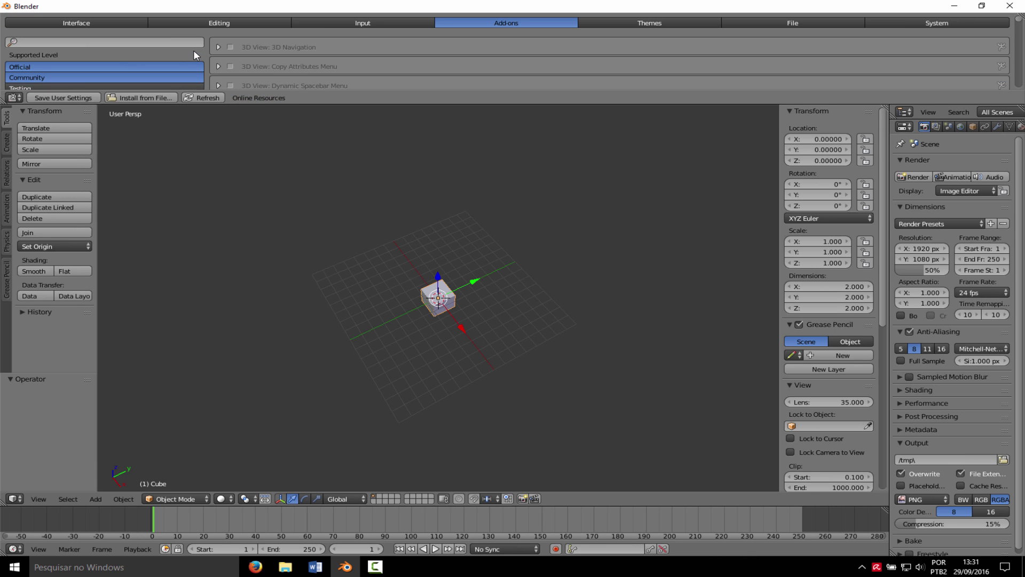
left_click(166, 41)
type("leng")
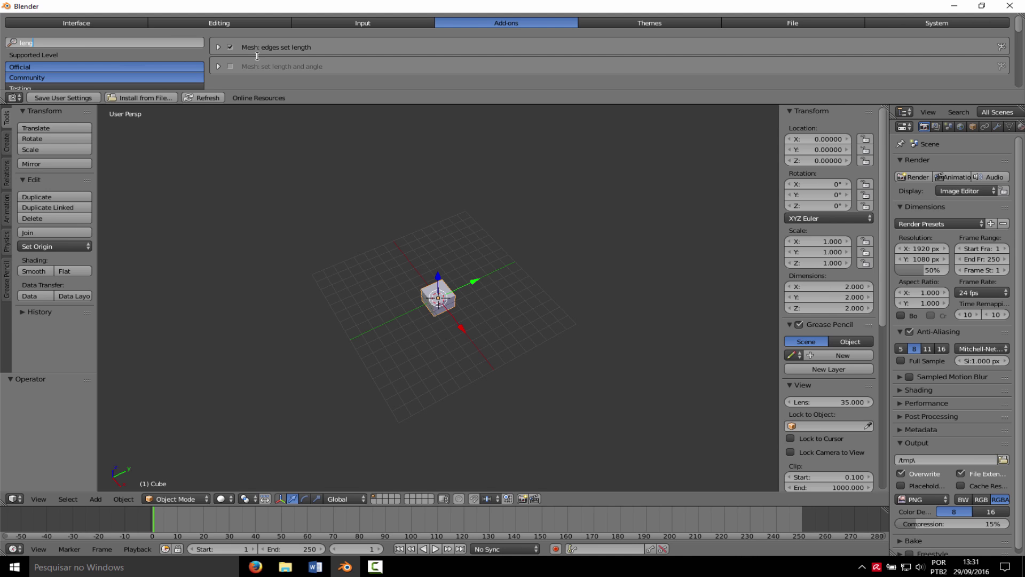
Disable and re-enable the "Mesh: edges set length" add-on, and save the user settings.
left_click(230, 47)
left_click(231, 47)
left_click(57, 98)
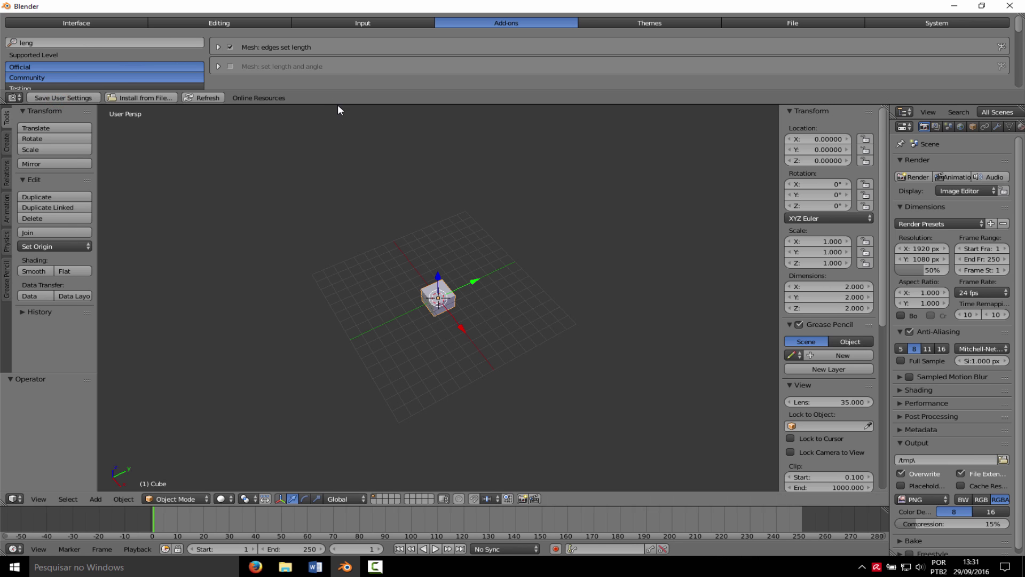
Shrink the User Preferences area back to a header strip and restore it to the Info editor.
left_click_drag(338, 106, 338, 22)
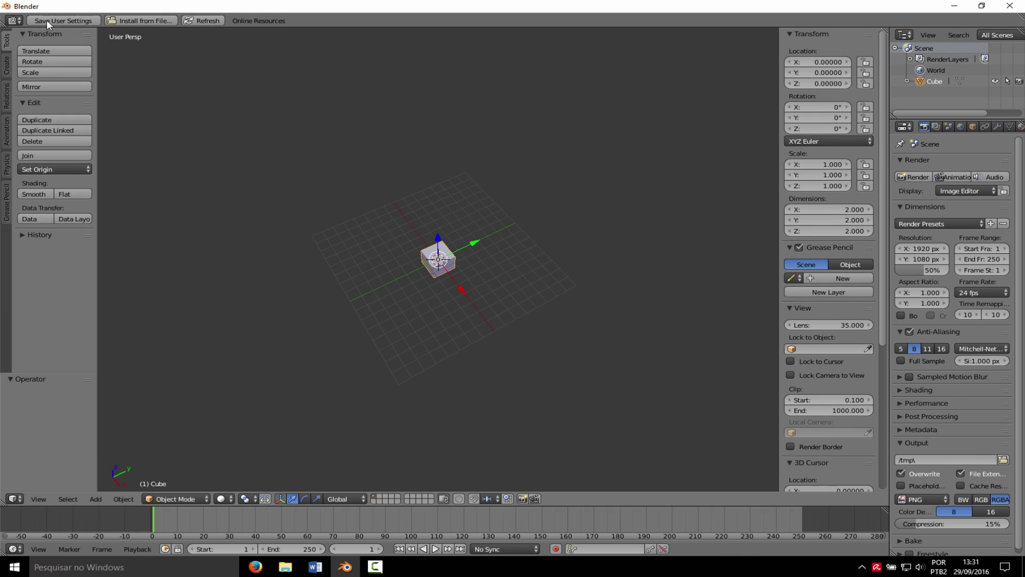
left_click(14, 21)
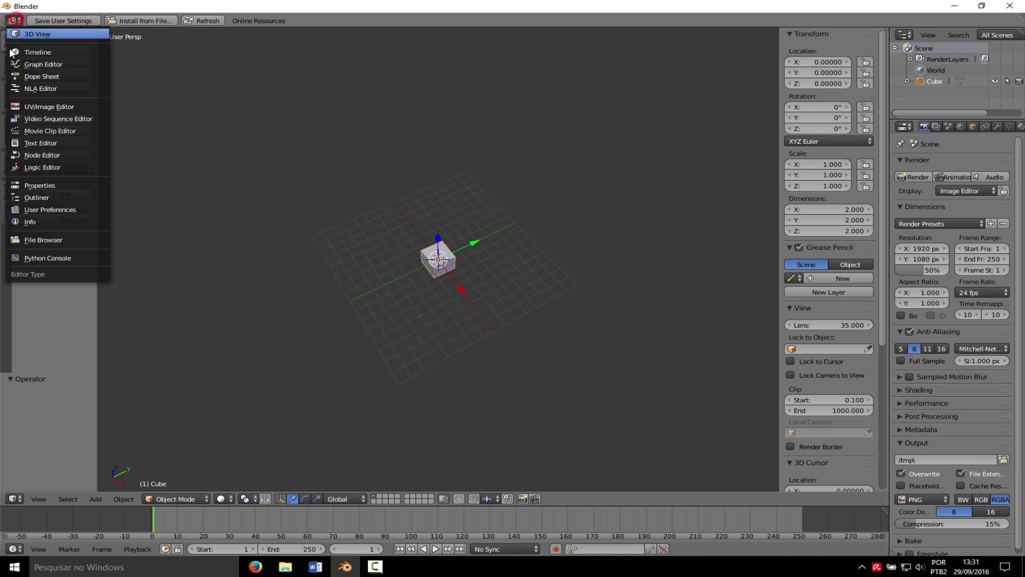
left_click(30, 220)
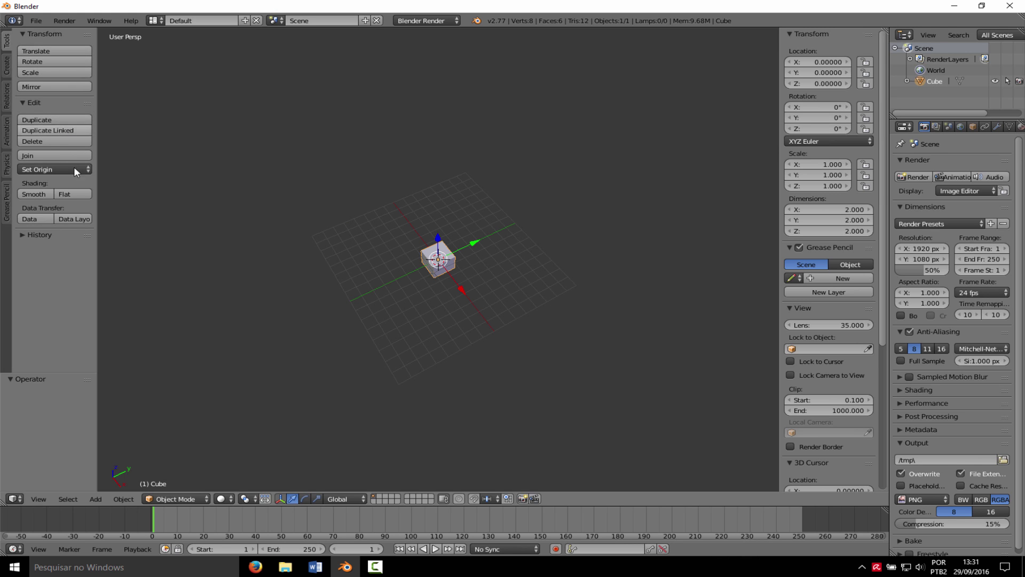
Enter Edit Mode on the cube and reveal the Edges Length tool among the mesh tools.
middle_click_drag(430, 251, 431, 201)
scroll(443, 273, "up", 5)
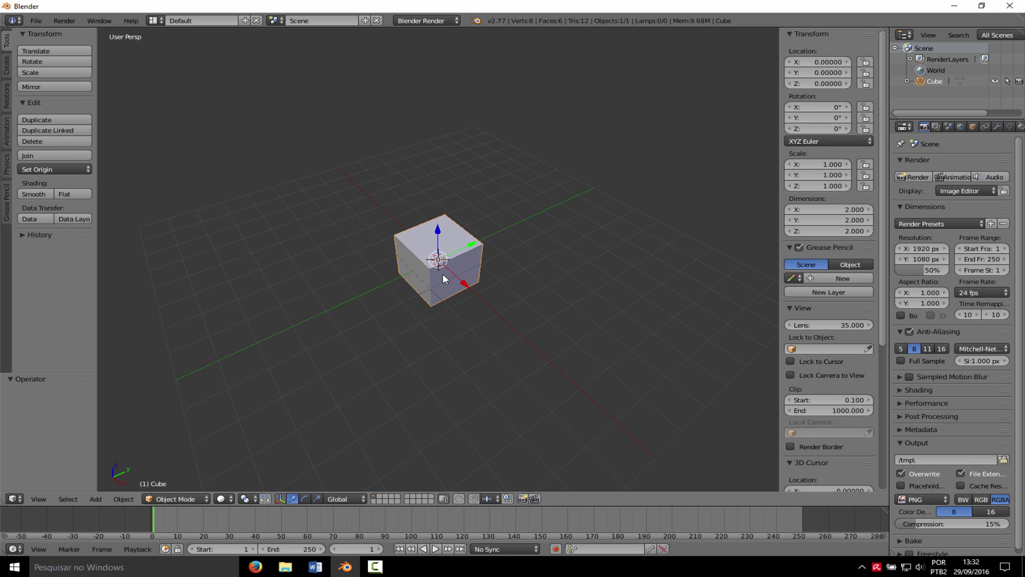
middle_click_drag(443, 273, 412, 244)
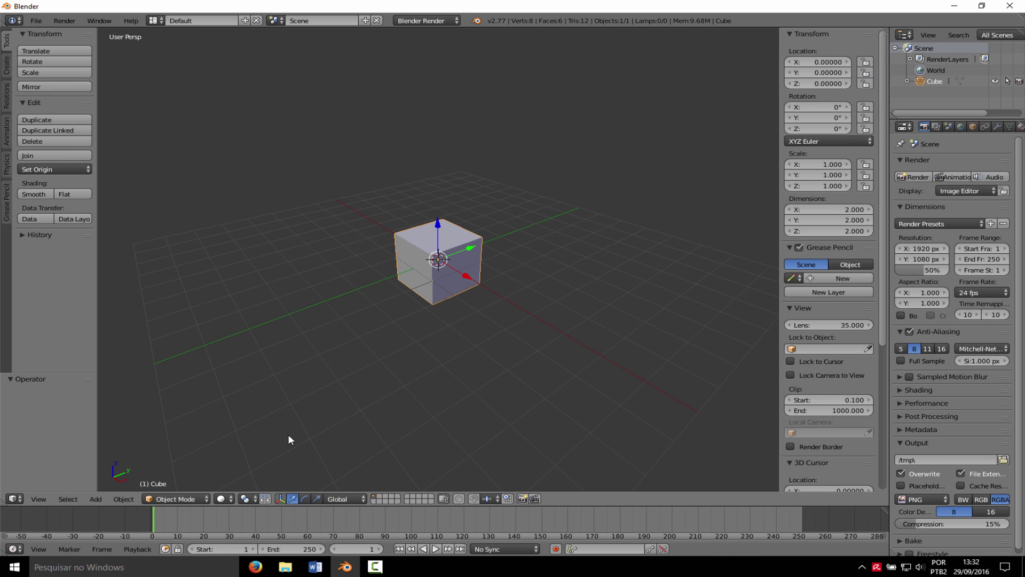
key("Tab")
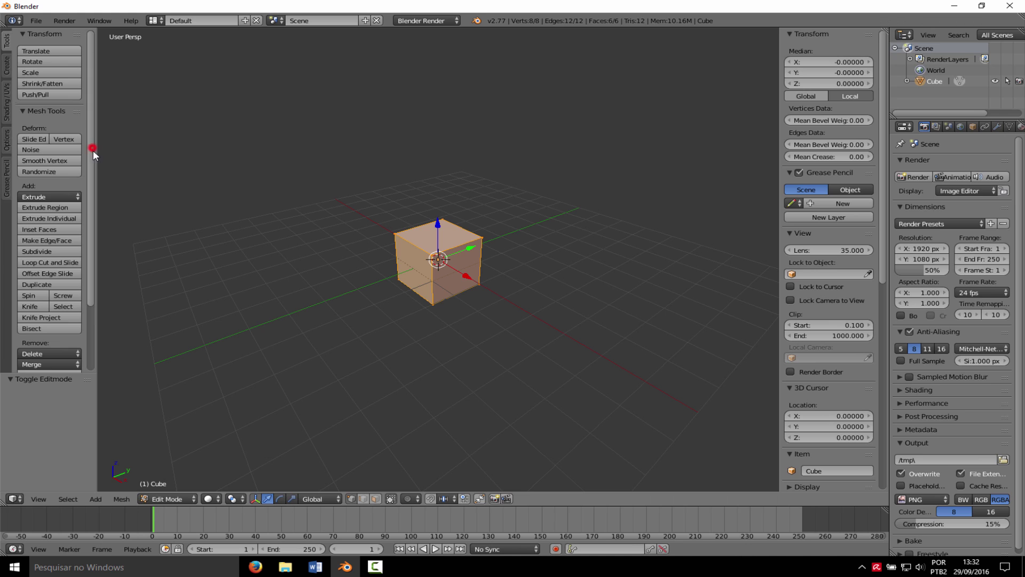
left_click_drag(93, 150, 103, 220)
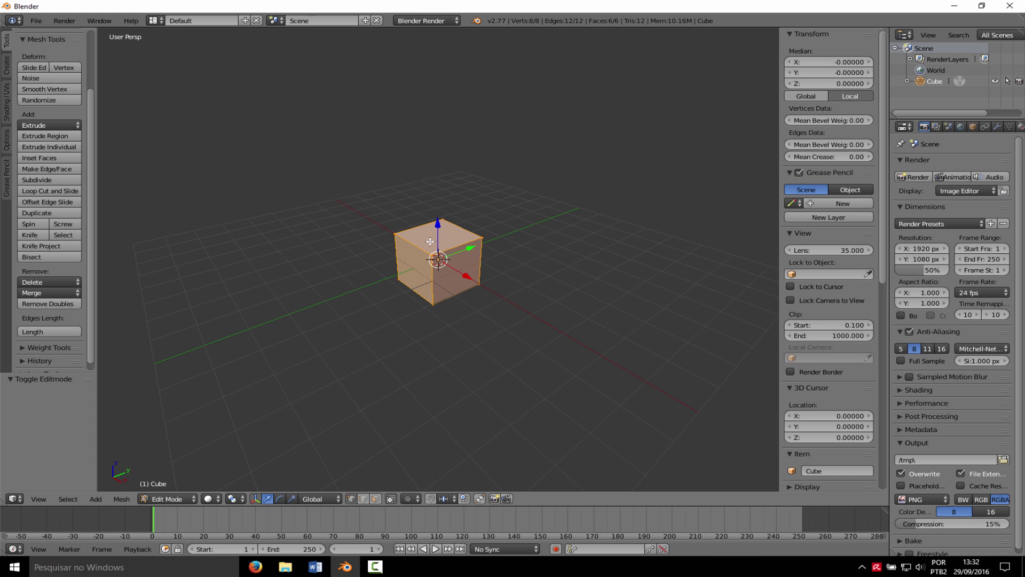
In edge selection mode, set the length of the cube's vertical edge at X -1, Y -1 to 15, with pin at start.
middle_click_drag(444, 232, 478, 246)
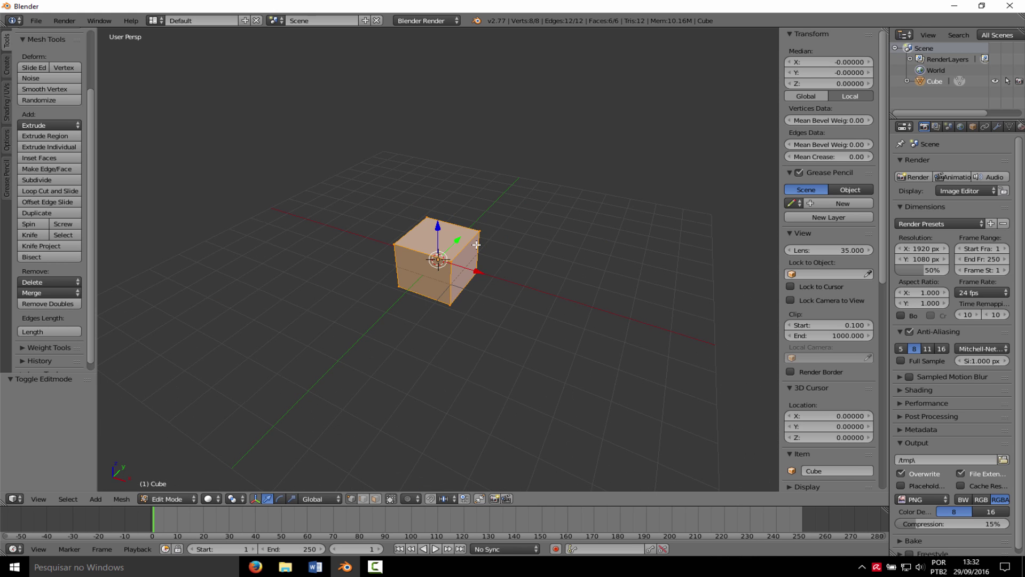
left_click(364, 498)
key("a")
middle_click_drag(336, 268, 390, 281)
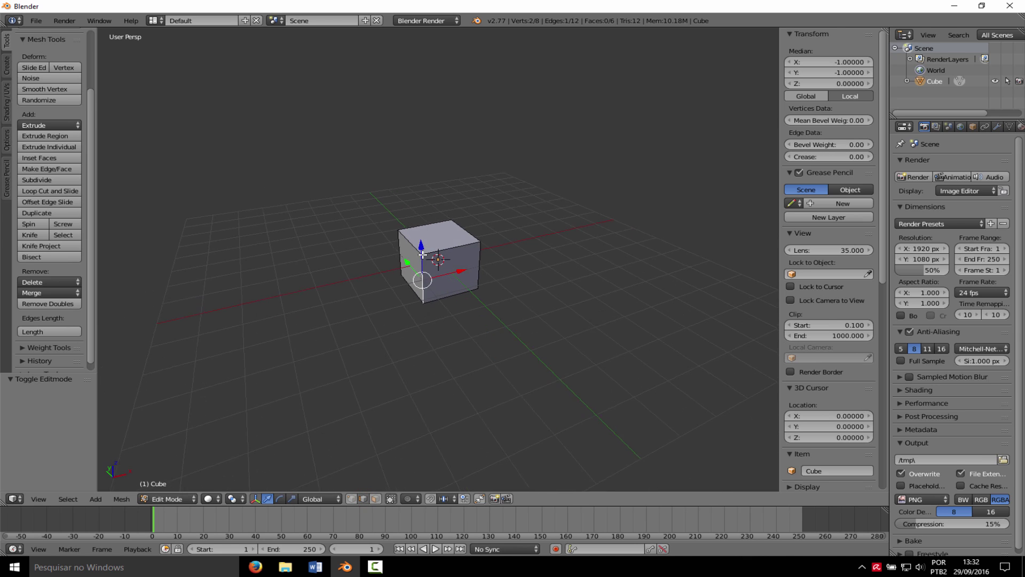
right_click(404, 289)
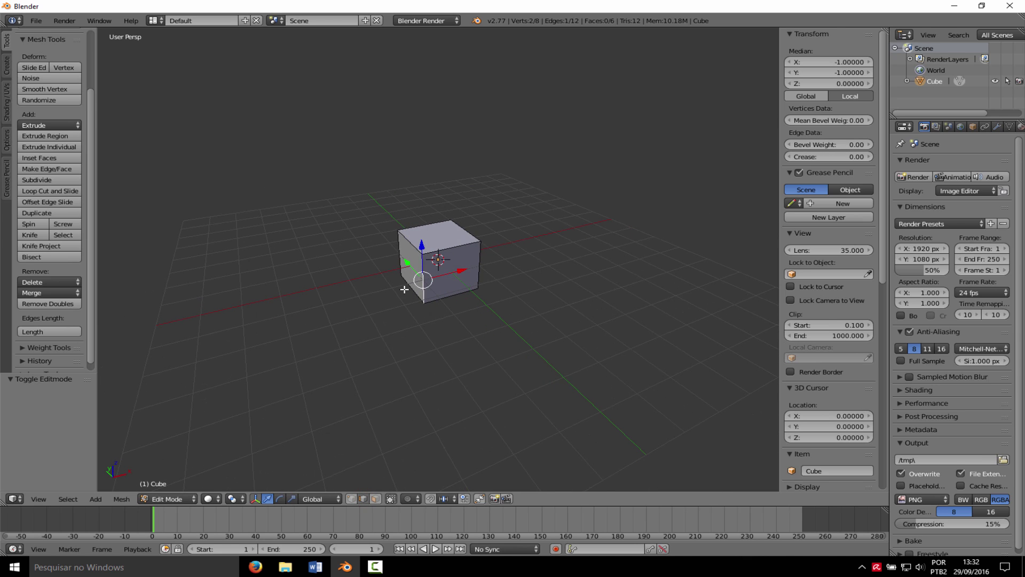
left_click(42, 332)
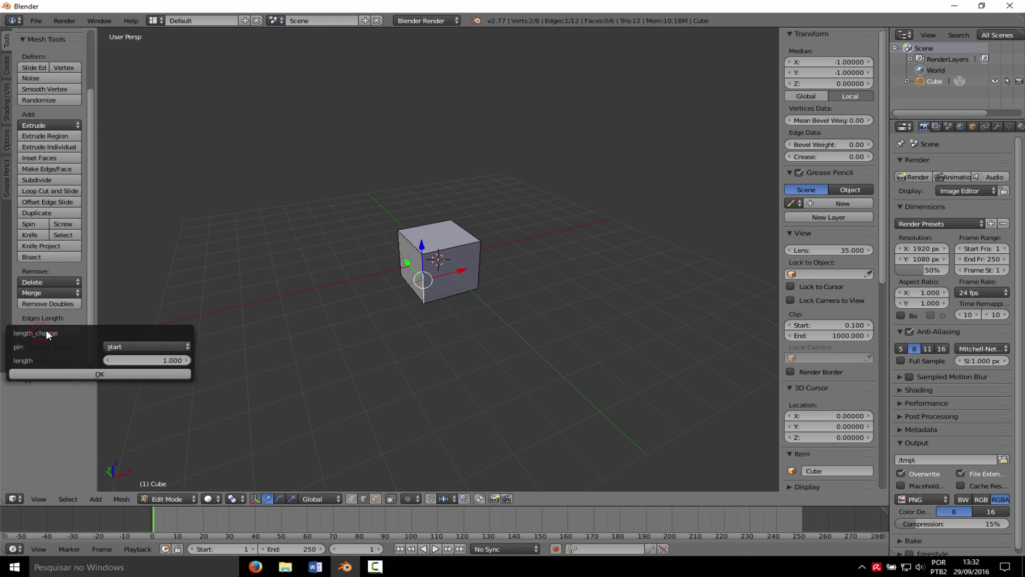
left_click(180, 298)
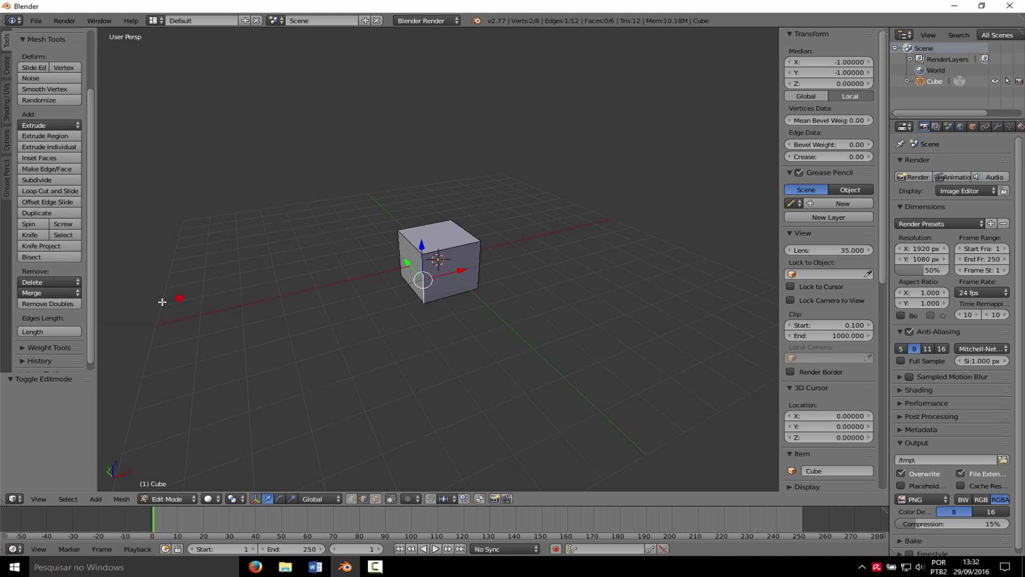
left_click(53, 331)
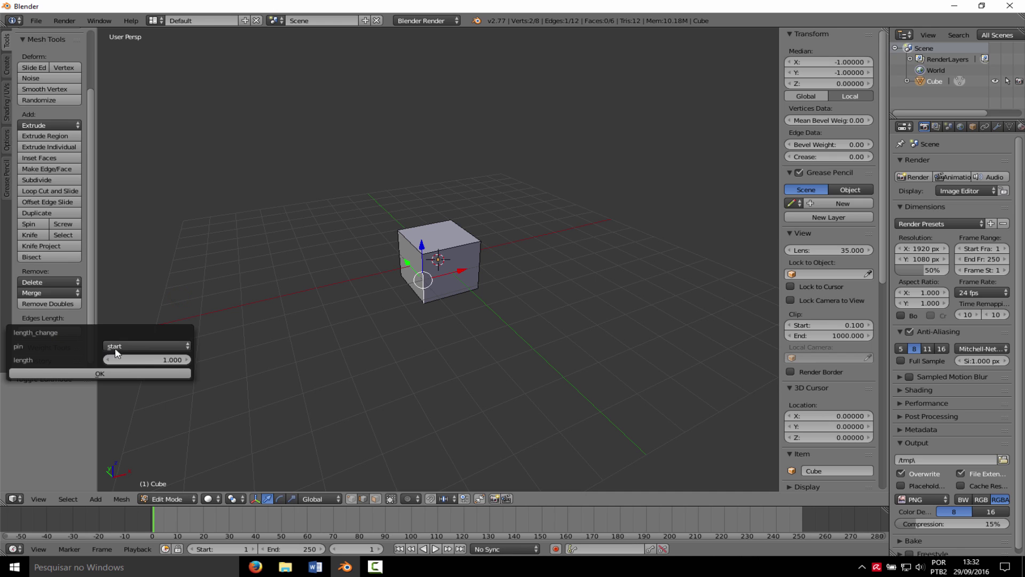
left_click(149, 359)
type("15")
left_click(148, 373)
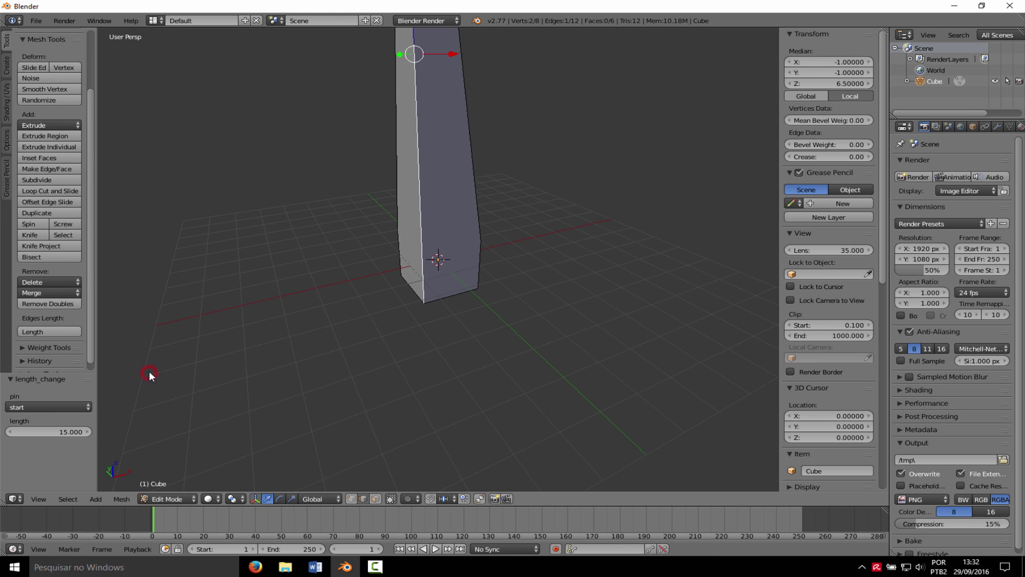
Apply the edge length of 15, pinned at start, to the vertical edge at X 1, Y -1.
scroll(396, 299, "down", 6)
mouse_move(395, 295)
middle_mouse_down()
mouse_move(339, 325)
mouse_move(399, 290)
middle_mouse_up()
scroll(374, 294, "up", 3)
right_click(434, 270)
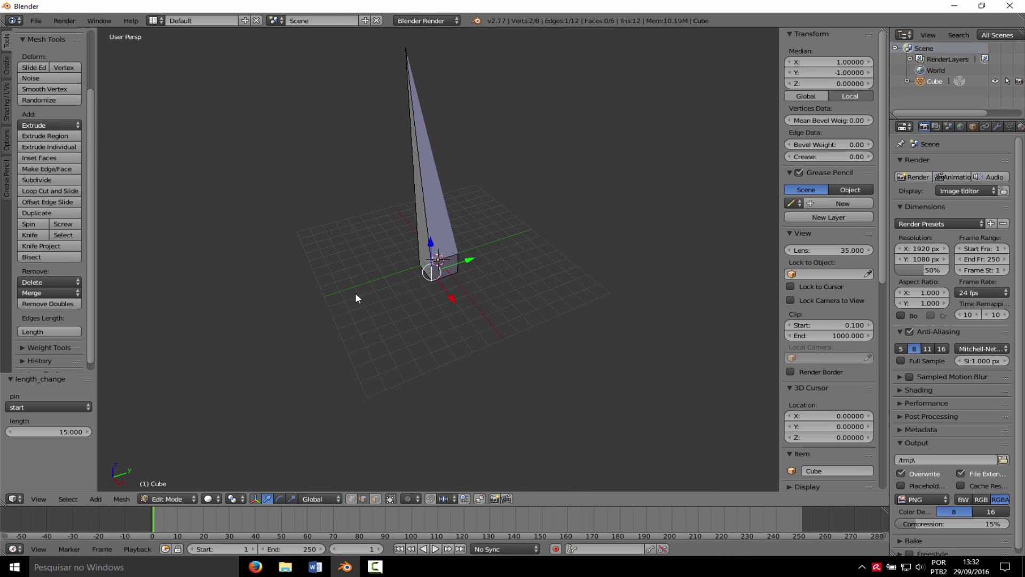
left_click(32, 331)
left_click(115, 378)
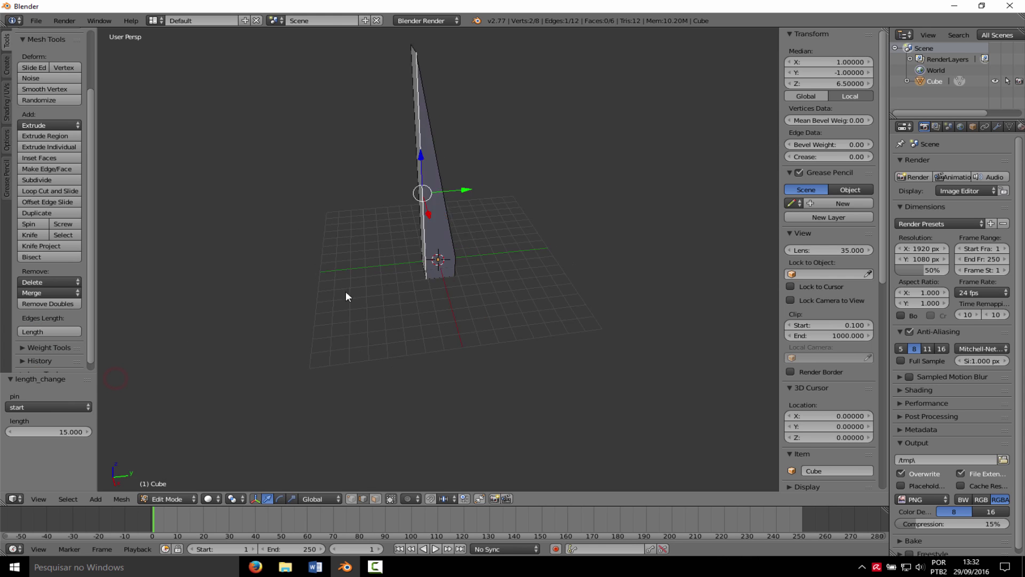
Apply the edge length of 15, pinned at start, to the vertical edge at X 1, Y 1.
middle_click_drag(345, 290, 406, 278)
right_click(441, 270)
left_click(32, 331)
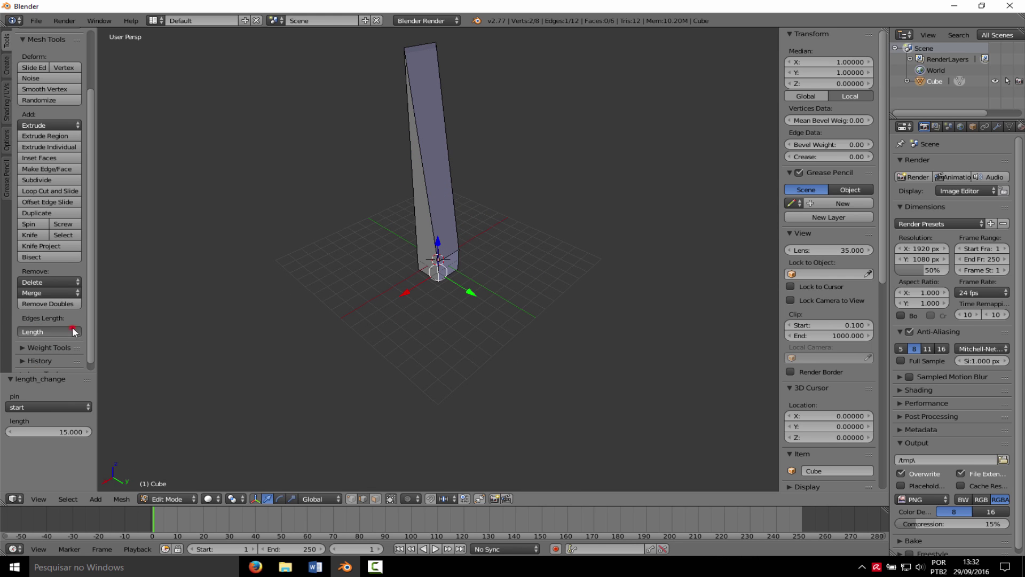
left_click(113, 369)
Apply the edge length of 15, pinned at start, to the last vertical edge, at X -1, Y 1.
middle_click_drag(395, 315, 428, 277)
right_click(445, 274)
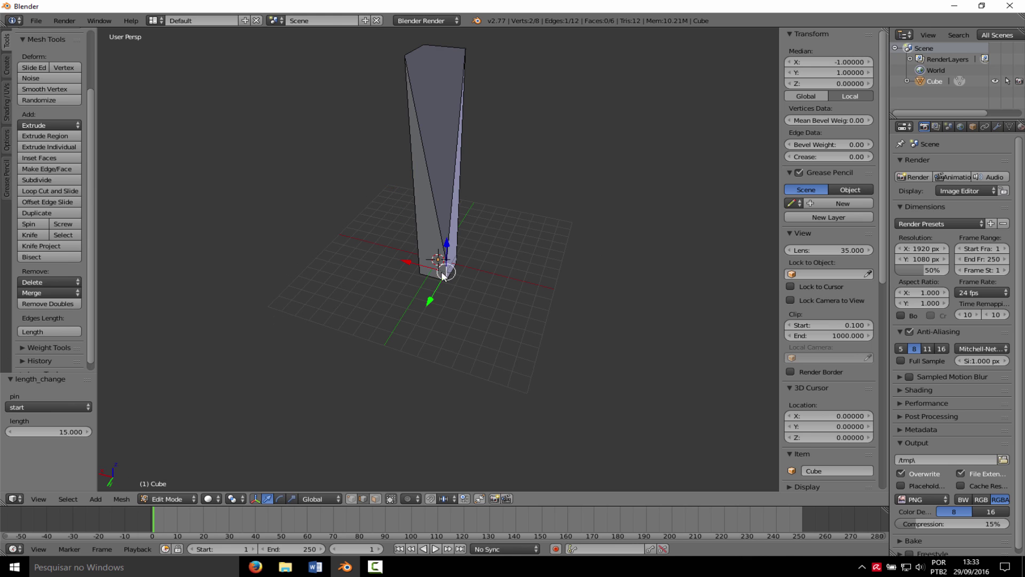
left_click(32, 331)
left_click(107, 370)
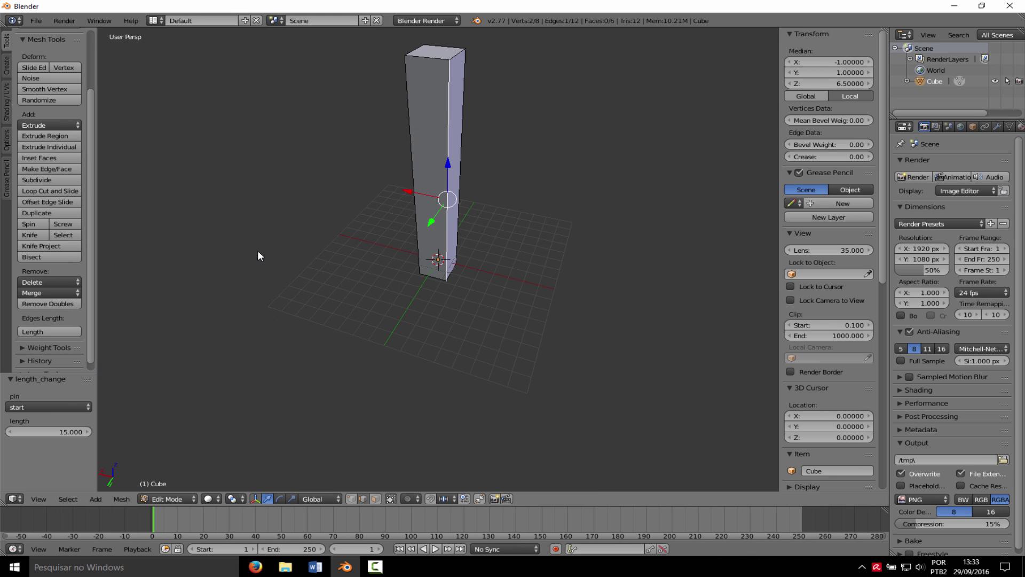
Inspect the elongated block from the front, right and top views, in both orthographic and perspective projection.
middle_click_drag(258, 256, 396, 232)
key("KP_5")
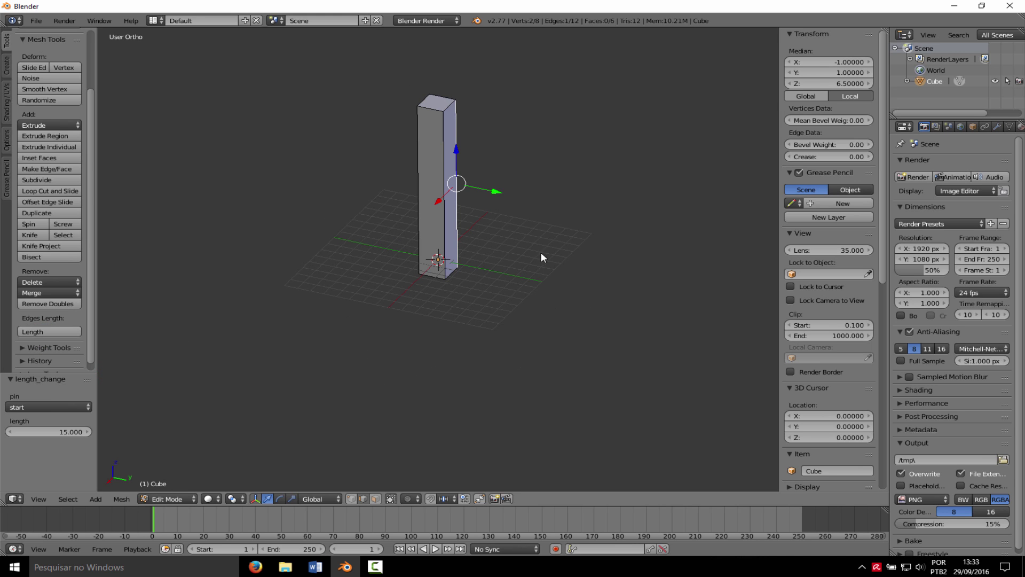
middle_click_drag(540, 253, 507, 276)
key("KP_1")
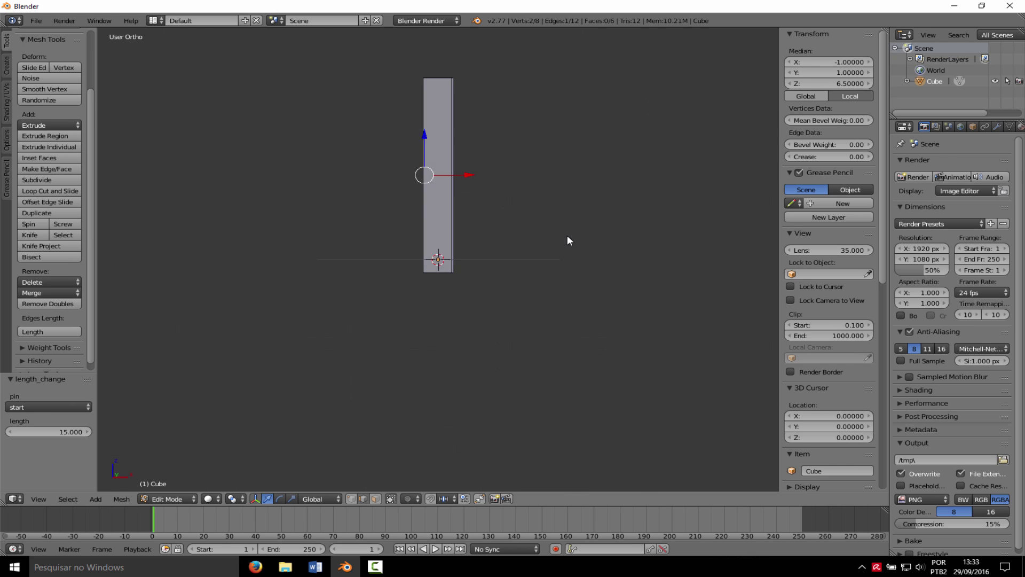
key("KP_3")
key("KP_7")
key("KP_5")
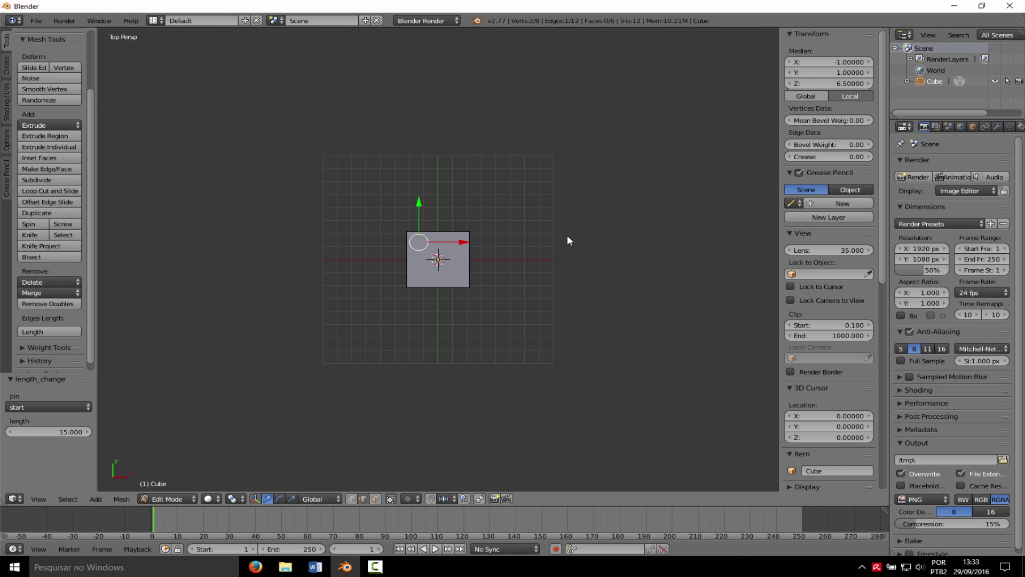
Examine the elongated block in orthographic projection from the top and from an angle, close up and as a whole.
key("KP_5")
key("KP_5")
key("KP_5")
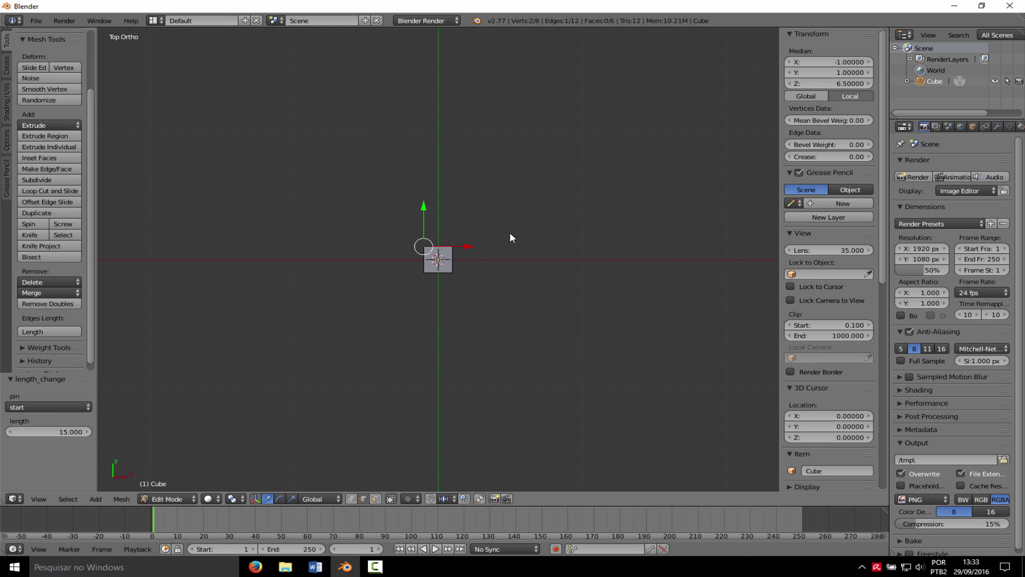
middle_click_drag(510, 238, 454, 206)
scroll(458, 209, "up", 3)
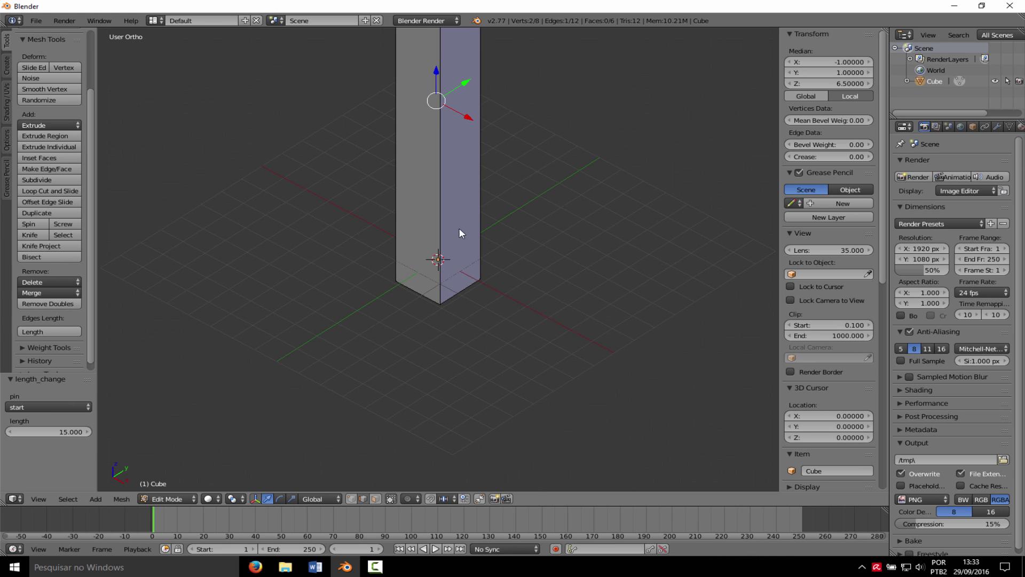
scroll(461, 229, "down", 3)
key("Tab")
key("Tab")
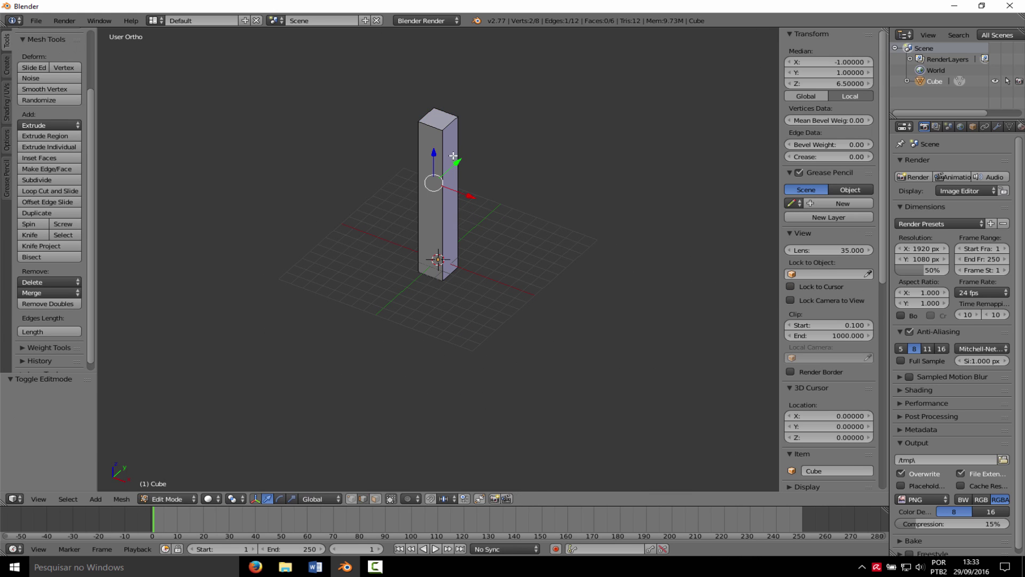
Add three horizontal loop cuts around the tall block, at about Z 10.25, about Z 1.89 and roughly midway between them.
key("ctrl+r")
left_click(446, 148)
left_click(446, 114)
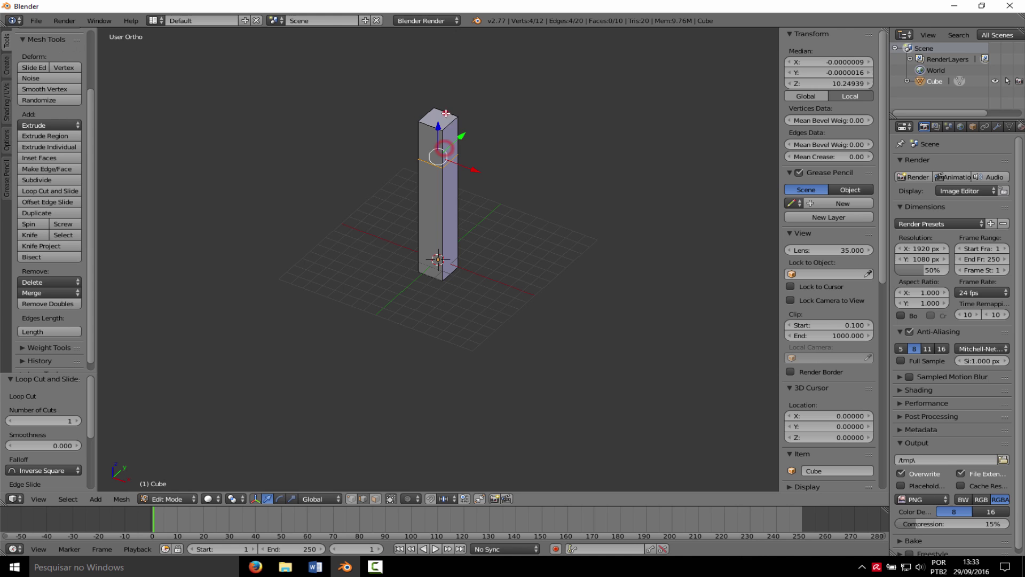
key("ctrl+r")
left_click(430, 245)
left_click(433, 271)
key("ctrl+r")
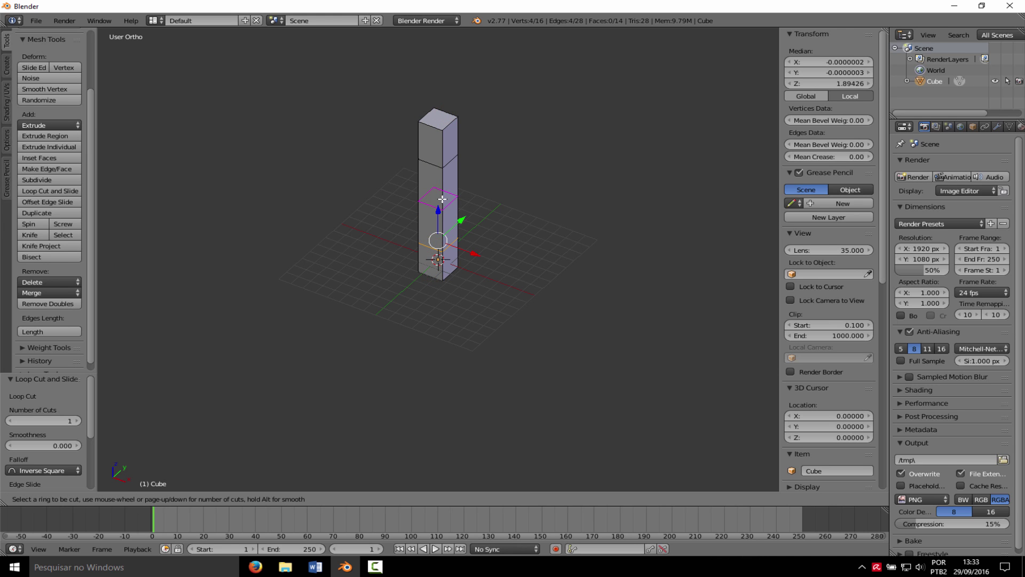
left_click(442, 199)
left_click(442, 200)
In face selection mode, extrude the +X face of the block's second segment from the top outward by about 8.9 units.
left_click(375, 498)
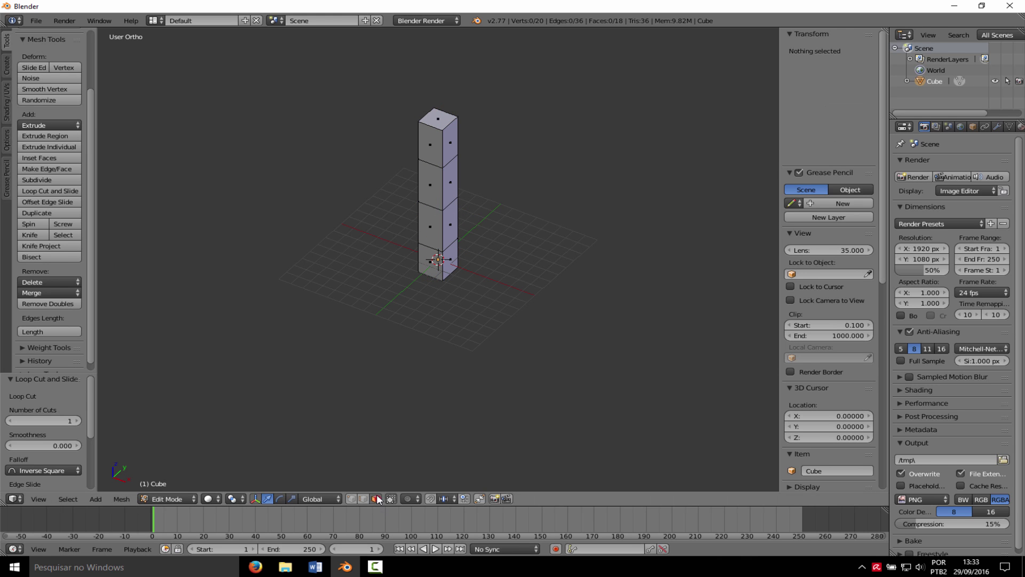
left_click(450, 190)
key("e")
left_click(546, 251)
Extrude two -Y faces outward: the second segment from the bottom by about 6.42 units and the topmost segment by about 5.48 units.
right_click(437, 231)
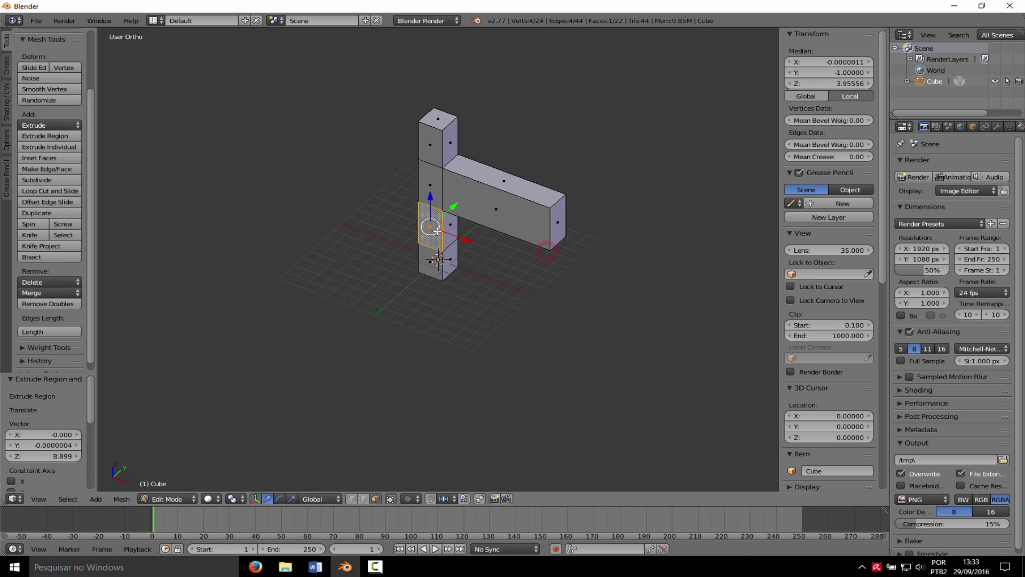
key("e")
left_click(388, 263)
right_click(432, 145)
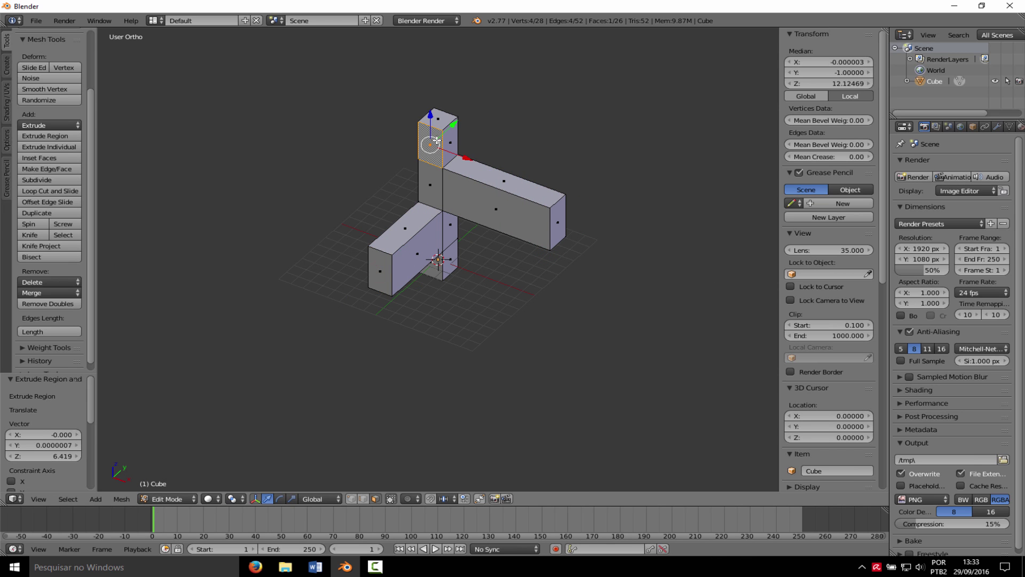
key("e")
left_click(387, 172)
Extrude the block's top face upward by about 3.18 units and view the branched shape in Object Mode.
right_click(450, 116)
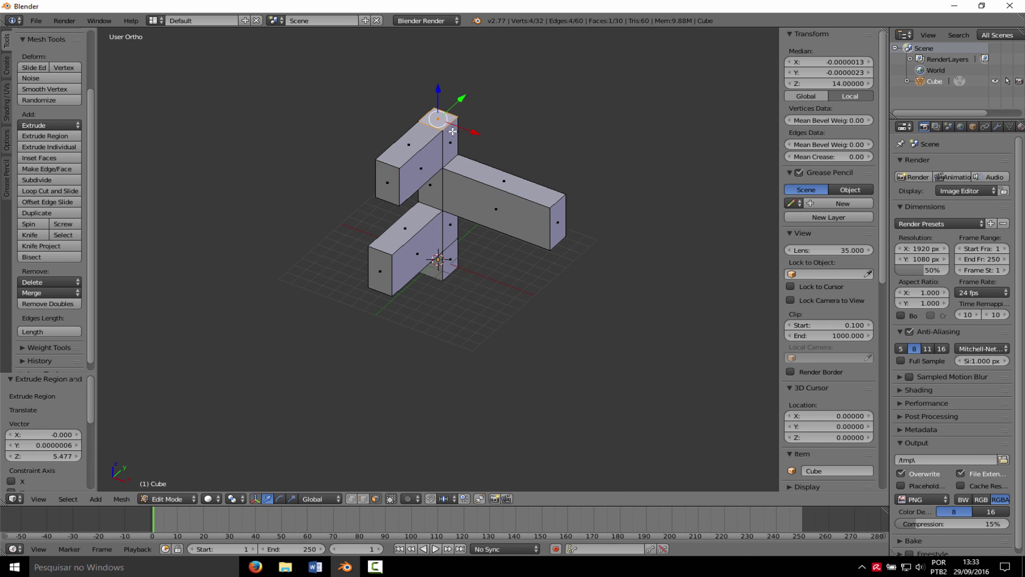
key("e")
left_click(483, 142)
key("Tab")
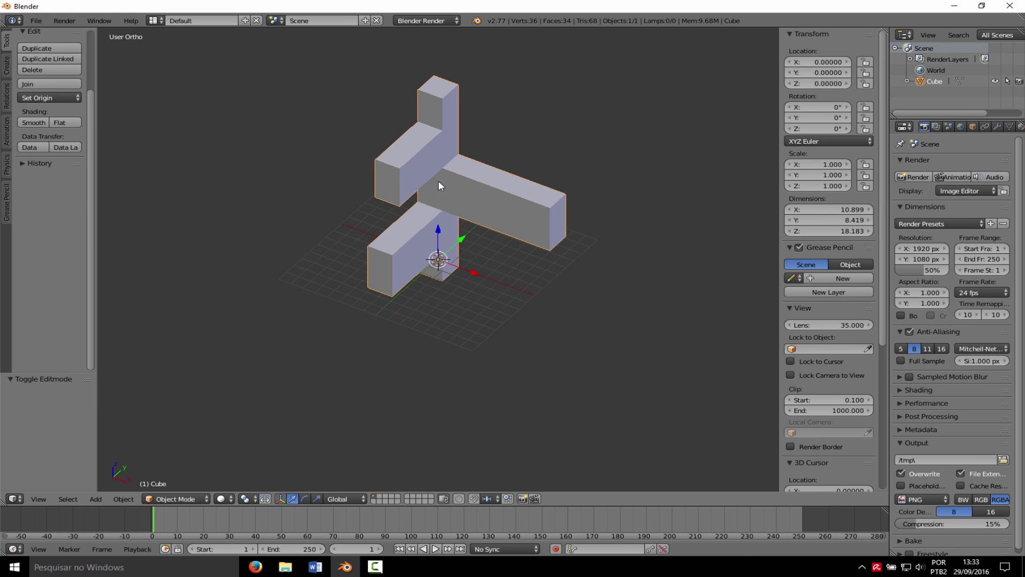
middle_click_drag(448, 200, 407, 204)
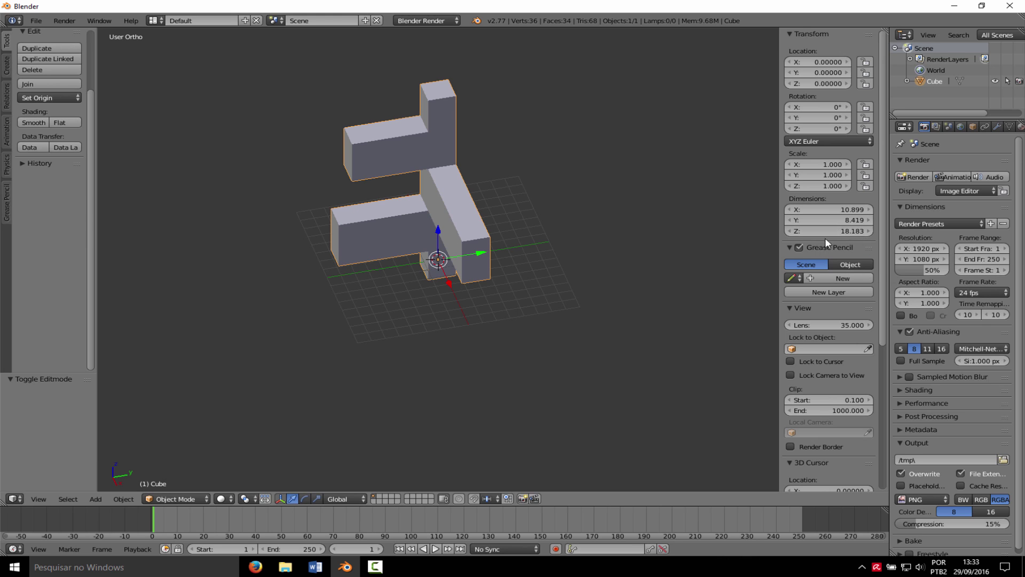
Return to Edit Mode, clear the selection, and select the column's top edge at X 1 in edge selection mode.
key("Tab")
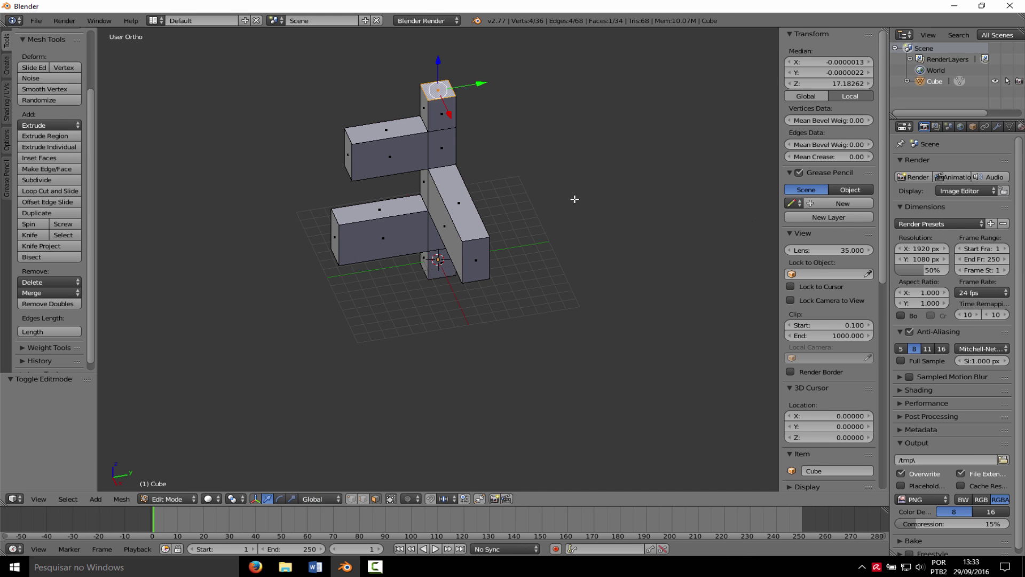
key("a")
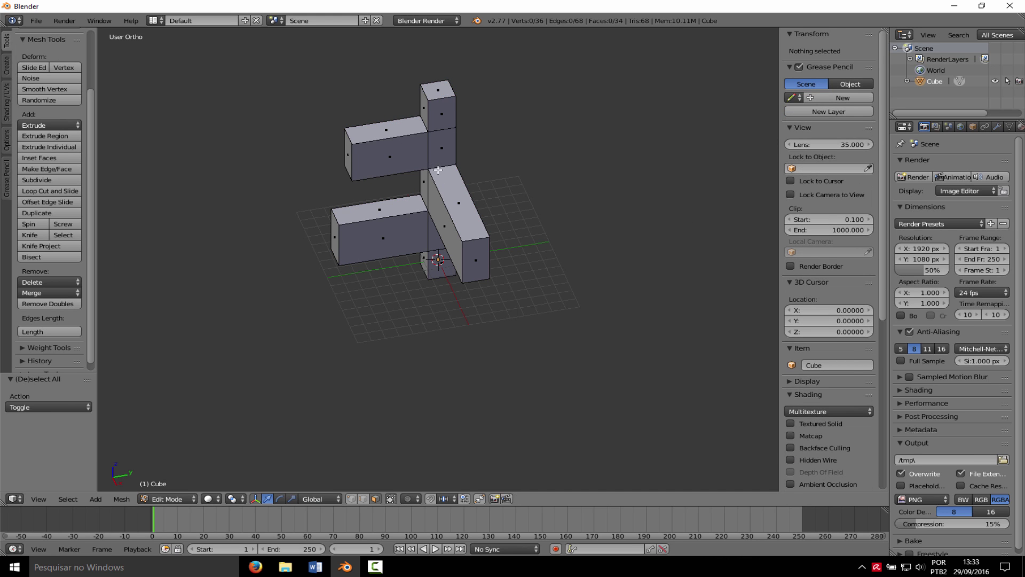
middle_click_drag(438, 168, 460, 181)
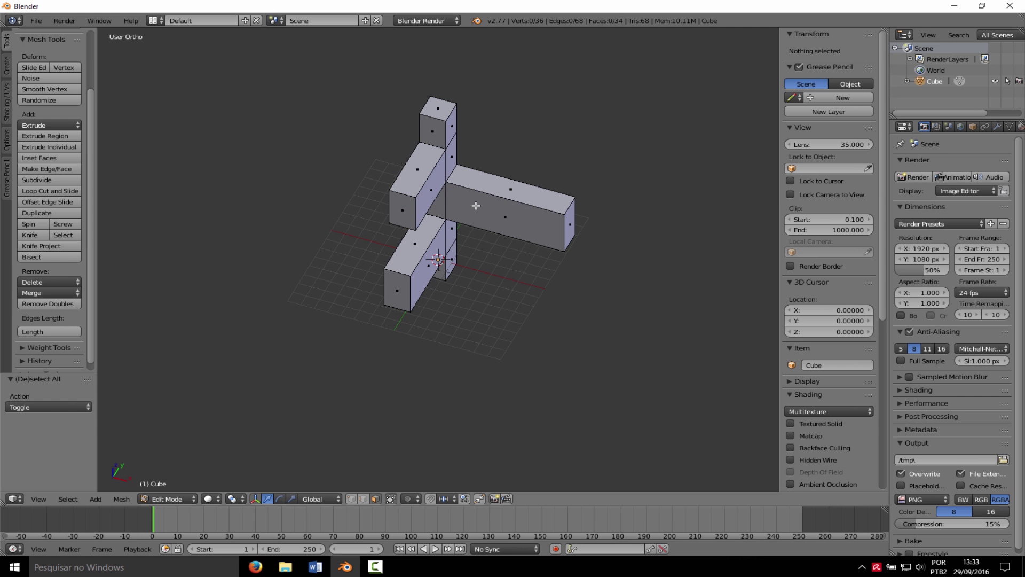
middle_click_drag(485, 165, 293, 513)
right_click(431, 114)
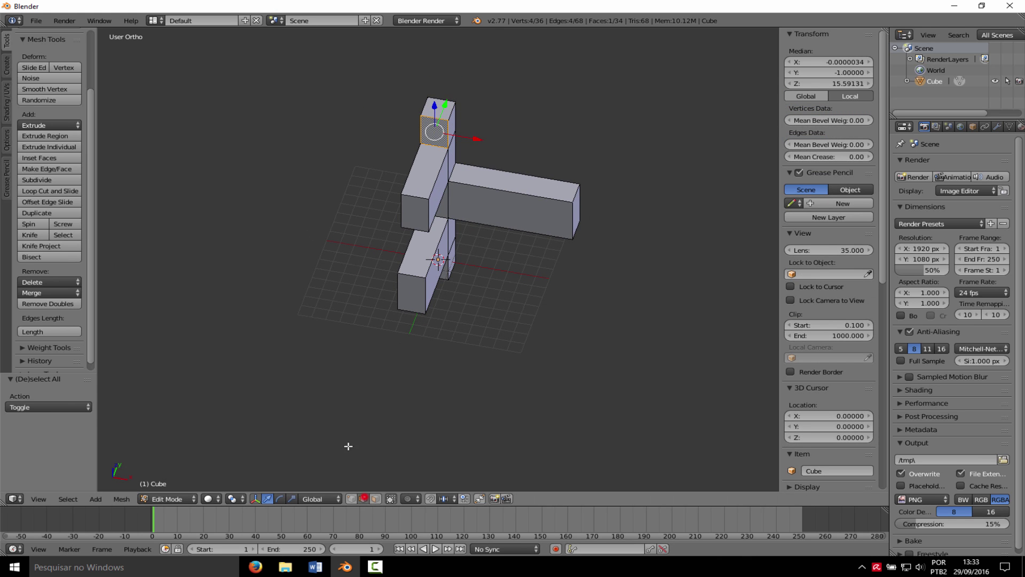
middle_click_drag(362, 160, 319, 156)
right_click(443, 91)
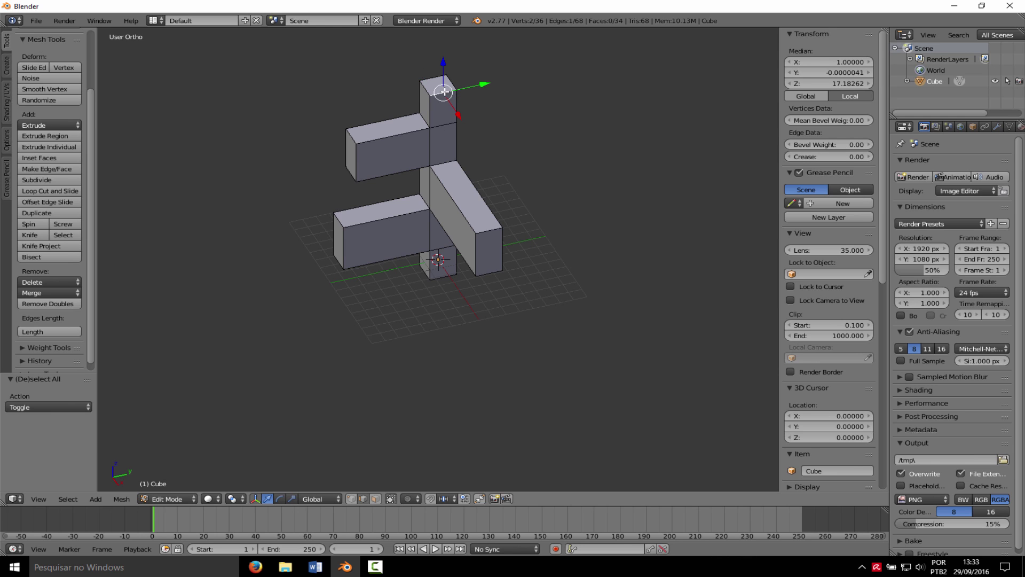
middle_click_drag(471, 238, 528, 376, "shift")
scroll(489, 278, "up", 5)
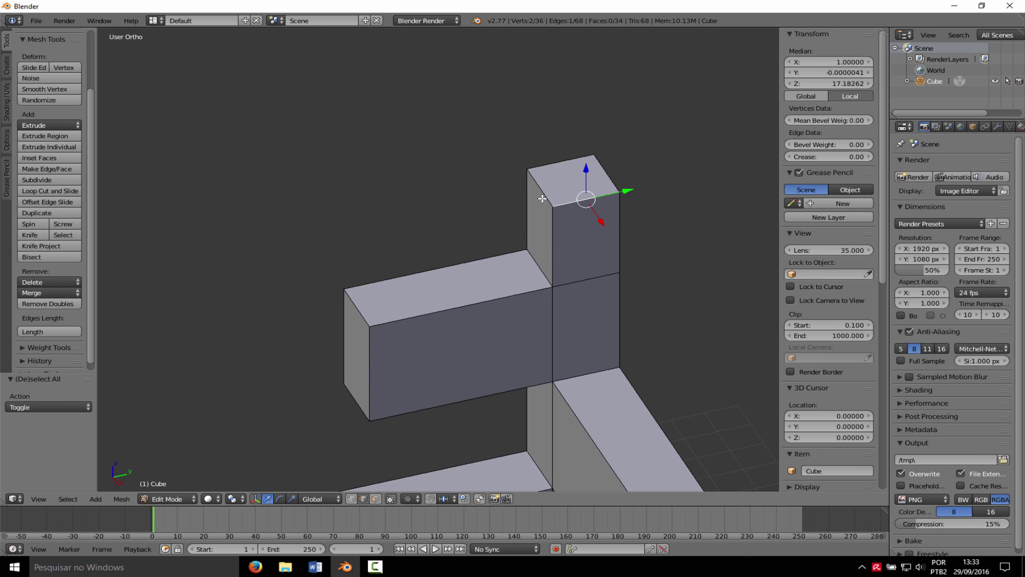
Apply the edge length of 5, pinned at start, to the column's two top edges at X 1 and X -1.
left_click(74, 331)
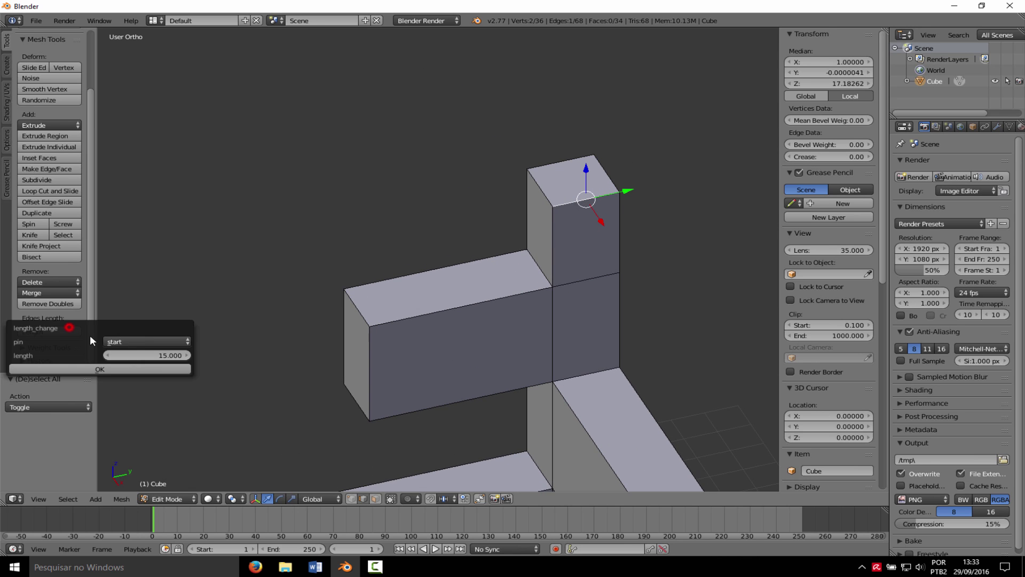
left_click(142, 356)
type("5")
left_click(136, 369)
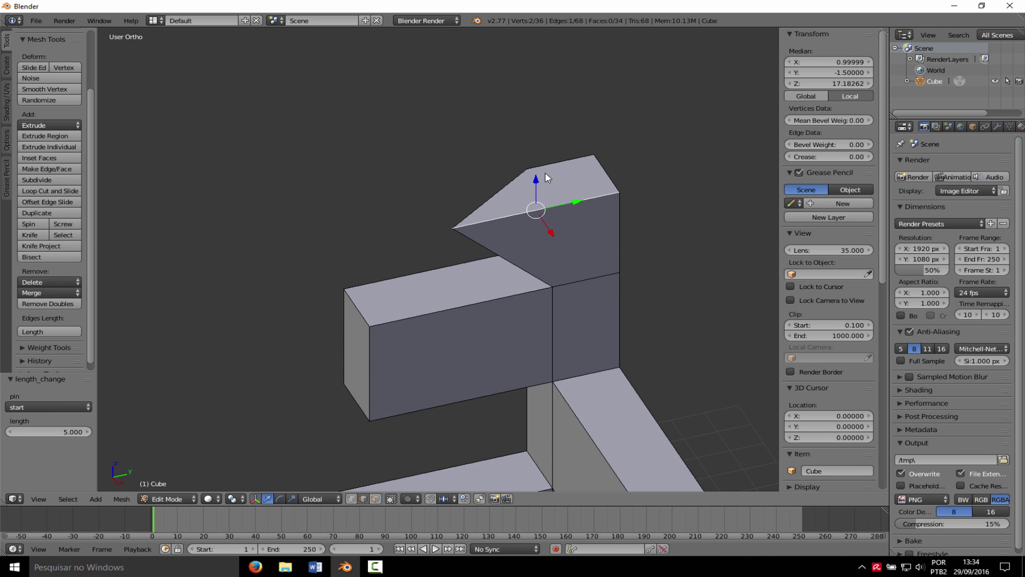
right_click(561, 164)
left_click(64, 332)
left_click(97, 371)
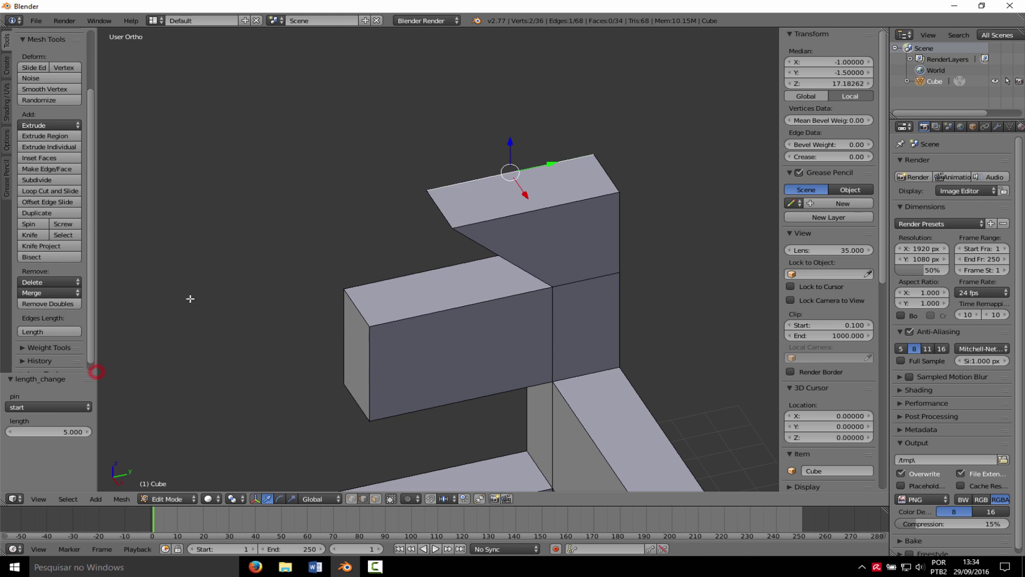
Undo the length changes on both top edges, back to the selected edge at X 1.
middle_click_drag(326, 227, 350, 223)
middle_click_drag(518, 205, 451, 215)
key("ctrl+z")
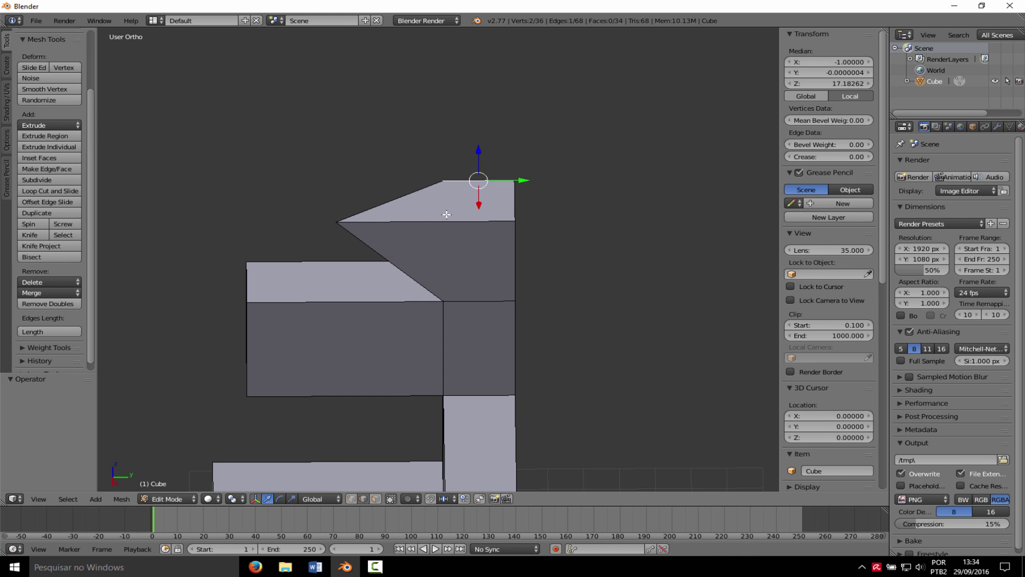
key("ctrl+z")
key("ctrl+z")
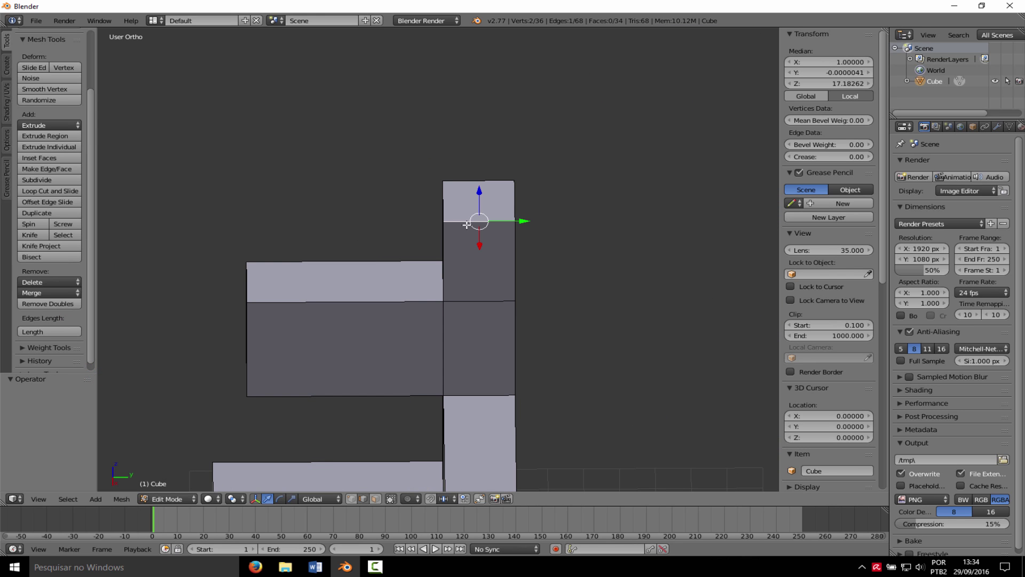
Apply the edge length of 5, pinned at center, to the column's top edge at X 1.
scroll(423, 231, "down", 4)
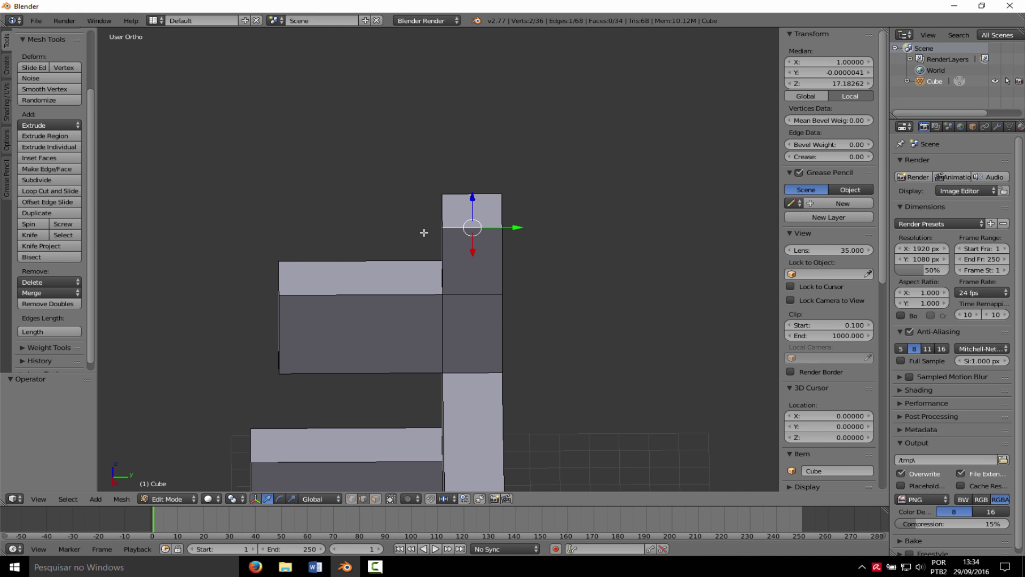
middle_click_drag(423, 232, 491, 234)
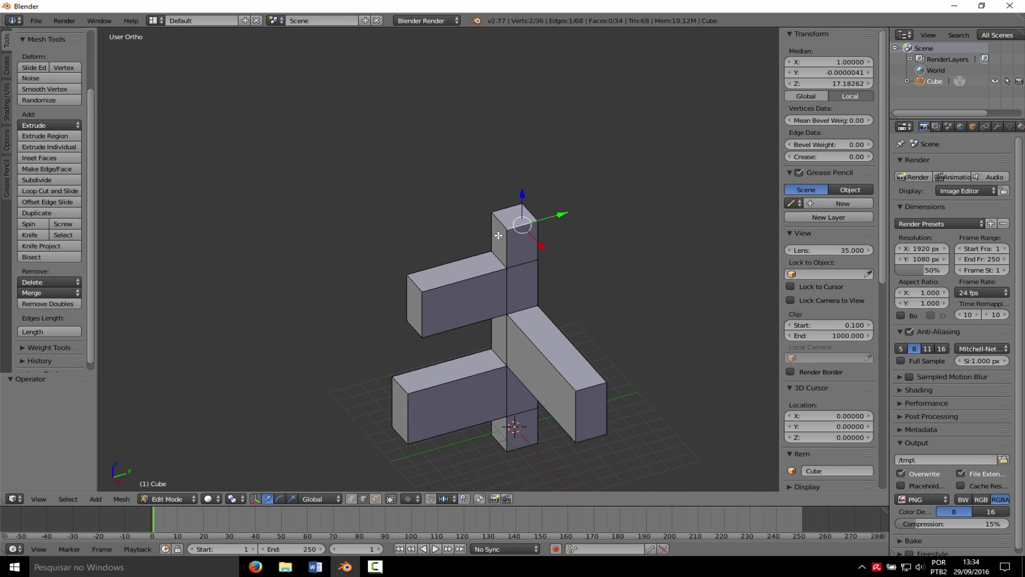
left_click(47, 332)
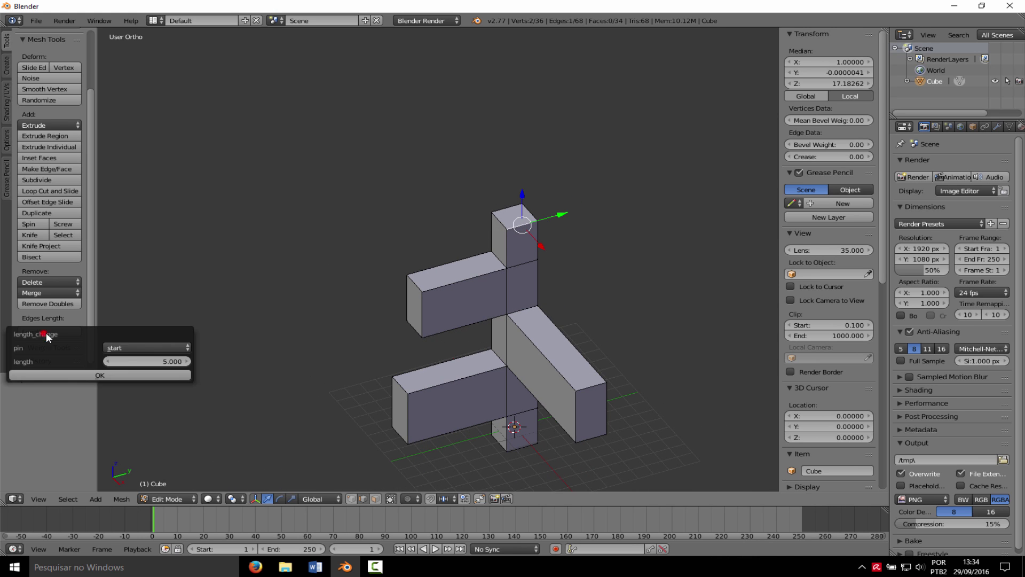
left_click(126, 347)
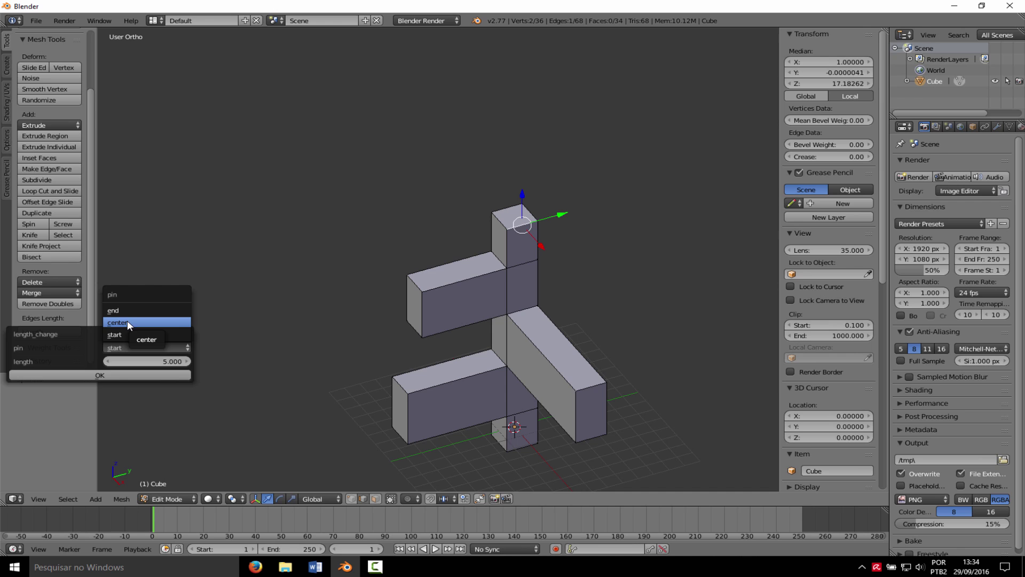
left_click(128, 321)
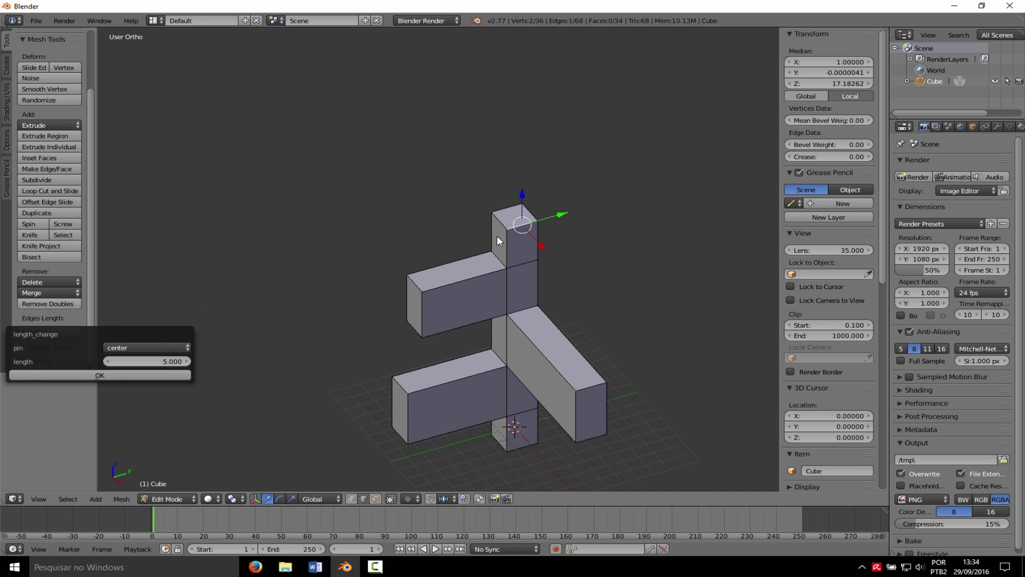
left_click(119, 373)
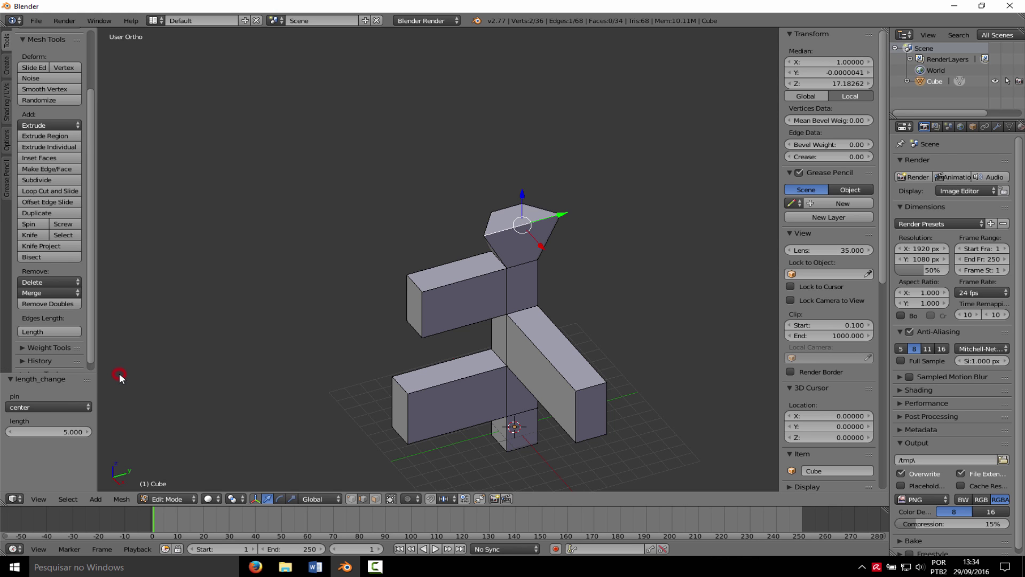
Try the edge length of 5, pinned at end, on the column's top edge at X -1, and undo it.
middle_click_drag(496, 265, 452, 232)
right_click(437, 269)
left_click(46, 331)
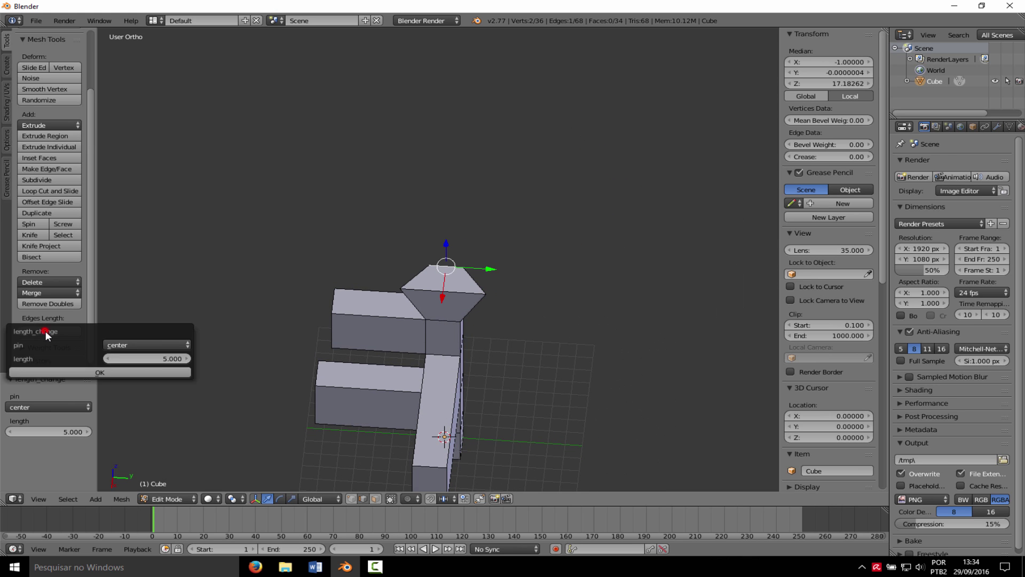
left_click(128, 344)
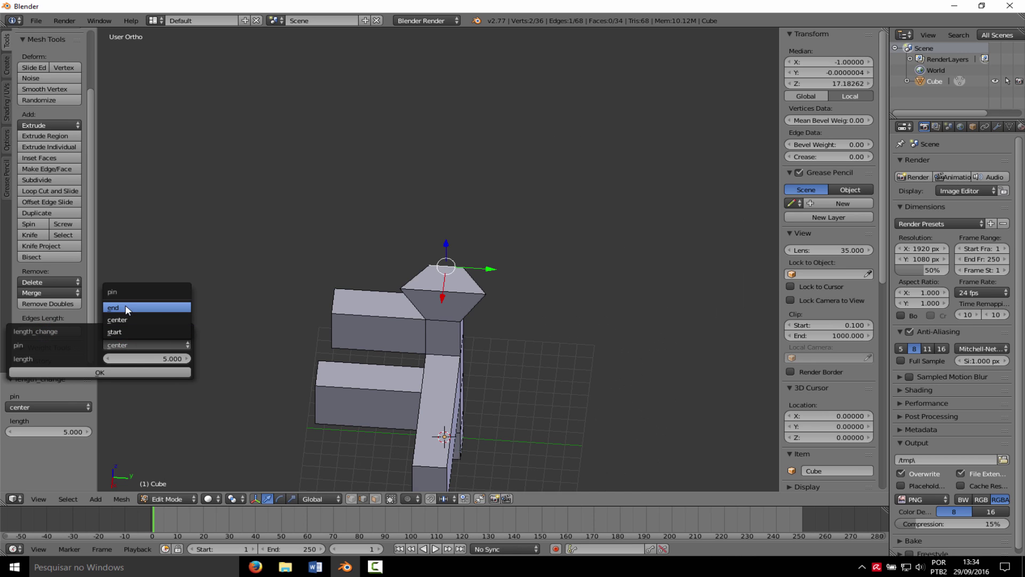
left_click(125, 307)
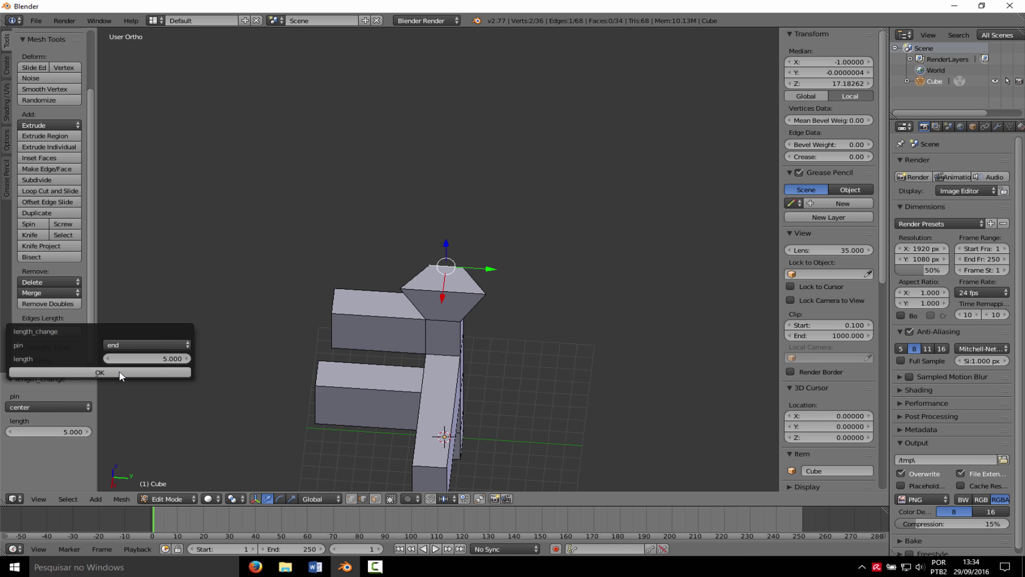
left_click(120, 371)
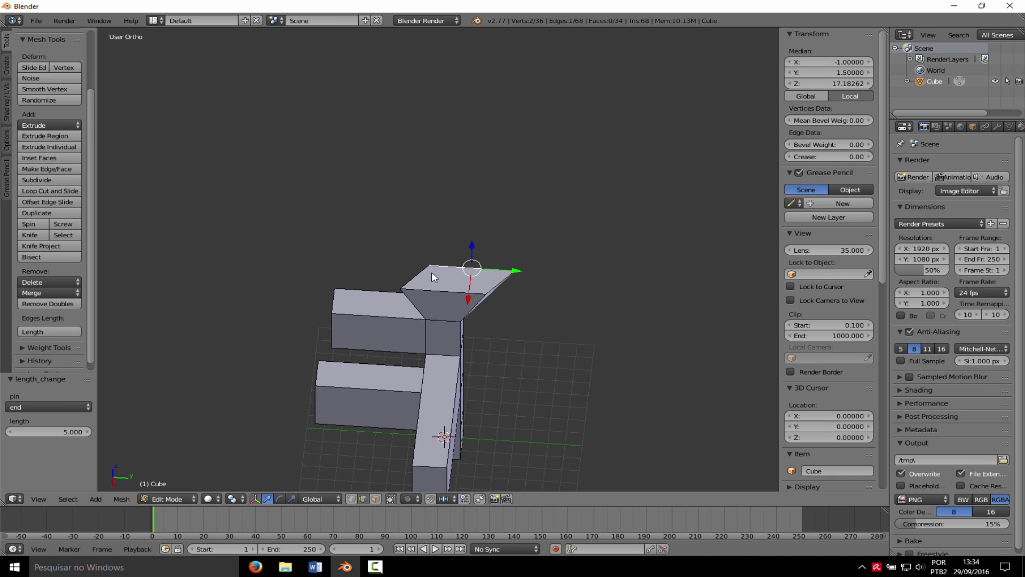
key("ctrl+z")
Apply the edge length of 5, pinned at start, to the column's top edge at X -1.
left_click(75, 331)
left_click(109, 346)
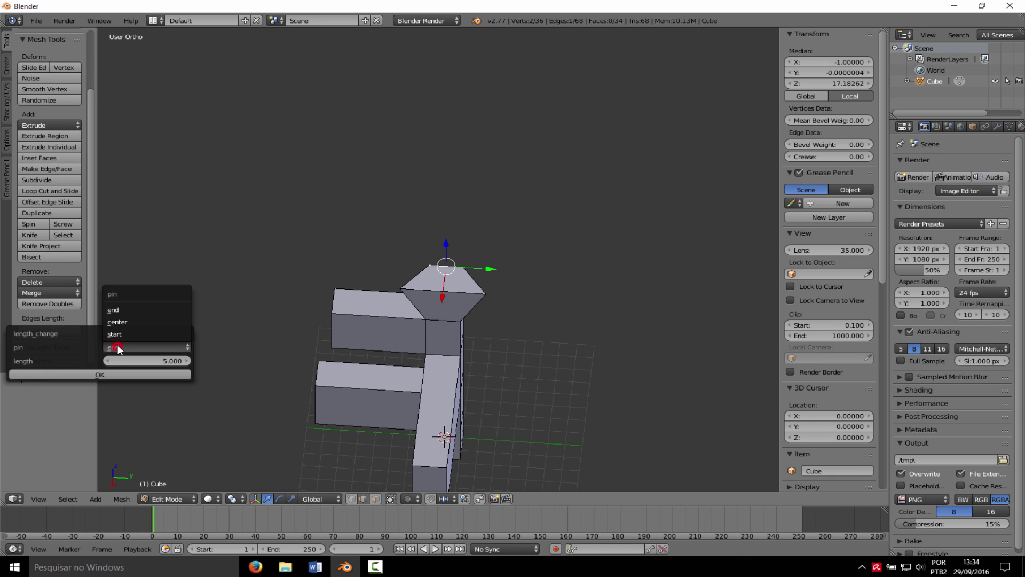
left_click(121, 337)
left_click(118, 377)
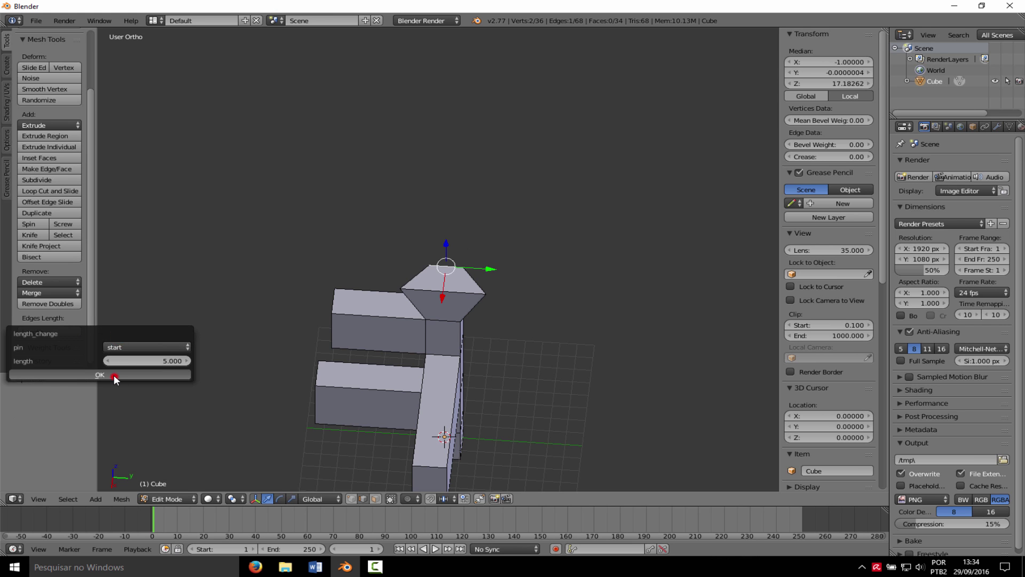
middle_click_drag(299, 278, 411, 214)
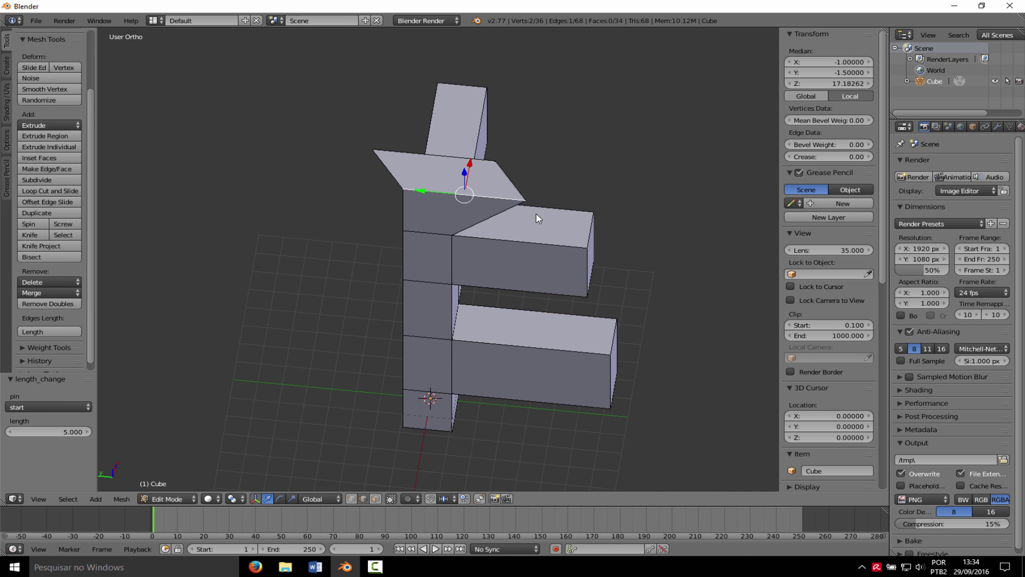
Return to Object Mode and delete the edited cube object from the scene.
middle_click_drag(538, 218, 517, 238)
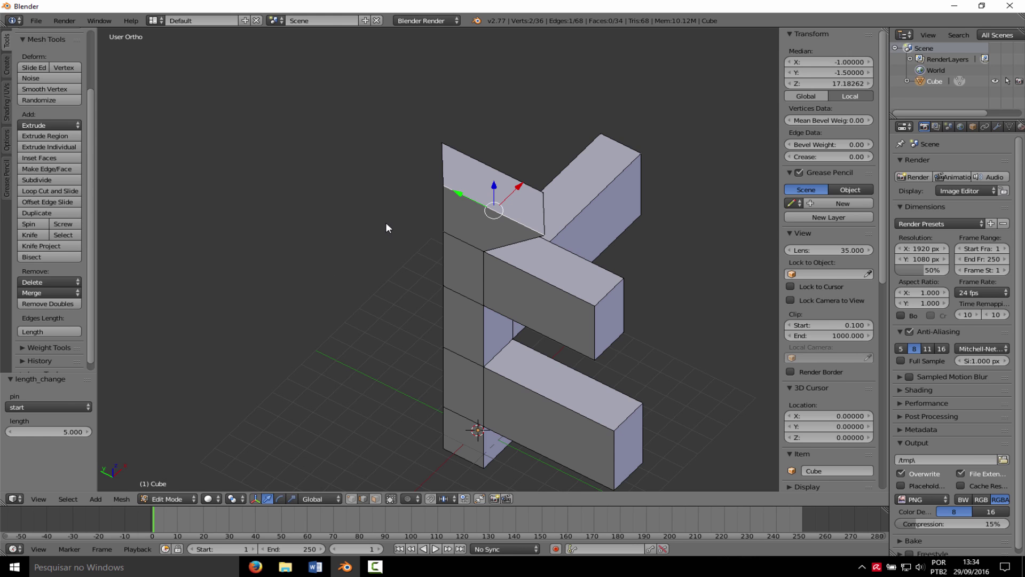
key("Tab")
scroll(431, 255, "down", 1)
key("x")
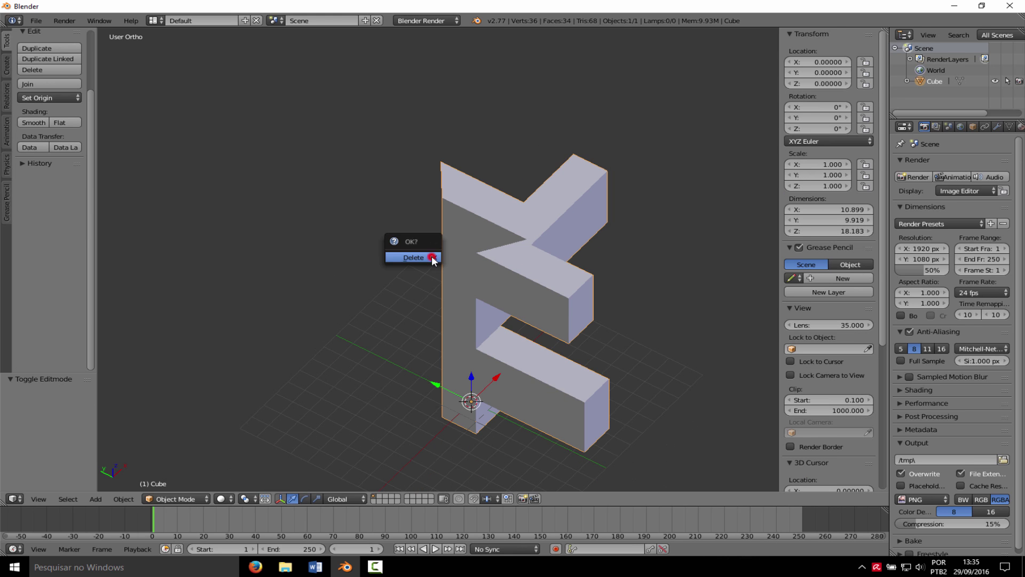
left_click(432, 257)
Add a mesh plane at the origin in top view.
key("KP_7")
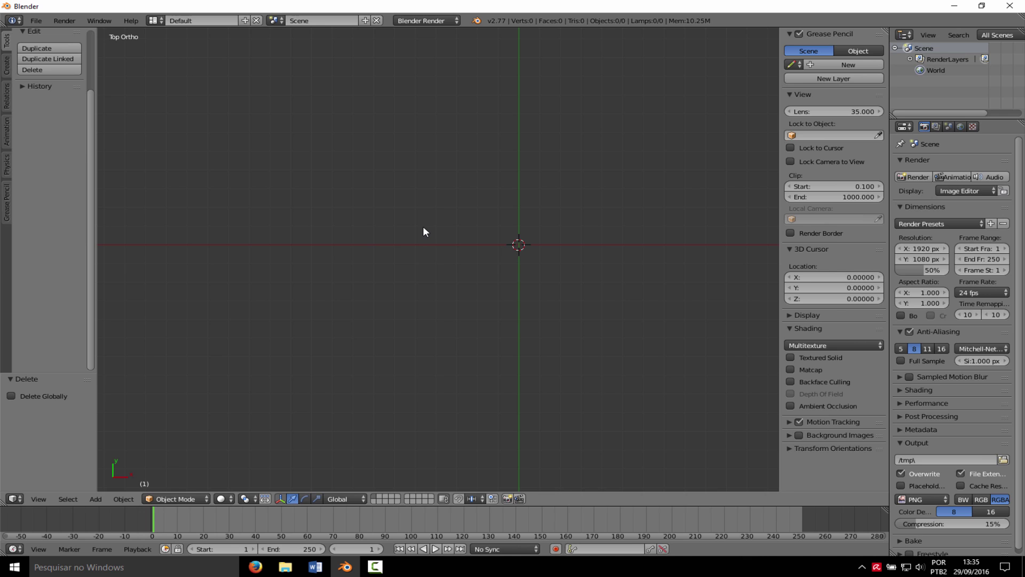
key("shift+a")
mouse_move(425, 228)
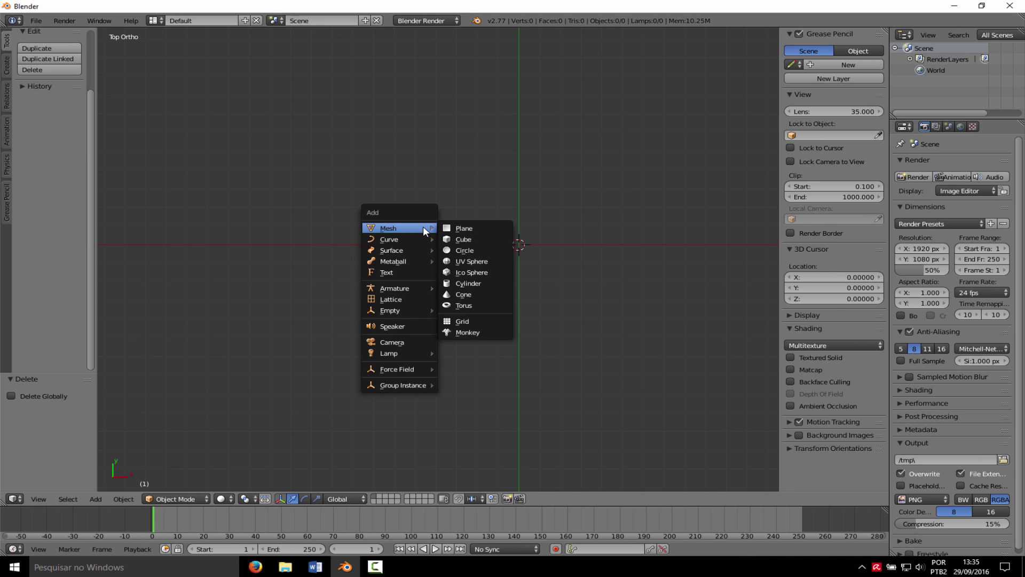
left_click(454, 231)
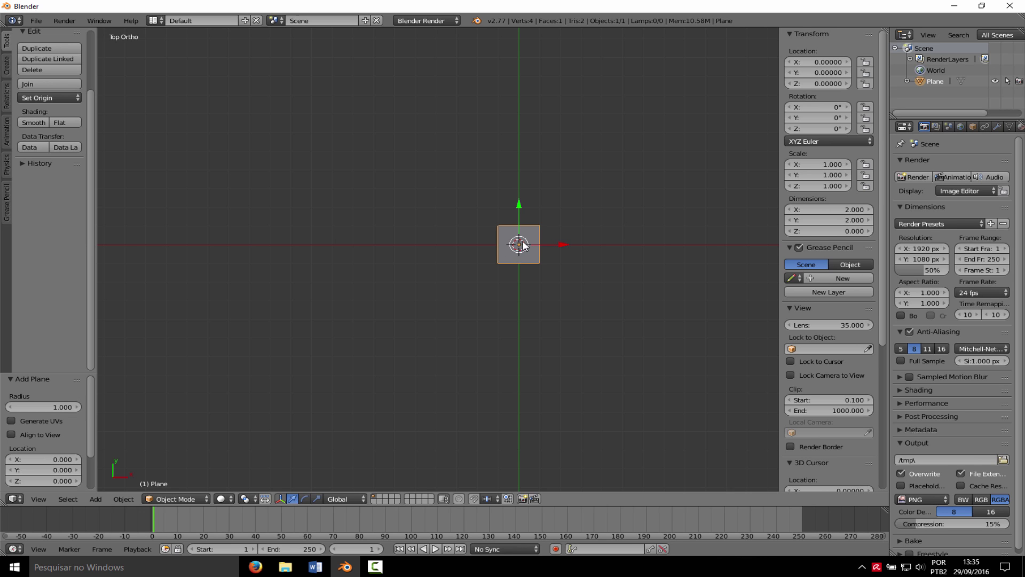
scroll(523, 242, "up", 2)
middle_click_drag(581, 217, 464, 230, "shift")
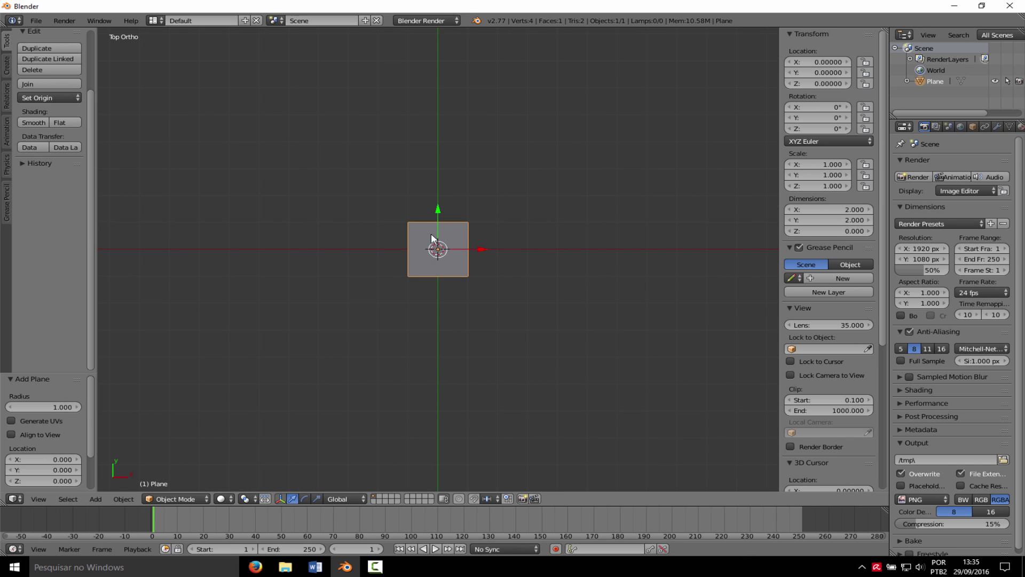
Subdivide the whole plane six times in Edit Mode.
key("Tab")
key("Tab")
key("Tab")
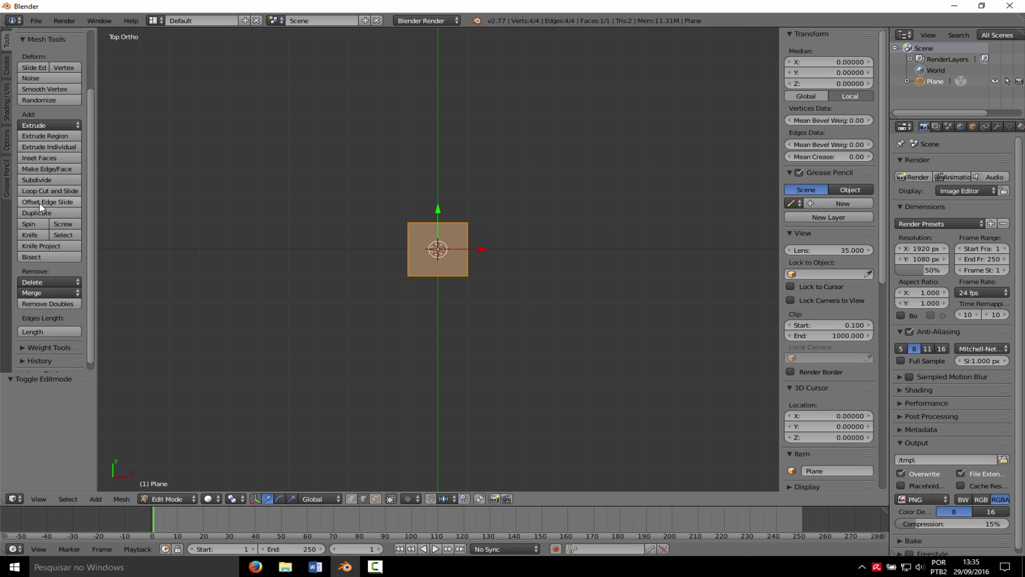
left_click(37, 182)
left_click(37, 182)
left_click(37, 182)
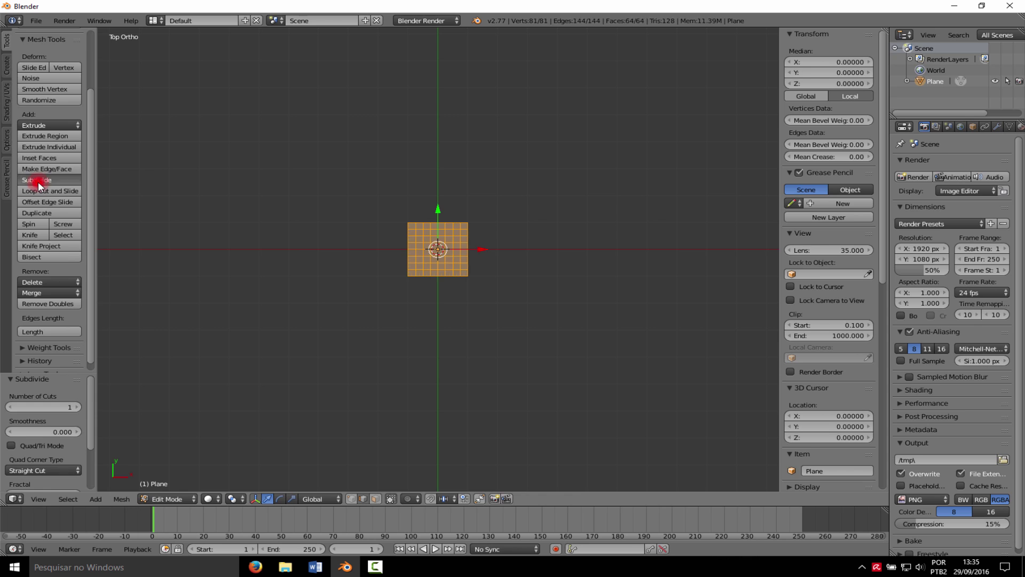
left_click(38, 182)
left_click(37, 181)
left_click(37, 181)
scroll(357, 253, "up", 1)
scroll(396, 232, "up", 9)
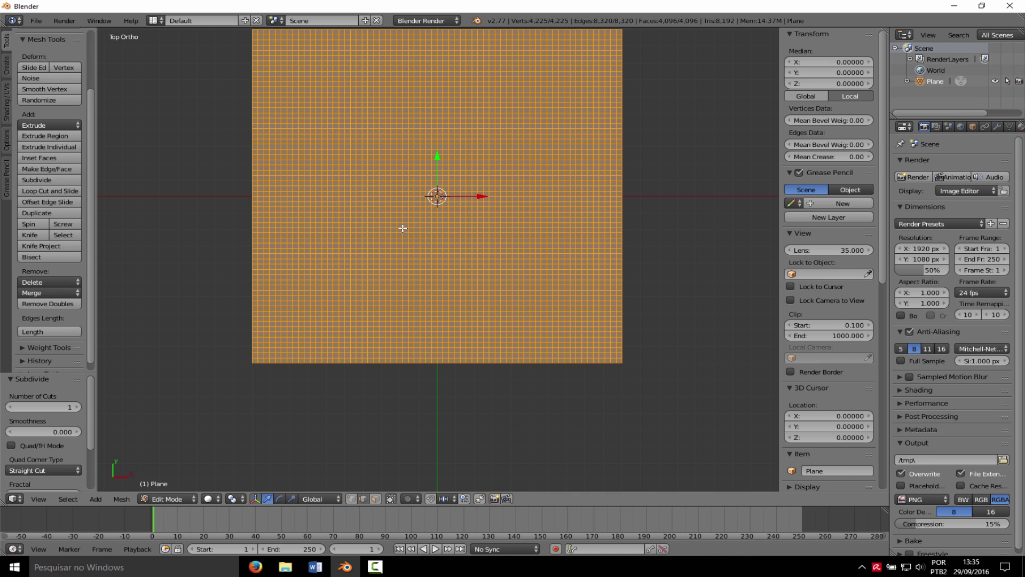
Undo all subdivisions of the plane and return to Object Mode in top view.
key("ctrl+z")
key("ctrl+z")
key("ctrl+z")
key("ctrl+z")
key("ctrl+z")
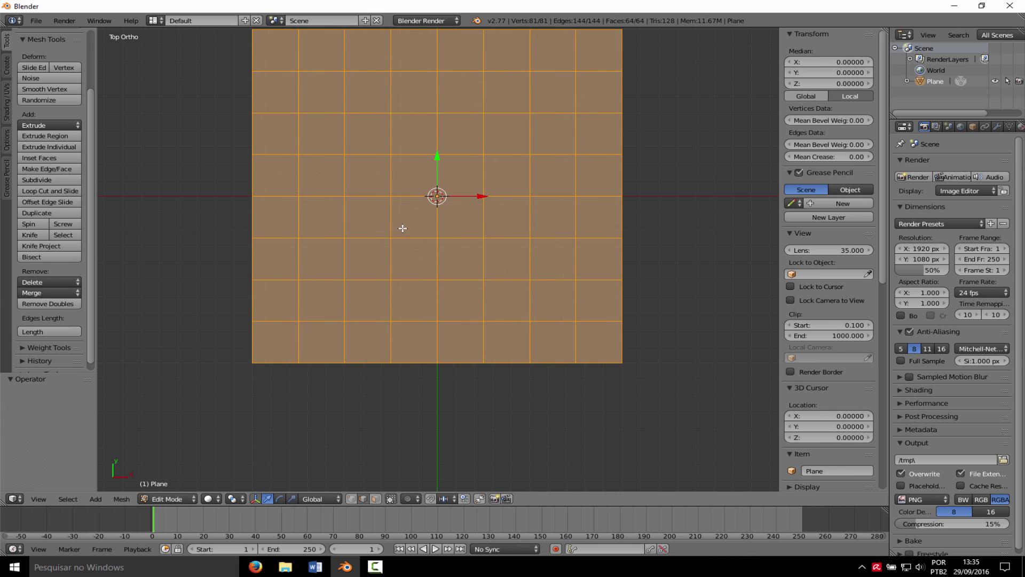
key("ctrl+z")
scroll(403, 229, "down", 5)
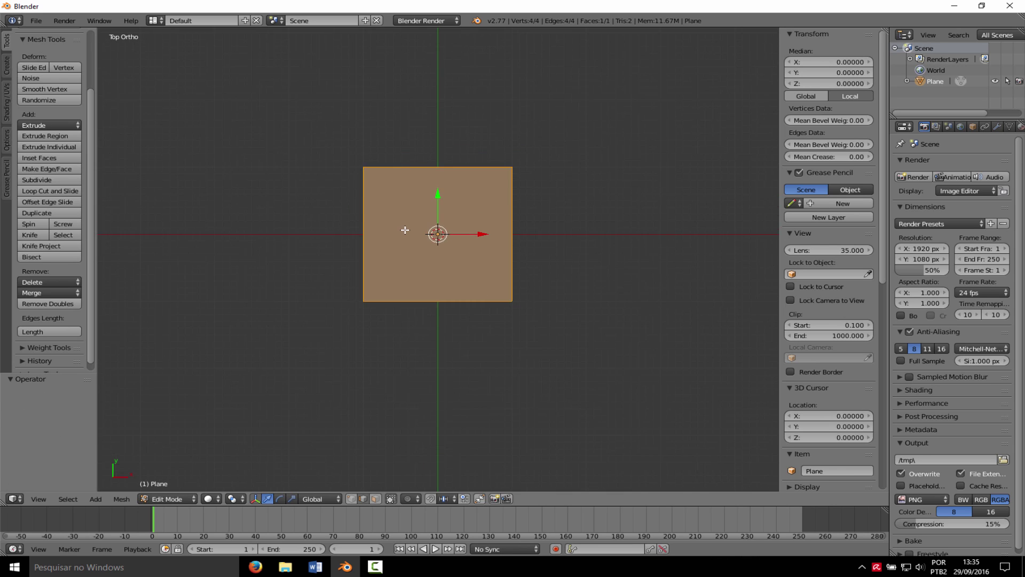
middle_click_drag(341, 223, 395, 177)
key("KP_7")
key("Tab")
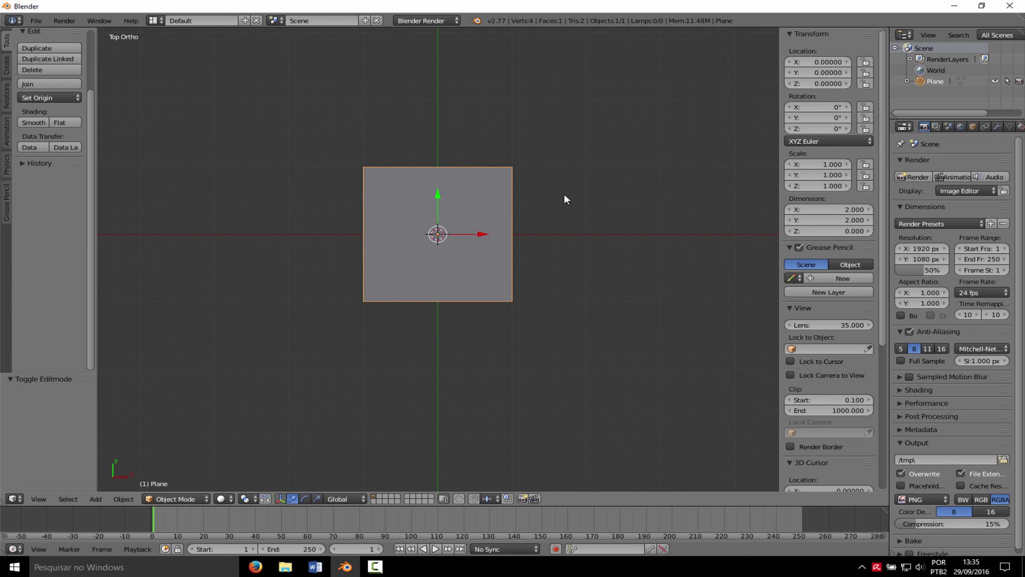
Add an Array modifier with a count of 6 to the plane and apply it.
left_click(996, 126)
left_click(919, 164)
left_click(789, 190)
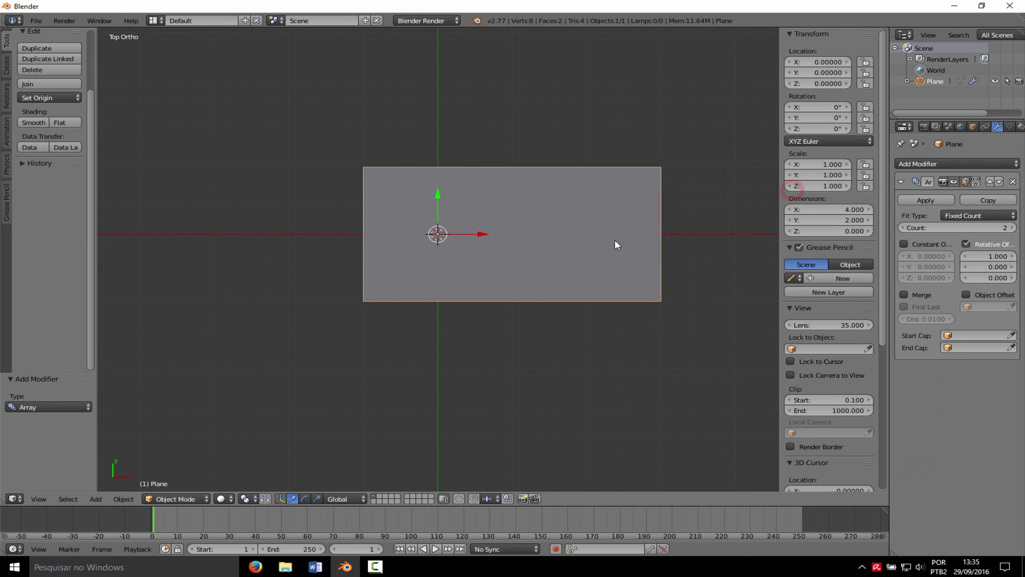
scroll(614, 239, "down", 2)
left_click(1011, 227)
left_click(1012, 228)
left_click(1011, 227)
left_click(1012, 228)
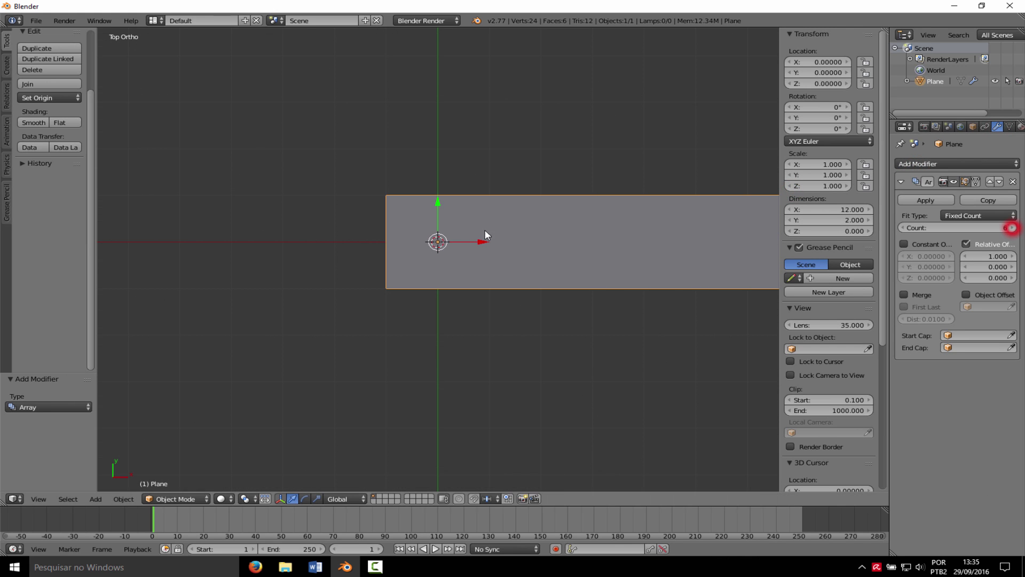
scroll(427, 224, "down", 3)
left_click(917, 199)
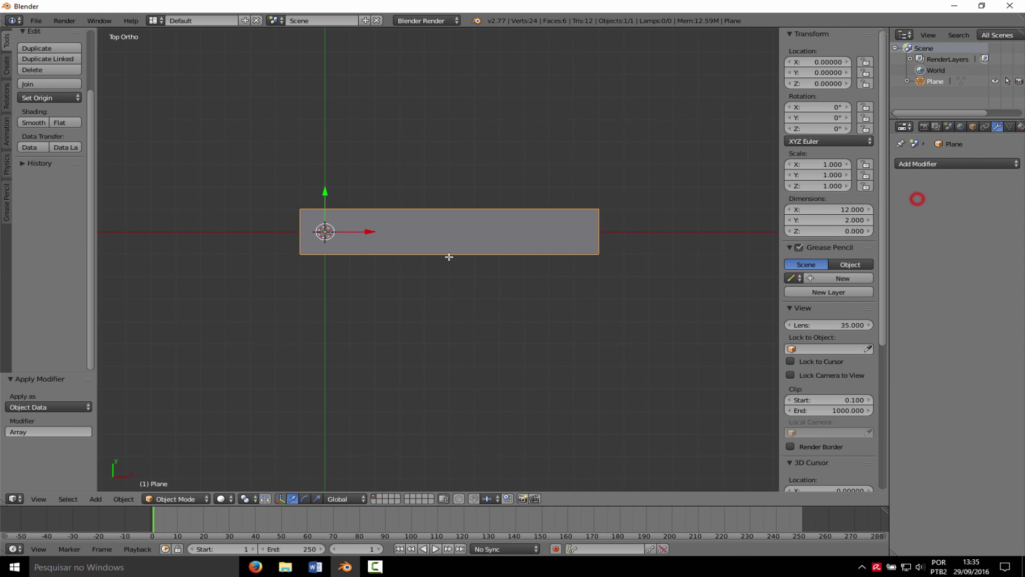
Open the plane strip's mesh for editing in vertex selection mode and deselect everything.
key("Tab")
key("a")
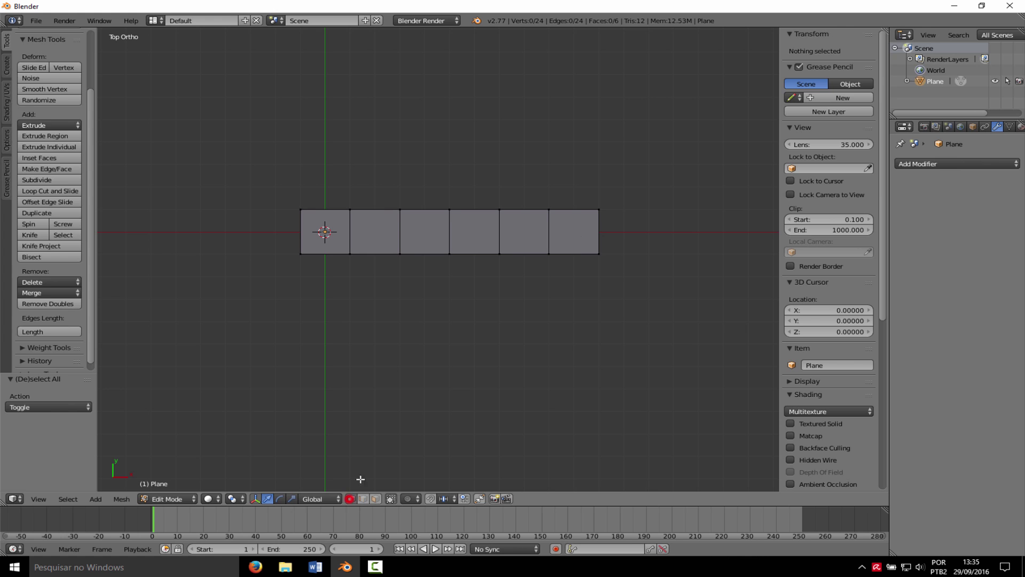
scroll(335, 256, "up", 5)
scroll(304, 206, "down", 1)
middle_click_drag(279, 210, 435, 277, "shift")
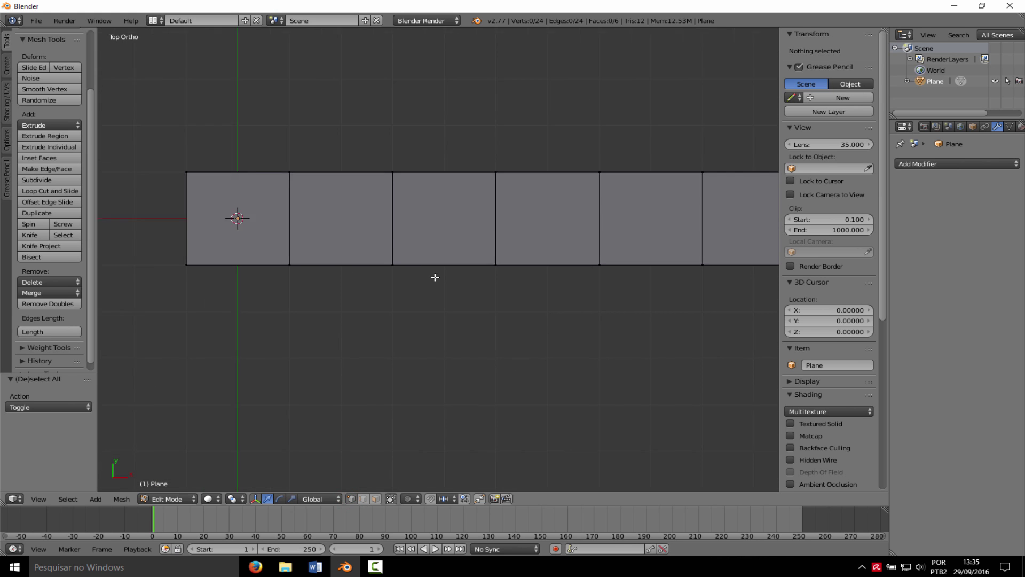
scroll(307, 160, "up", 2)
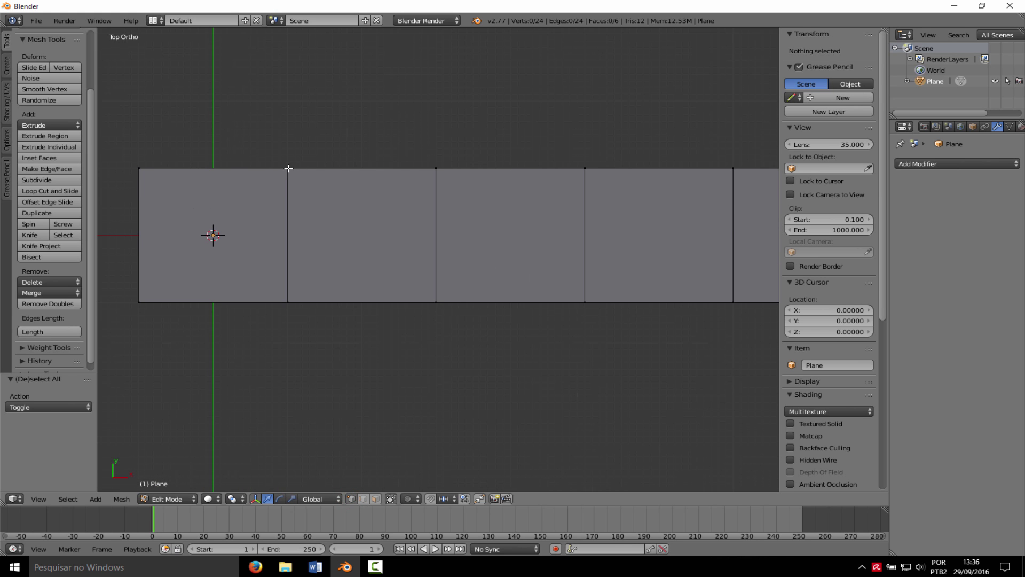
Pull the two coincident vertices at X 1, Y 1 apart, one by about 0.6, 0.19 and the other by about -0.71, 0.5.
right_click(289, 168)
key("g")
left_click(316, 159)
right_click(294, 170)
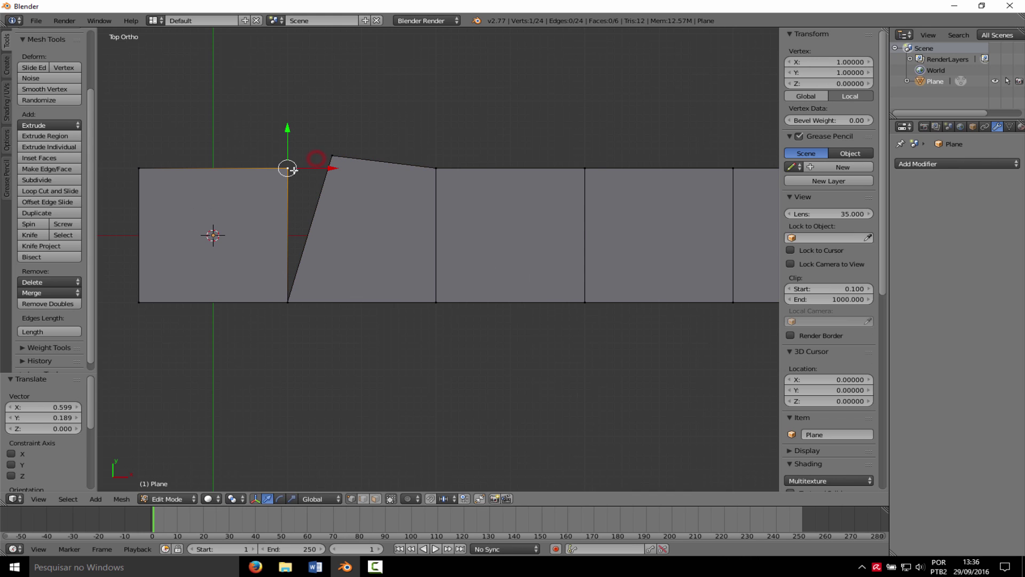
key("g")
left_click(243, 135)
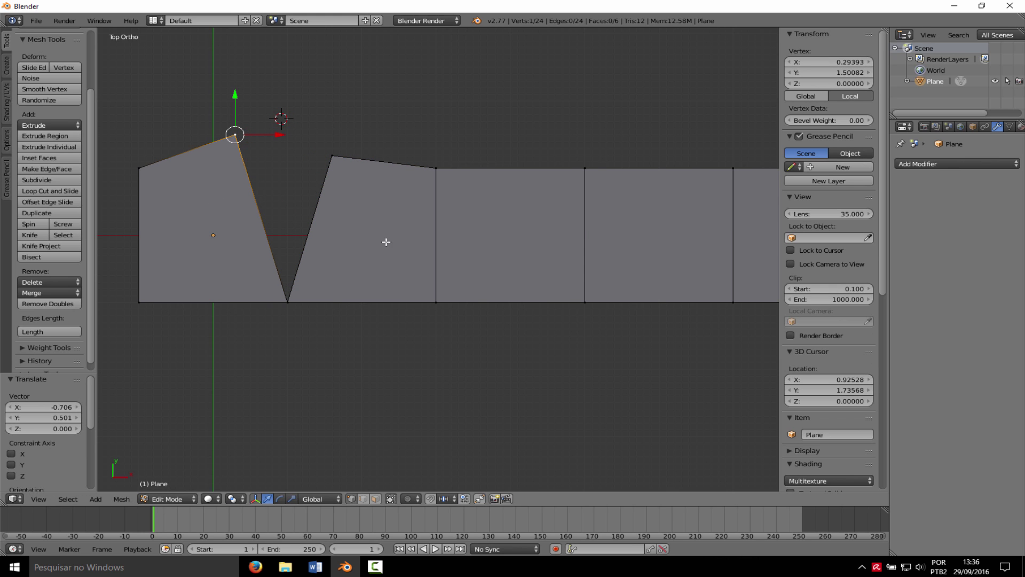
scroll(384, 242, "down", 3)
scroll(583, 257, "down", 2)
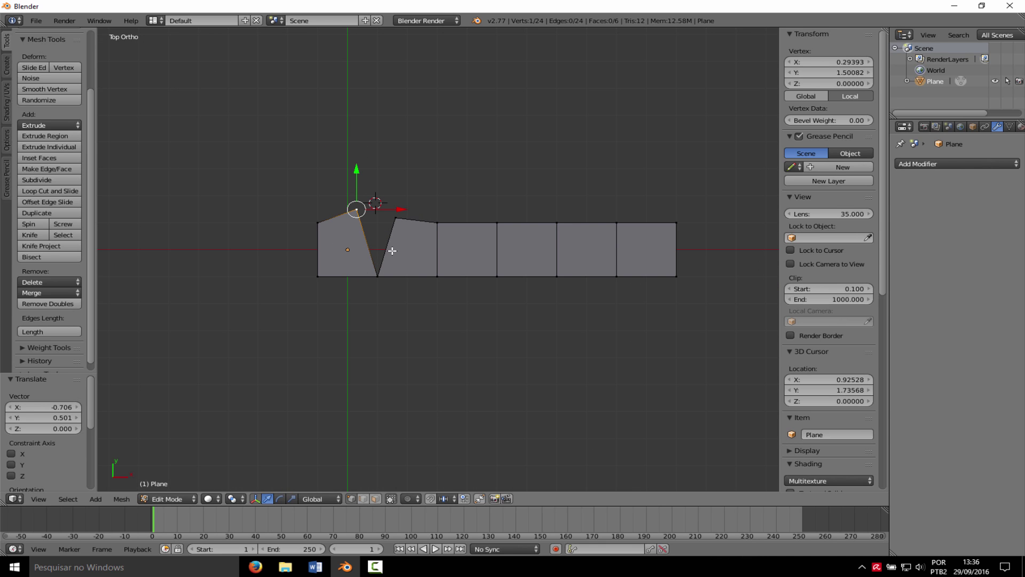
Undo both vertex moves on the strip's upper edge and clear the selection in Edit Mode.
key("ctrl+z")
key("ctrl+z")
key("ctrl+z")
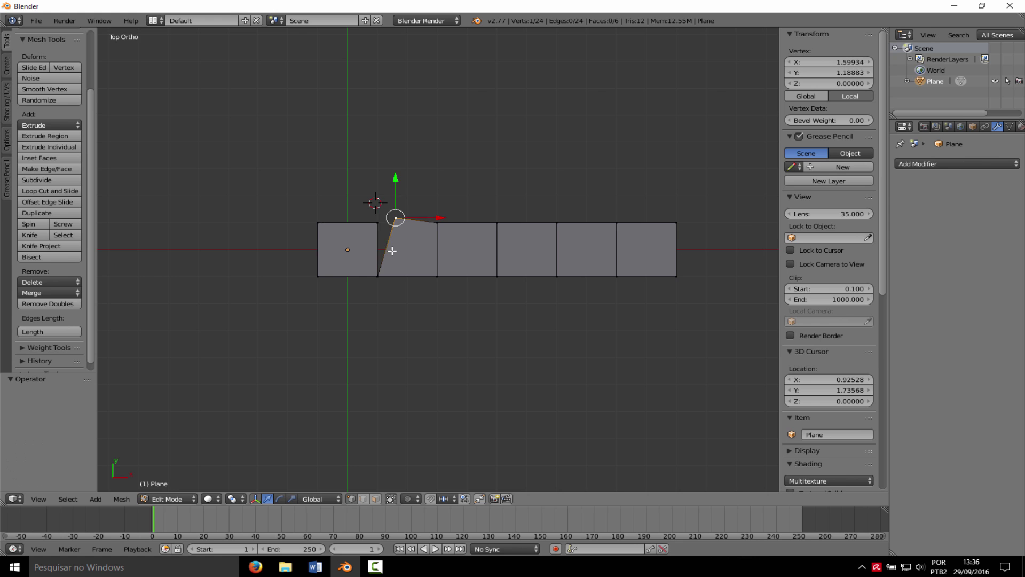
key("Tab")
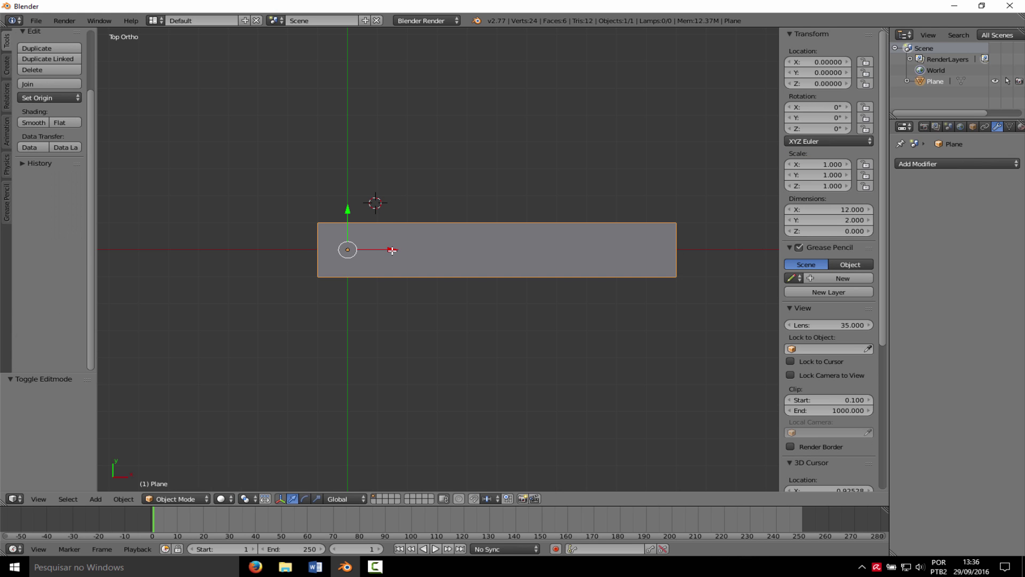
key("Tab")
key("Tab")
key("Tab")
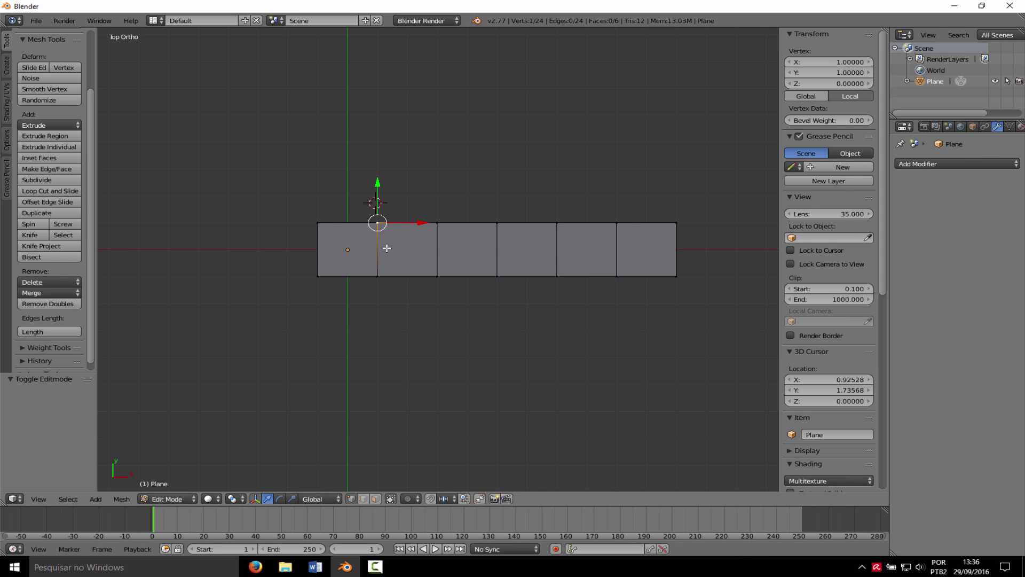
key("Tab")
key("Tab")
key("a")
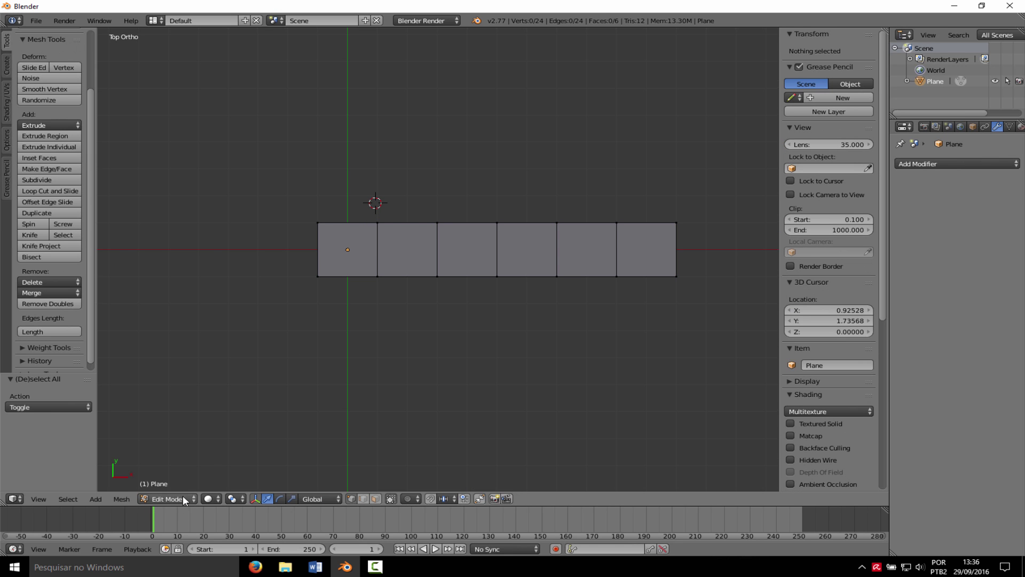
Look at the Remove Doubles operation in the mesh specials and check the object's vertex count.
key("w")
left_click(381, 294)
key("w")
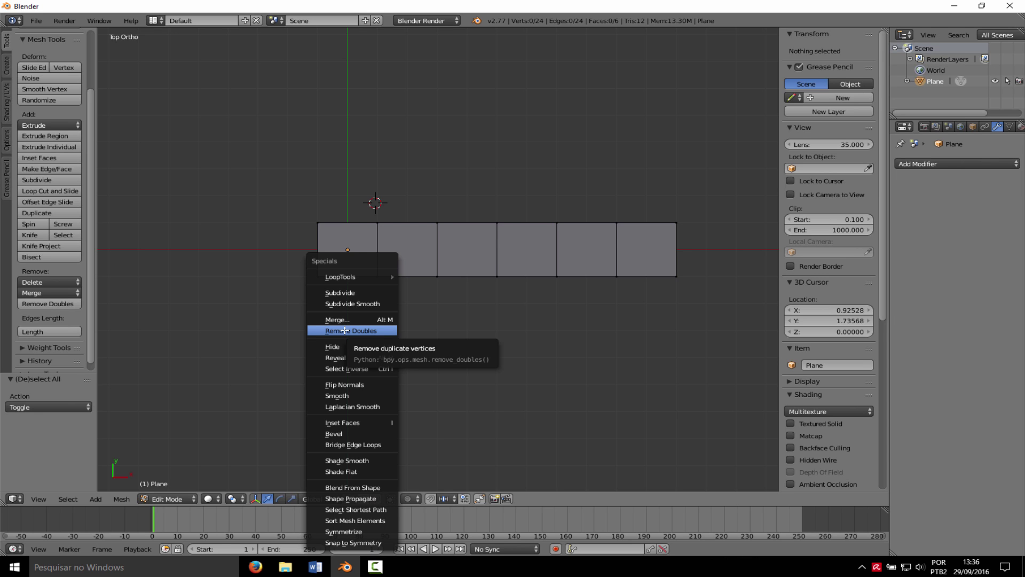
key("Tab")
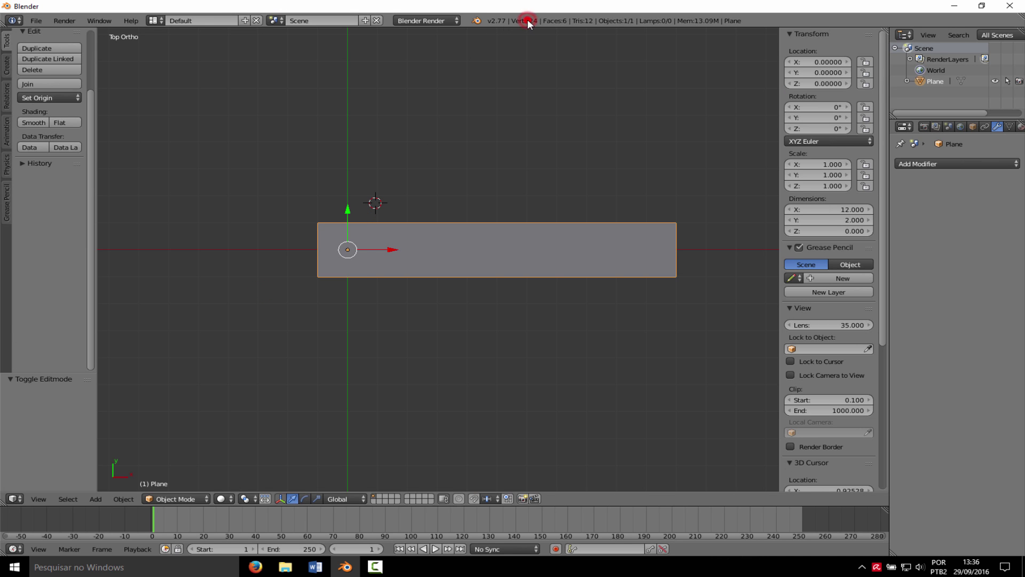
Move the two overlapping vertices at X 1, Y 1 apart, opening a gap between the first two faces.
key("Tab")
right_click(377, 223)
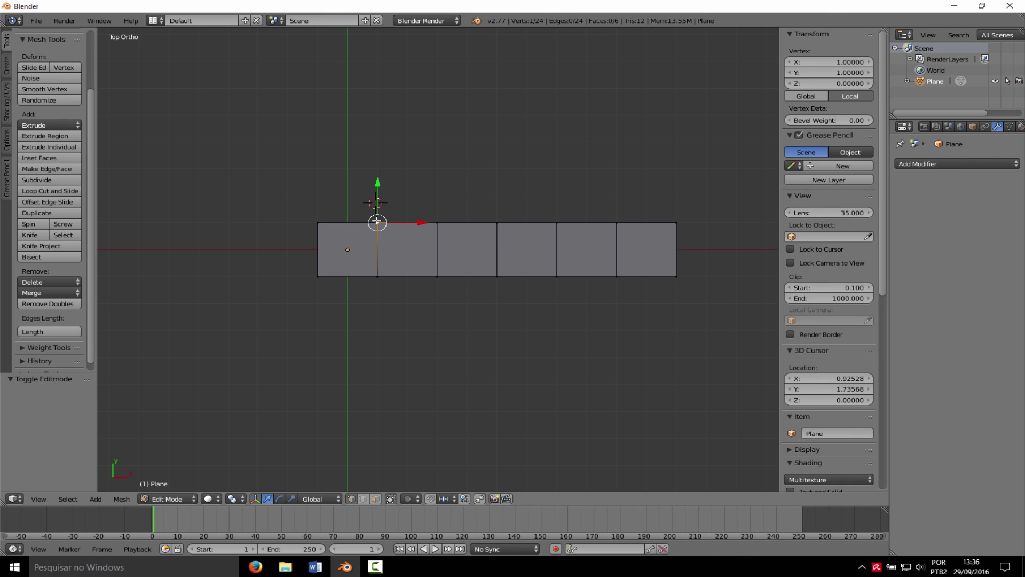
key("g")
left_click(409, 206)
right_click(370, 217)
key("g")
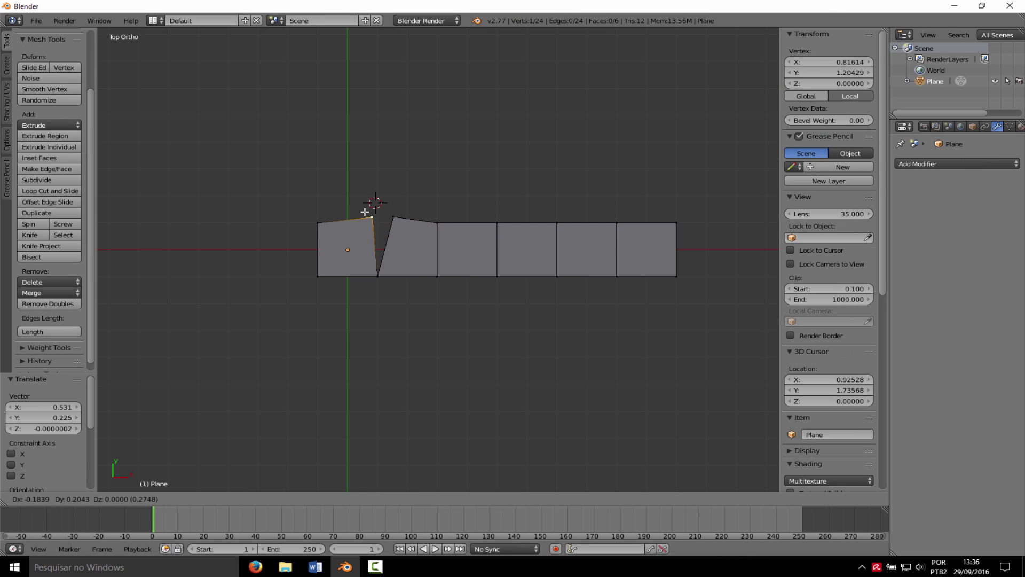
left_click(357, 208)
Move upper-edge vertices at X 3 by about 0.84, 0.7 and at X 7 by about 0.72, 0.76, plus one more beside it.
right_click(443, 222)
key("g")
left_click(483, 211)
right_click(562, 226)
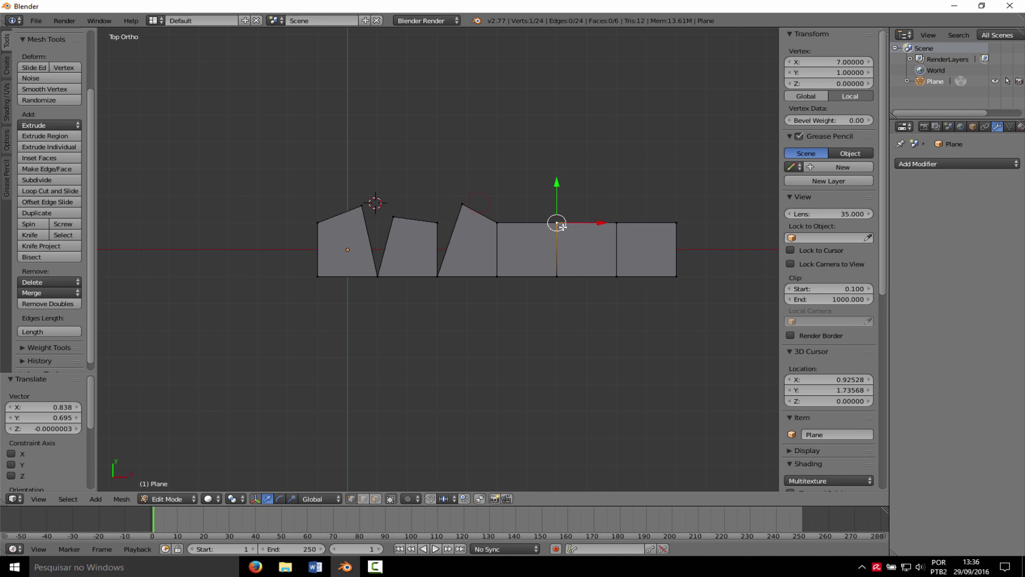
key("g")
left_click(605, 203)
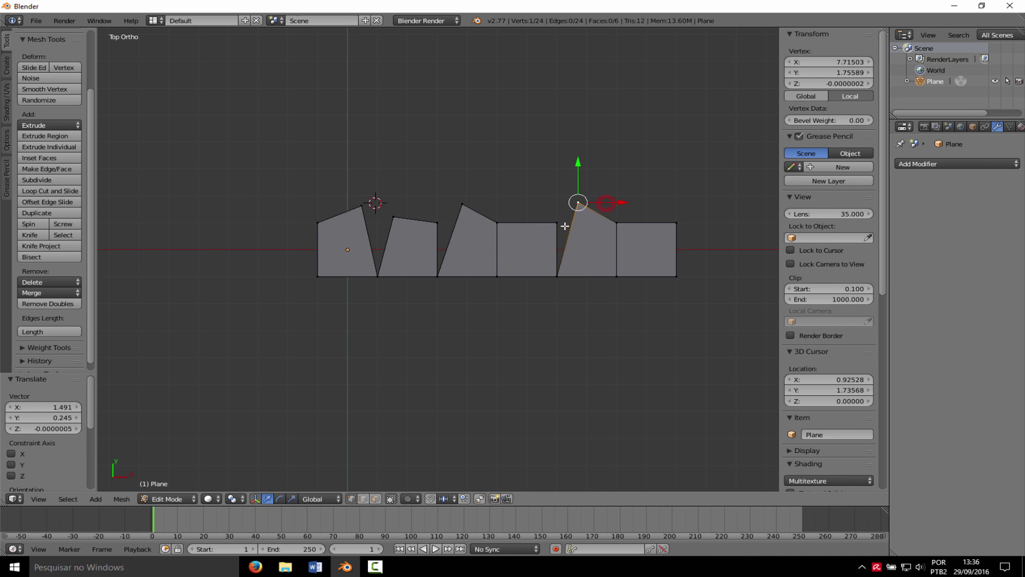
right_click(565, 225)
key("g")
left_click(522, 198)
Undo all the vertex moves on the strip, back to the selected vertex at X 1, Y 1.
key("ctrl+z")
key("ctrl+z")
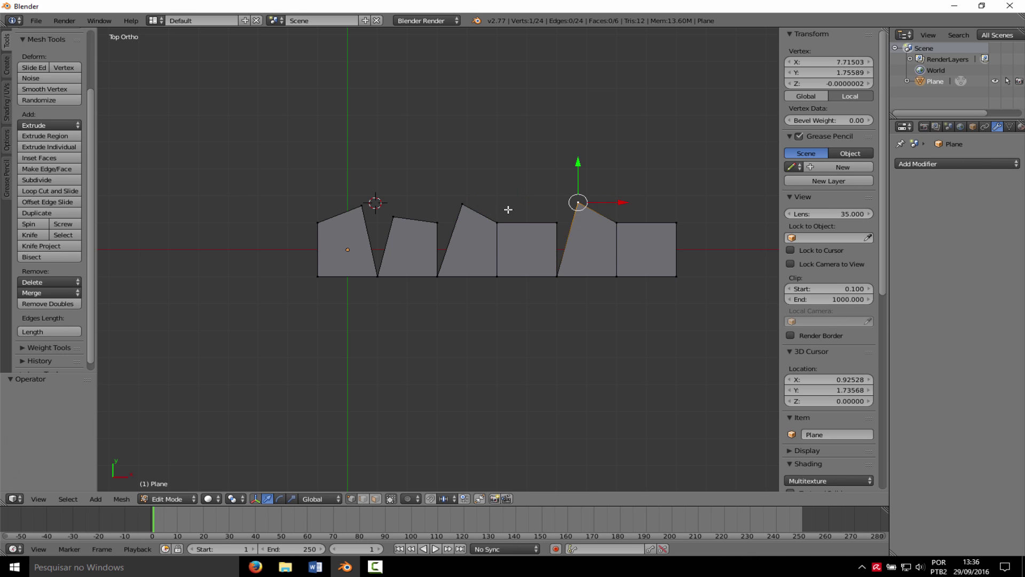
key("ctrl+z")
key("ctrl+z")
key("ctrl+z")
key("ctrl+z")
key("ctrl+z")
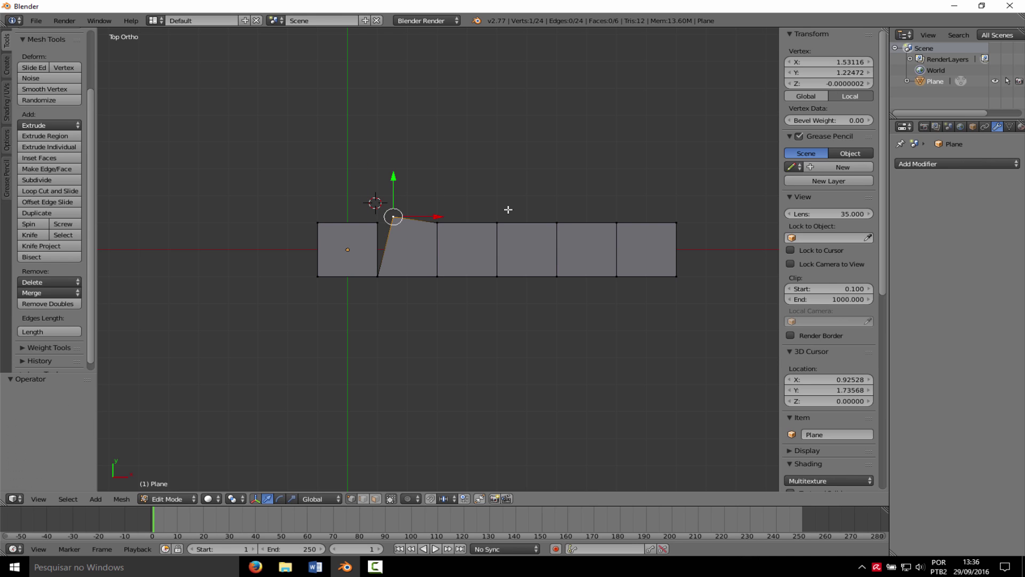
key("ctrl+z")
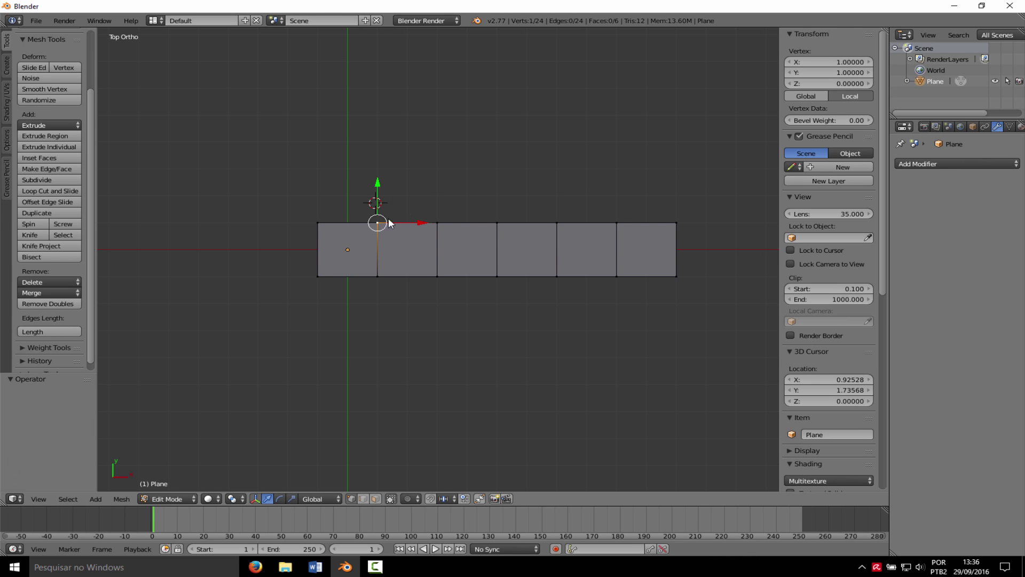
key("ctrl+z")
key("ctrl+shift+z")
Select all of the strip's vertices and run Remove Doubles on them.
key("w")
key("Escape")
key("a")
key("a")
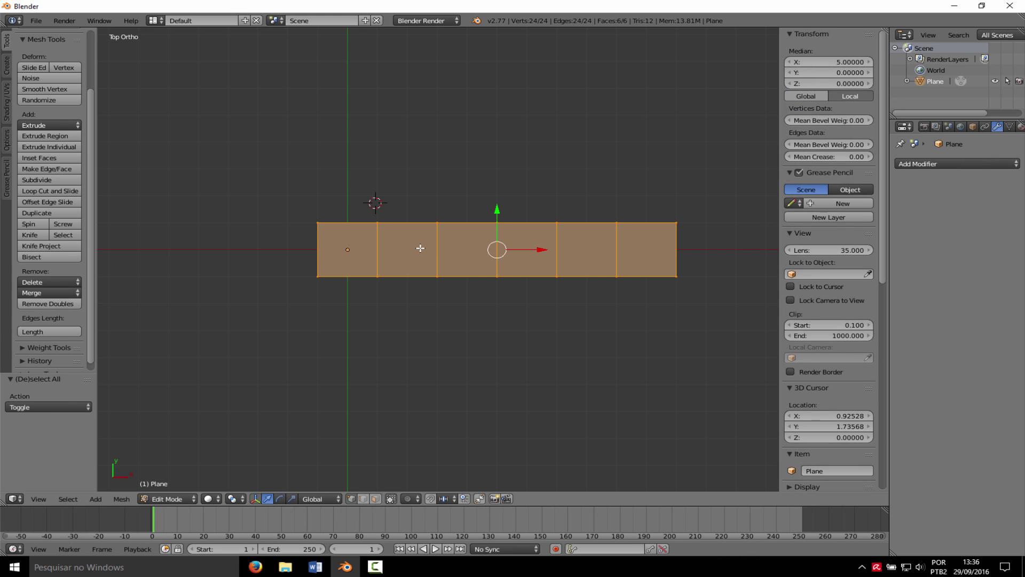
key("w")
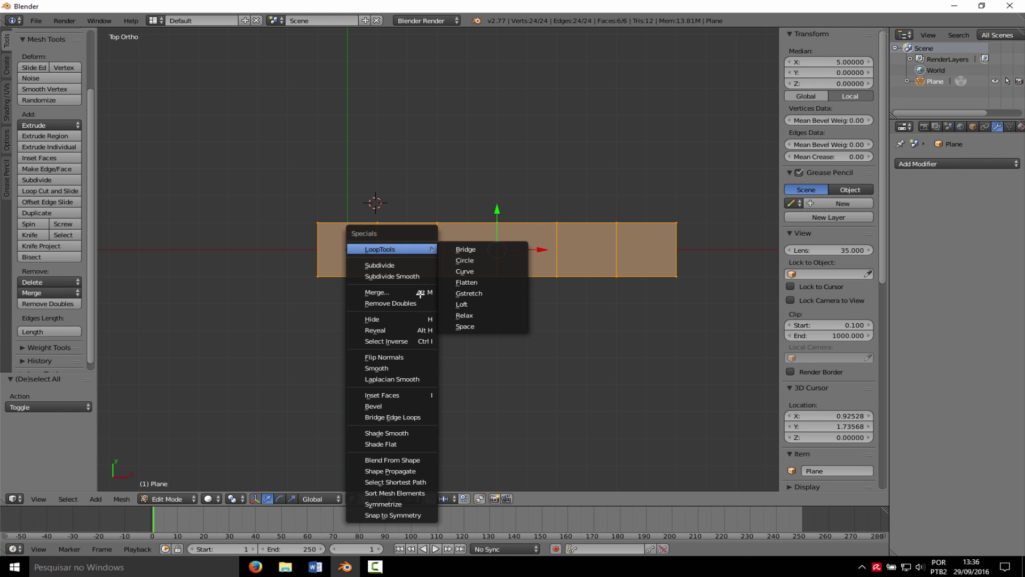
left_click(386, 303)
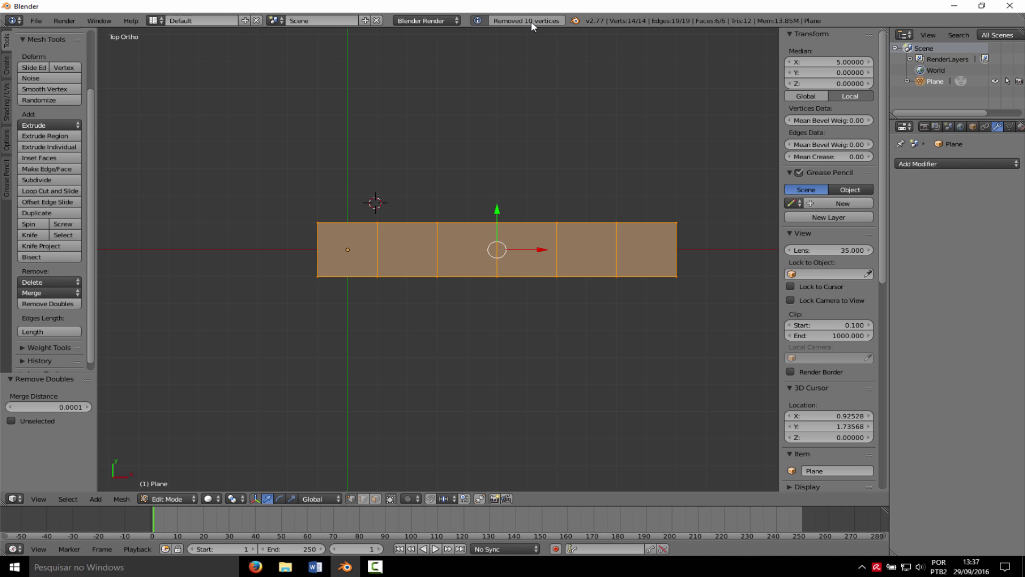
Test the merge by moving the vertex at X 1, Y 1, and undo the move.
right_click(377, 223)
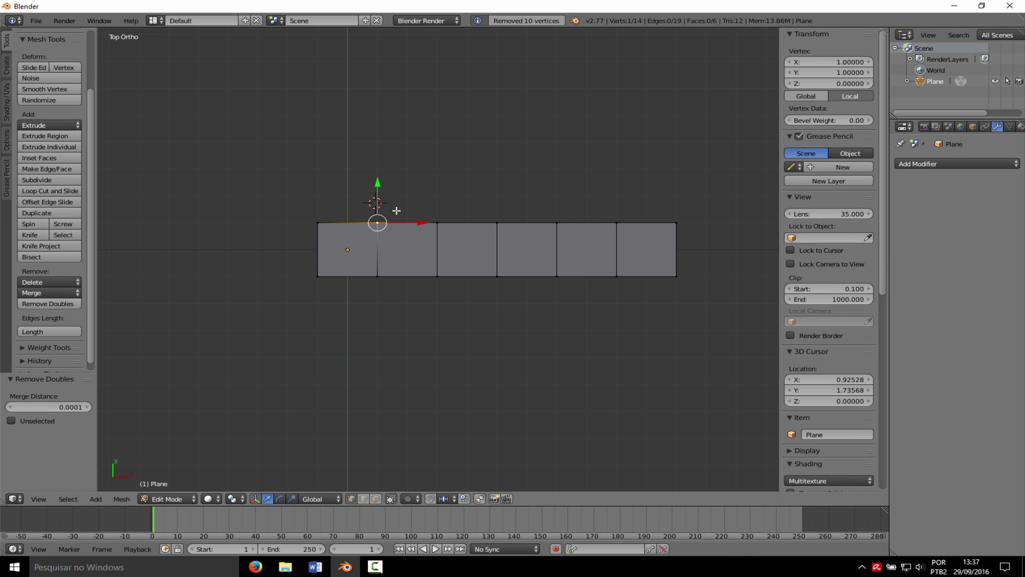
key("g")
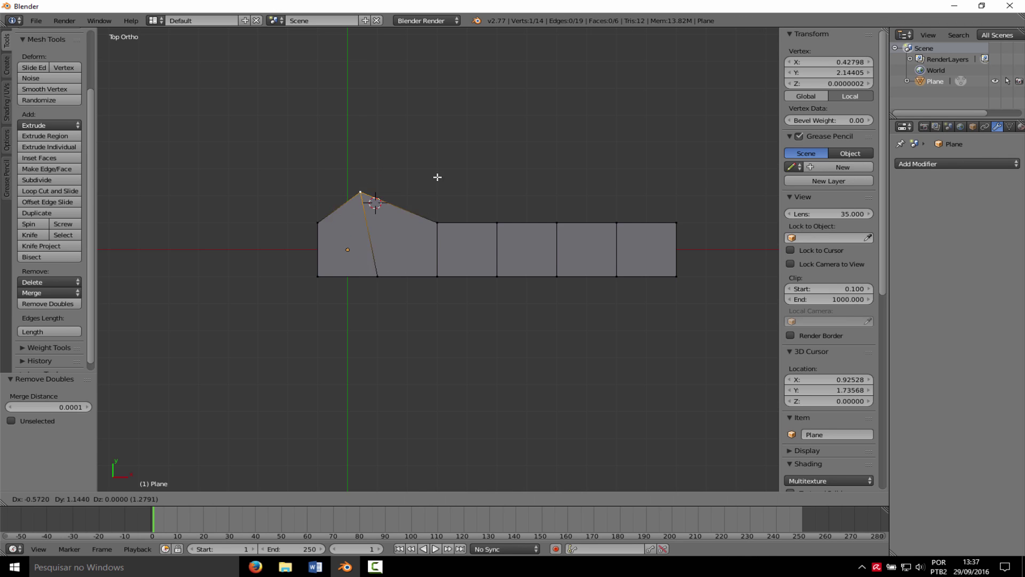
left_click(397, 218)
key("ctrl+z")
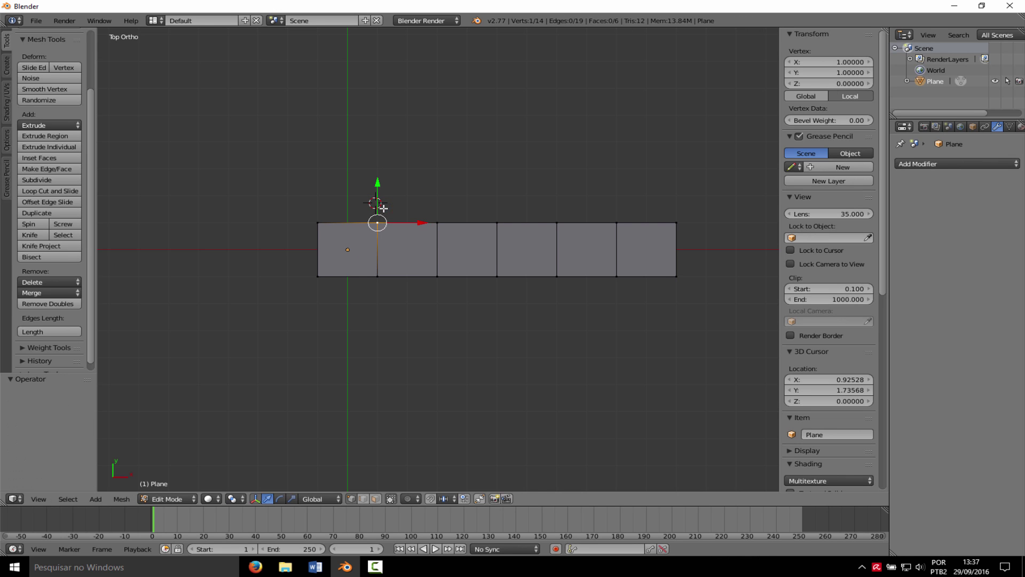
Deselect all of the plane's vertices in Edit Mode and add two material slots to the object.
key("Tab")
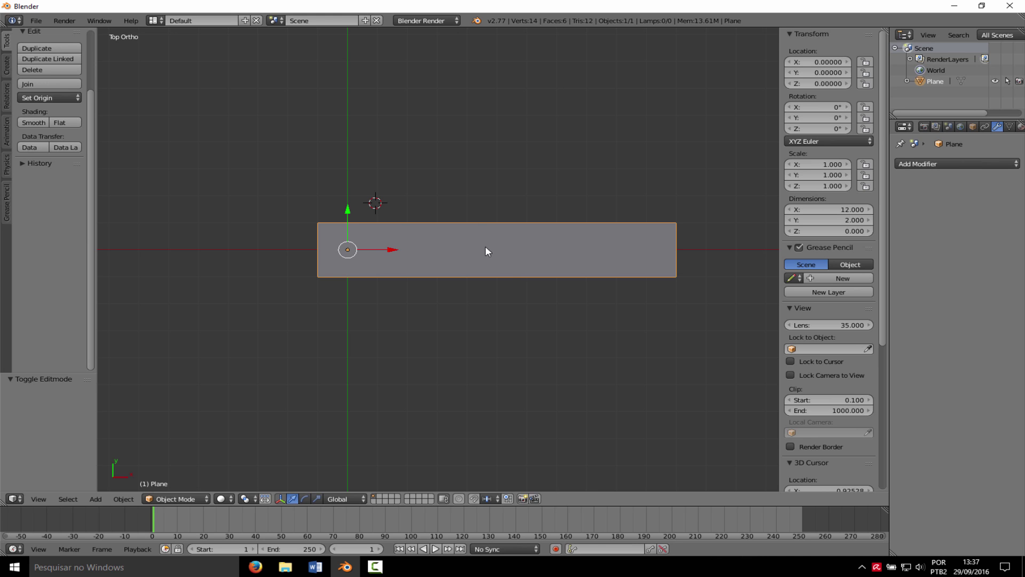
scroll(435, 177, "down", 1)
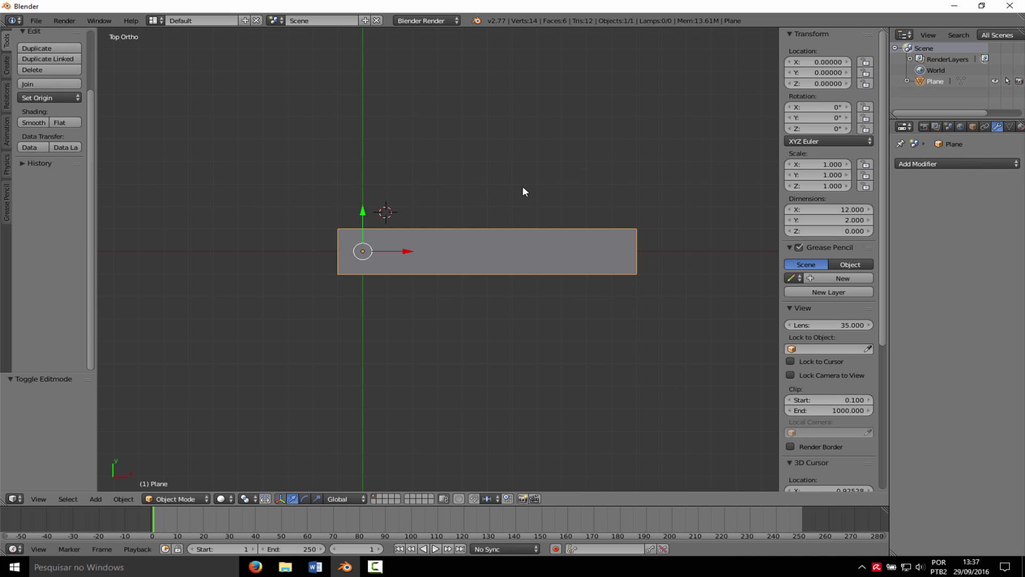
key("Tab")
key("a")
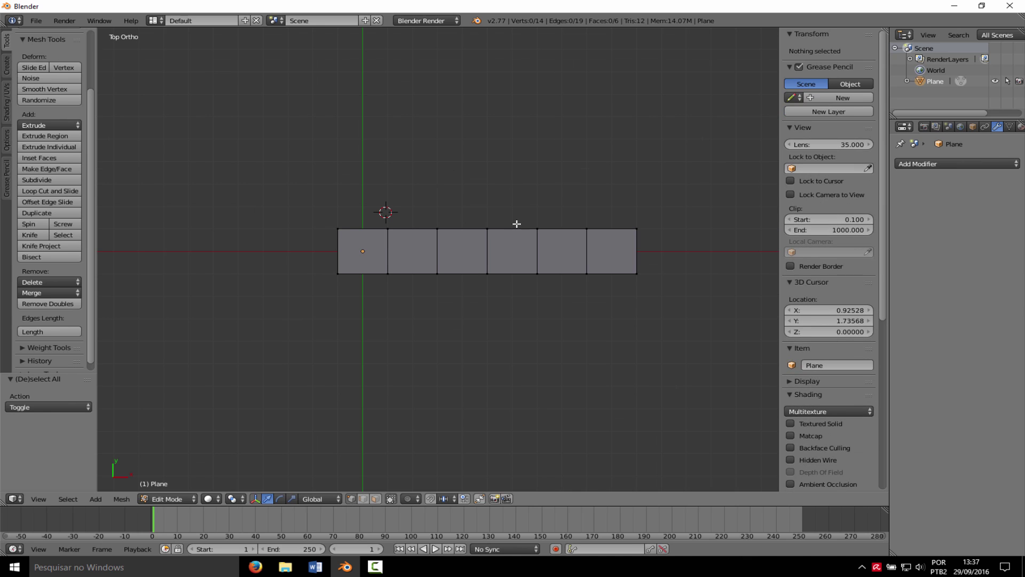
left_click(1020, 127)
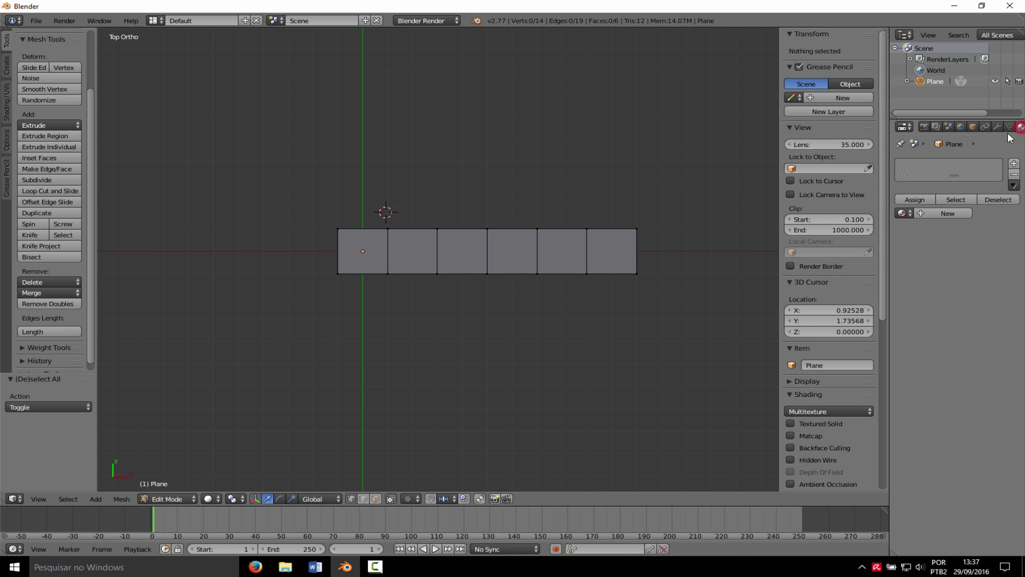
left_click(1014, 163)
left_click(1014, 162)
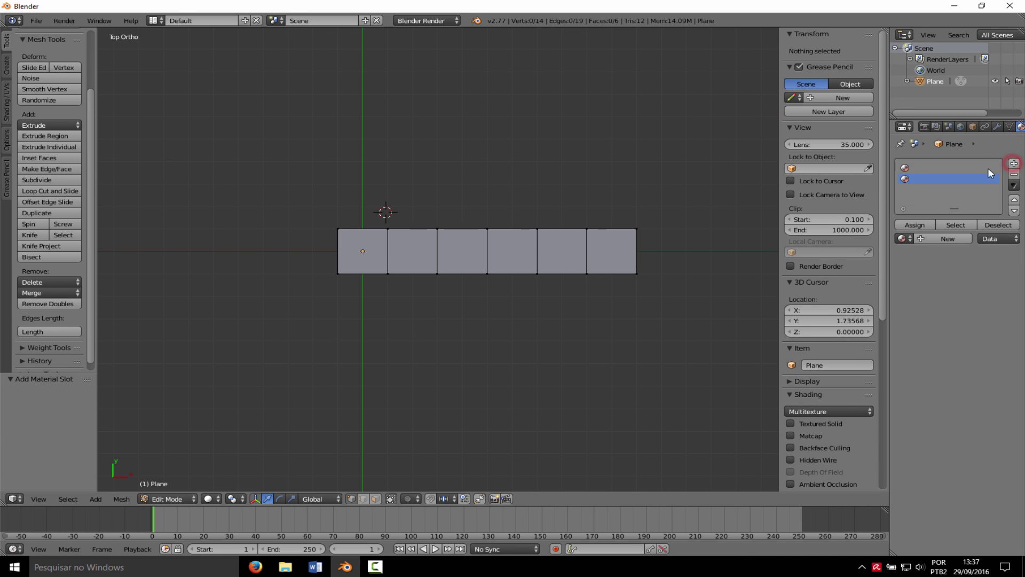
Create a material in the first slot and name it mat_silver.
left_click(933, 238)
double_click(918, 166)
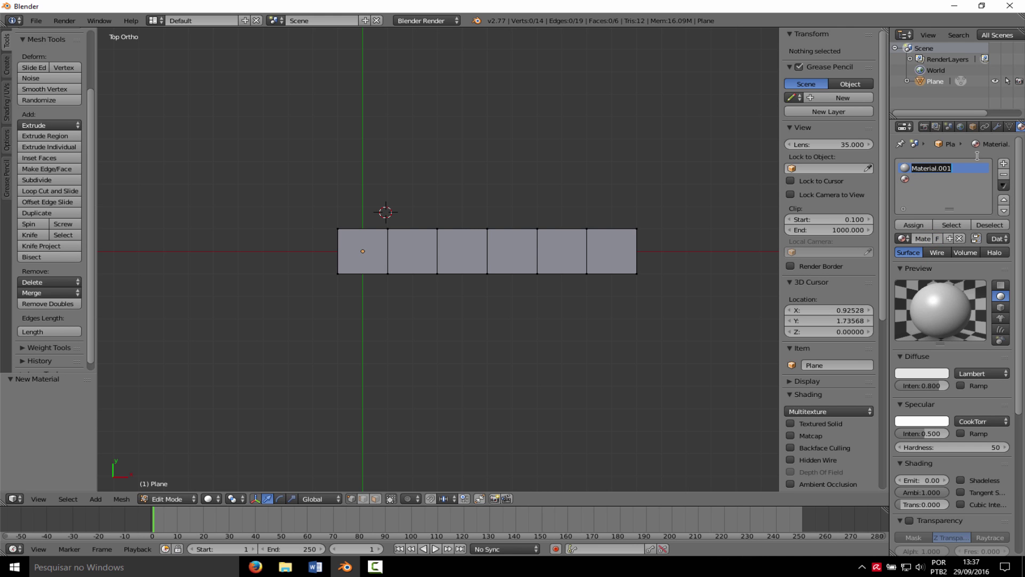
type("ma")
type("silver")
key("Return")
Create a material in the second slot and name it mat_wall.
left_click(918, 180)
left_click(935, 238)
left_click(926, 170)
double_click(925, 179)
type("mat_wall")
key("Return")
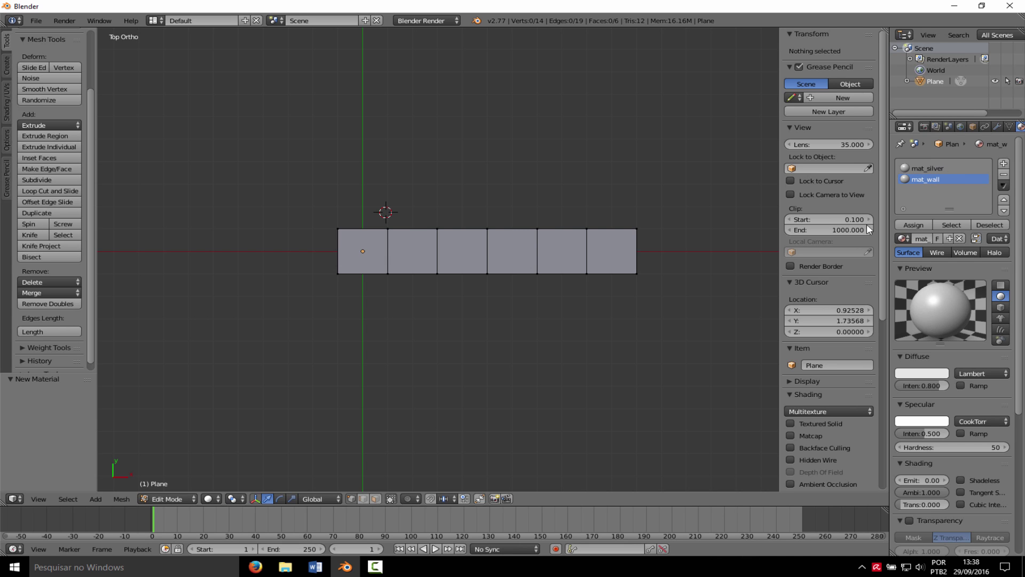
Switch to Firefox, look at the textures.com and TinyPNG home pages, and return to Blender.
middle_click_drag(320, 275, 325, 260)
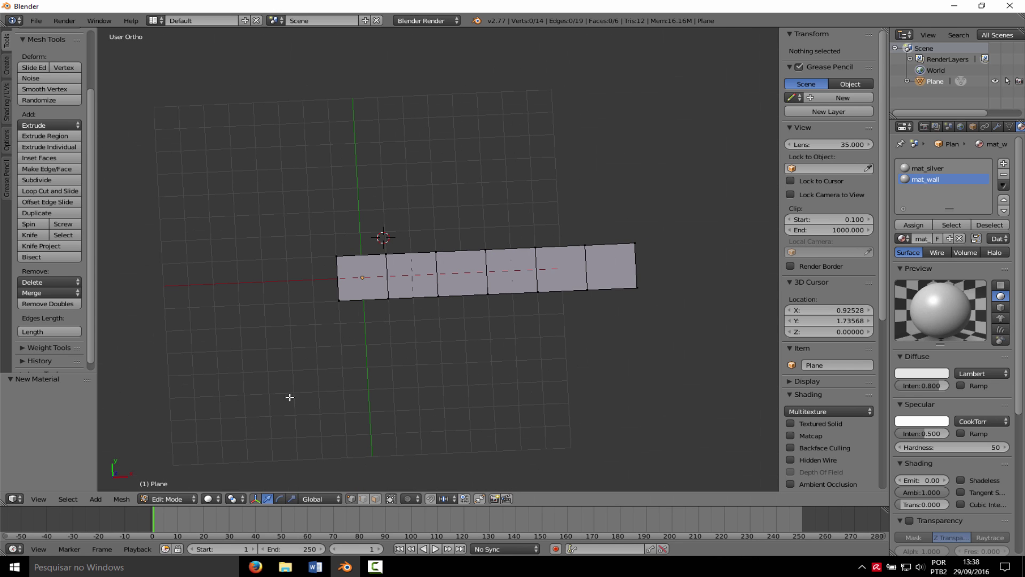
left_click(255, 567)
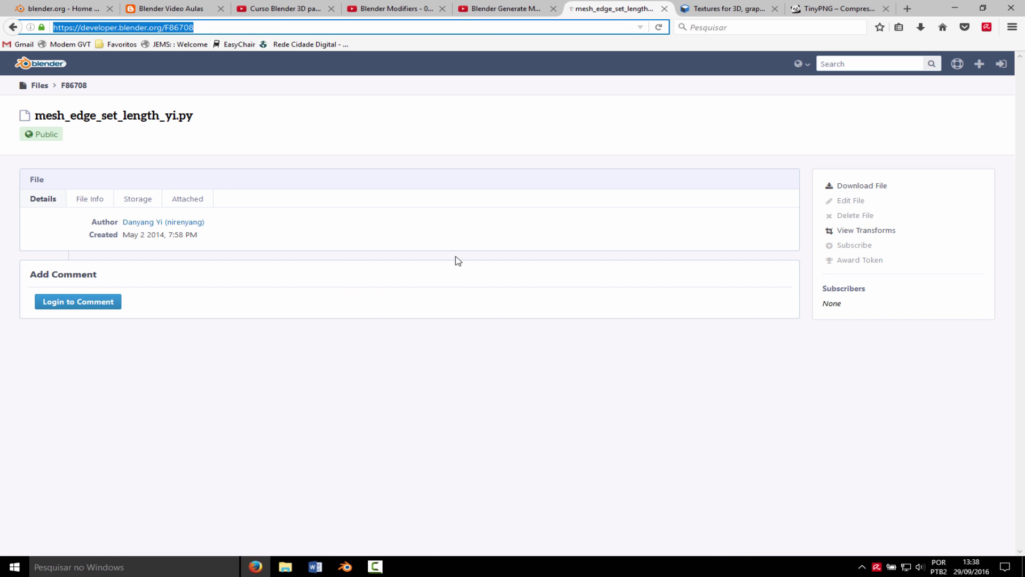
left_click(712, 9)
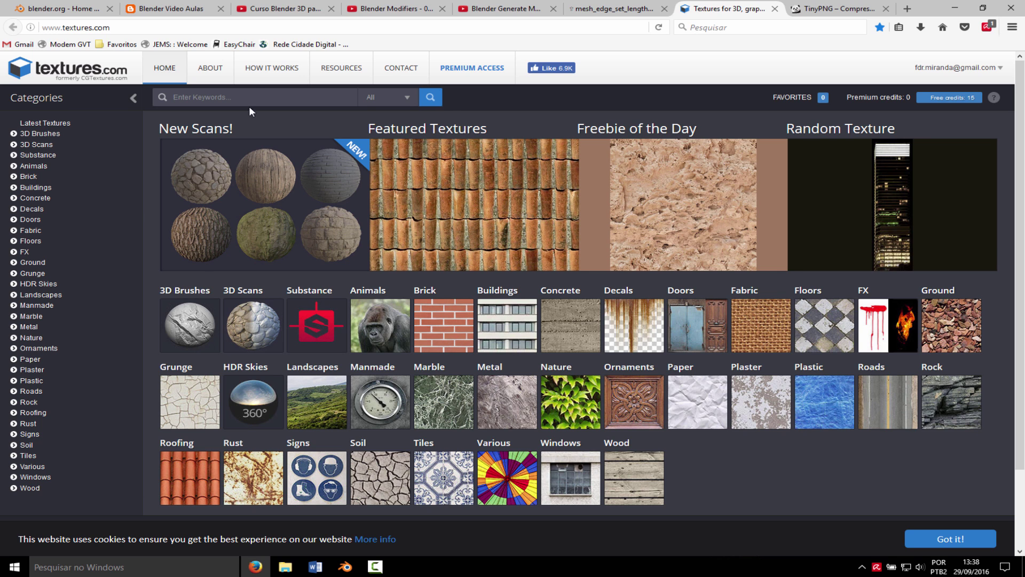
left_click(833, 9)
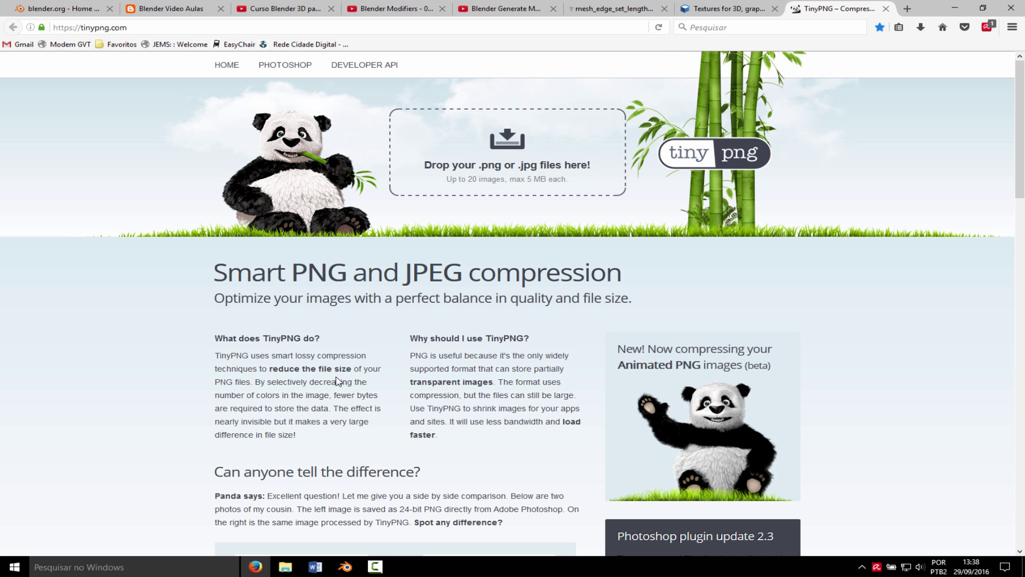
left_click(345, 566)
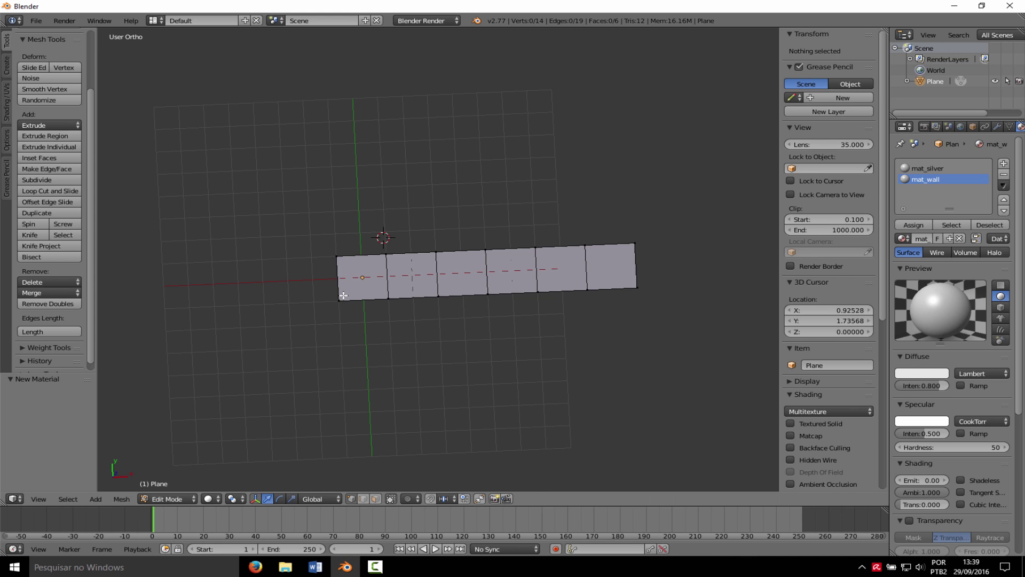
key("Tab")
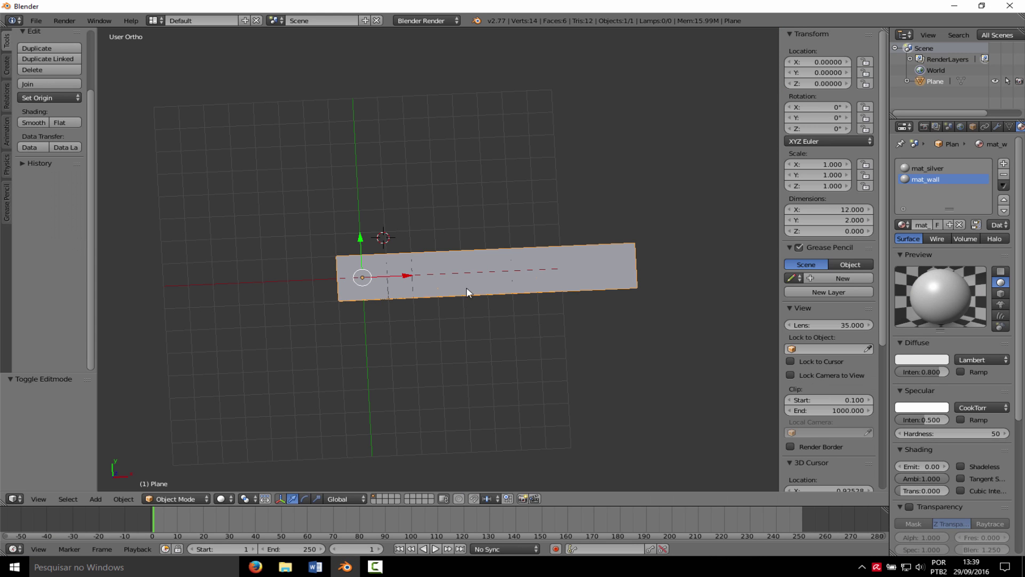
key("Tab")
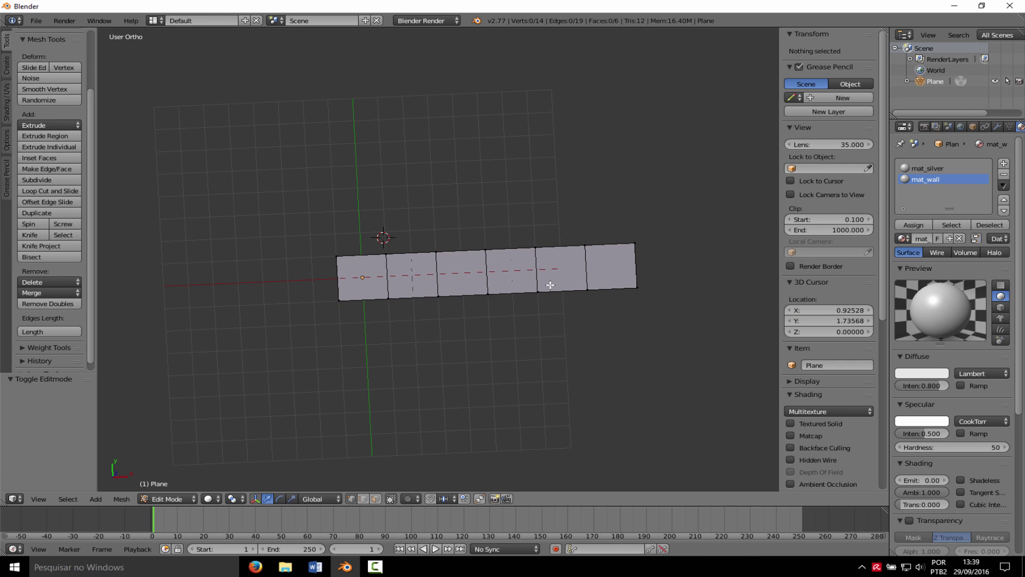
middle_click_drag(464, 268, 403, 236)
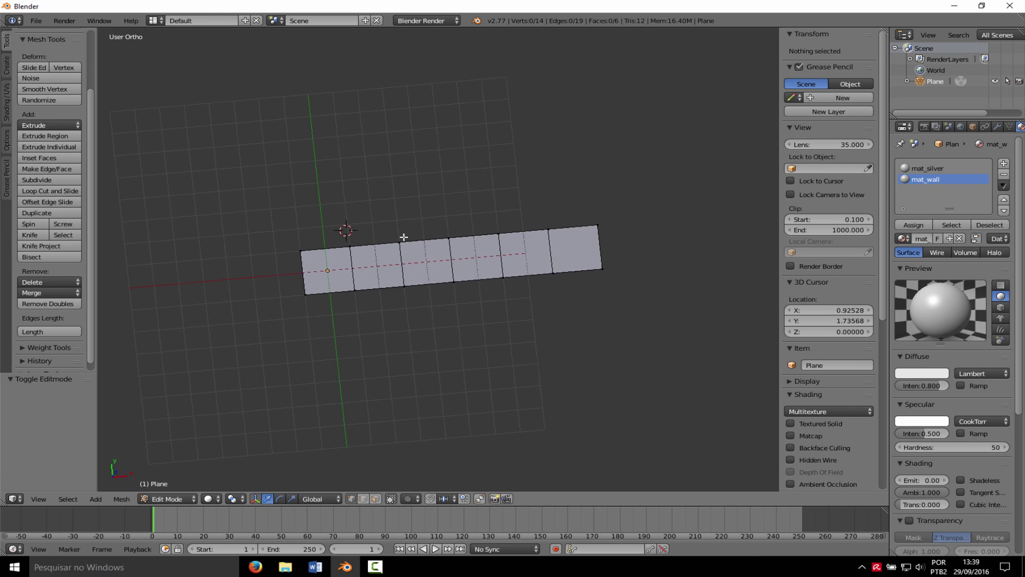
scroll(421, 291, "up", 6)
scroll(423, 291, "down", 2)
scroll(423, 291, "down", 2)
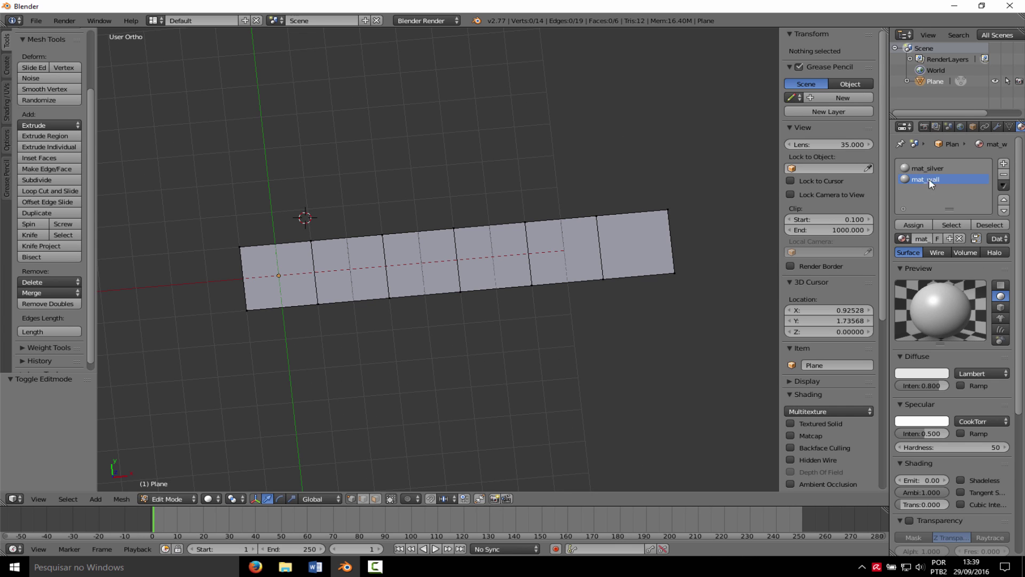
middle_click_drag(414, 183, 418, 199)
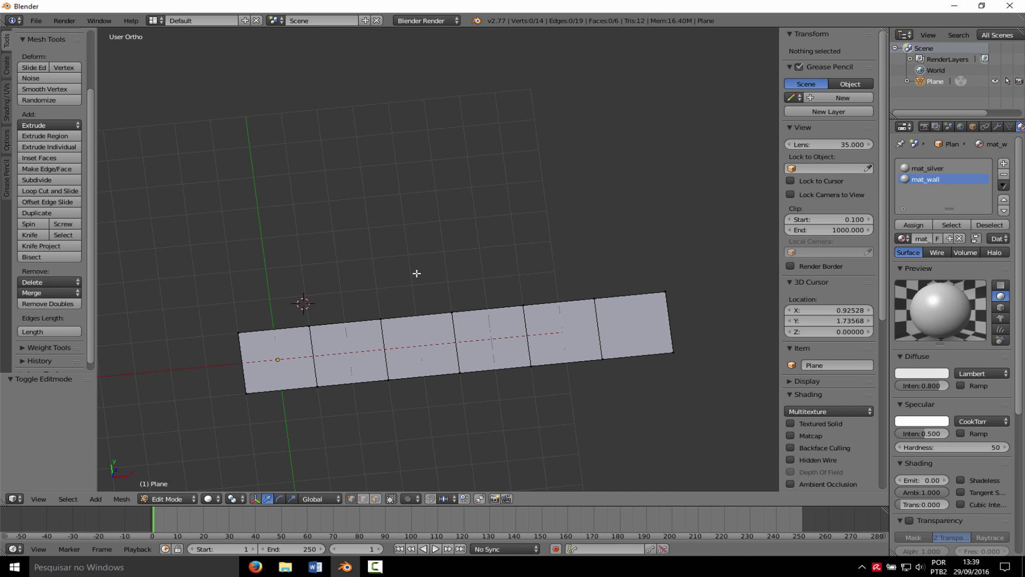
middle_click_drag(383, 297, 407, 213, "shift")
key("Tab")
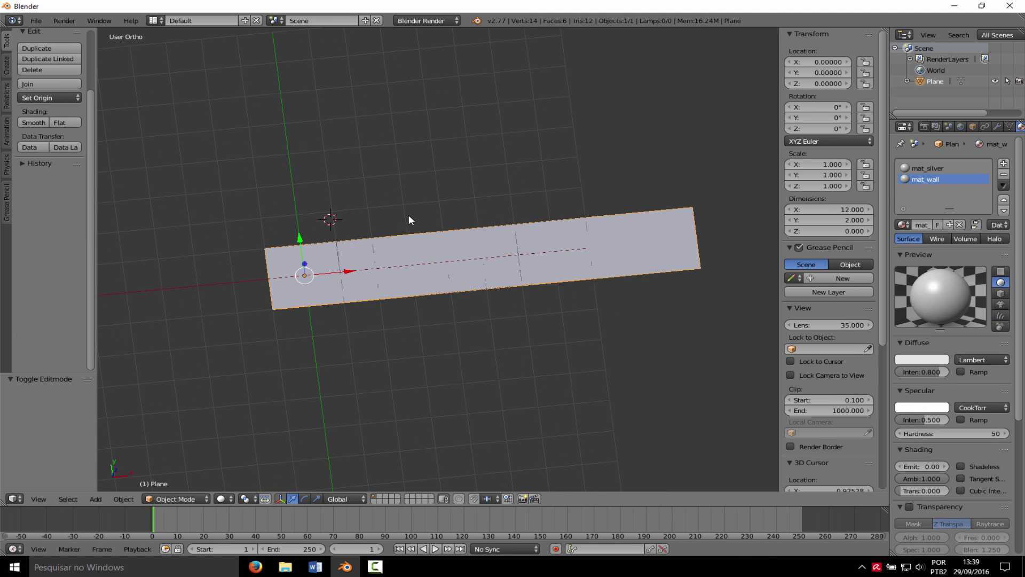
key("Tab")
In face select mode, extrude the strip's second face upward by about 5.92 and its fourth face by about 8.42.
scroll(382, 328, "down", 2)
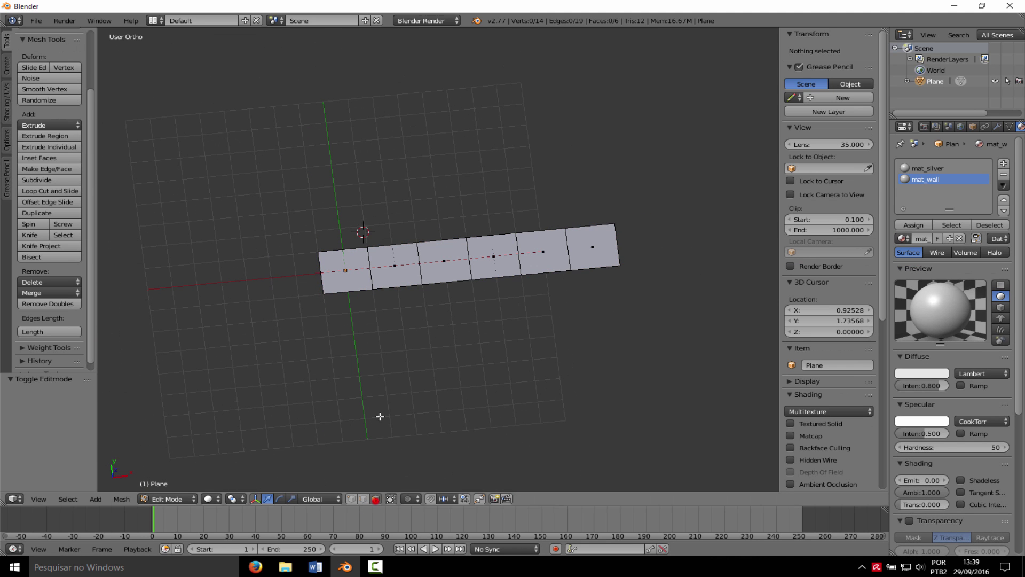
right_click(395, 265)
key("e")
left_click(459, 238)
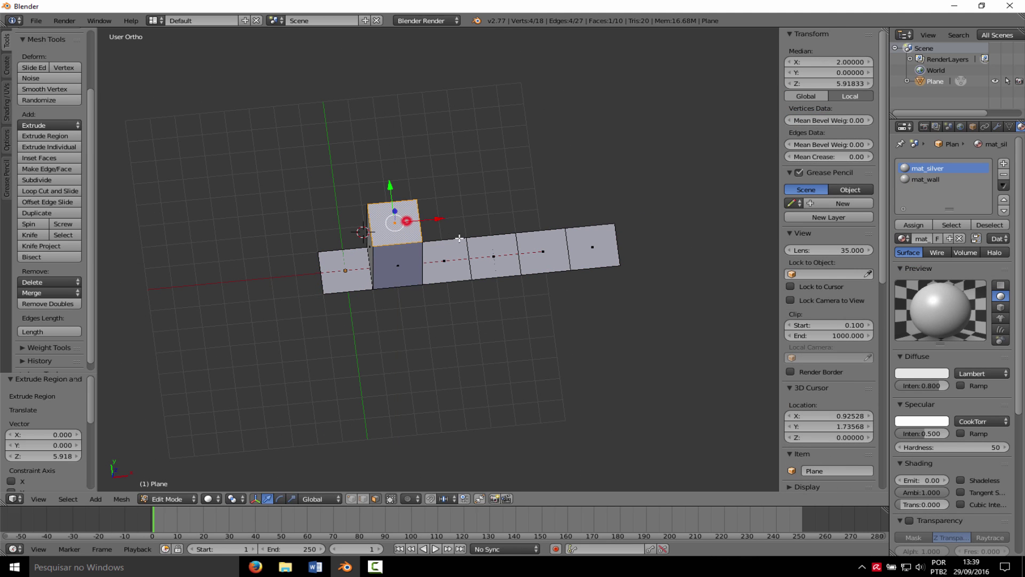
right_click(517, 241)
key("e")
left_click(431, 233)
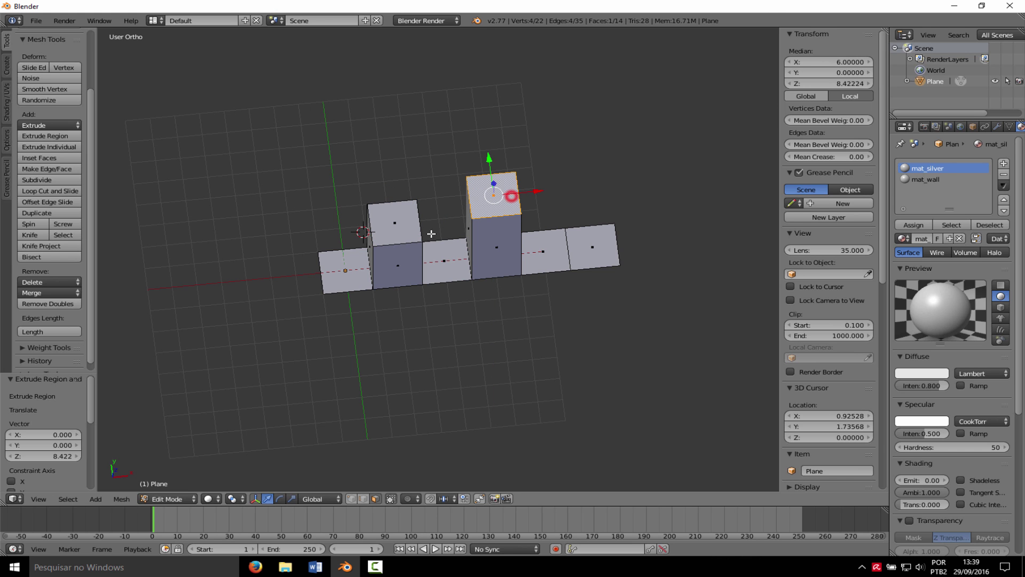
key("ctrl+s")
left_click(403, 240)
key("Escape")
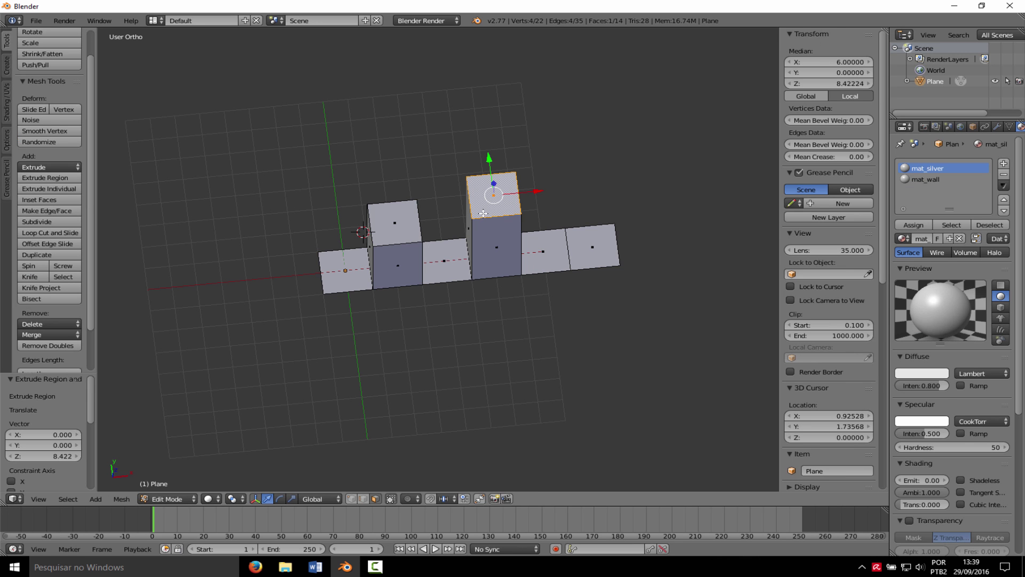
In Object Mode, open the FBX export settings, toggle Selected Objects and cancel the export.
key("Tab")
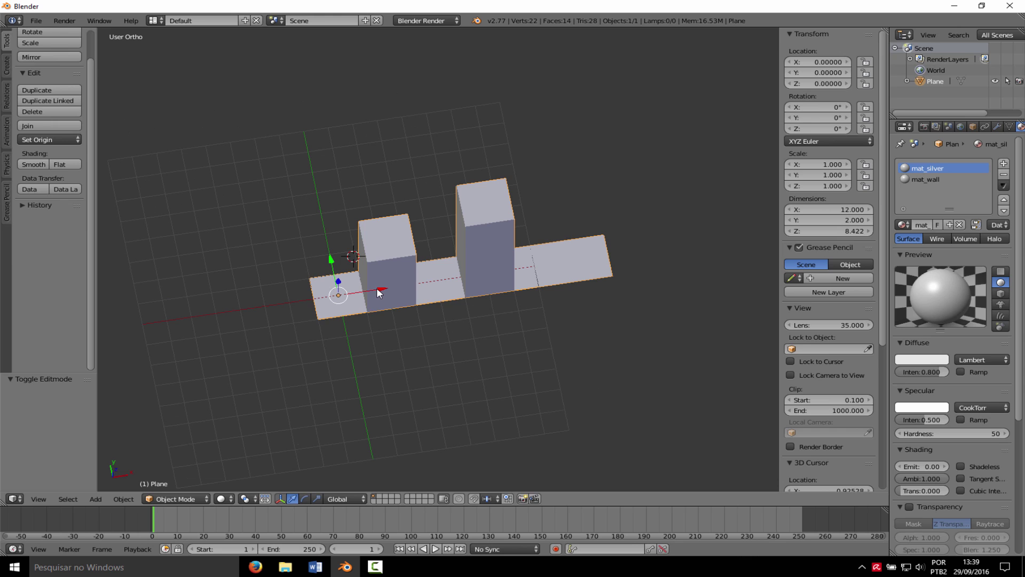
left_click(36, 21)
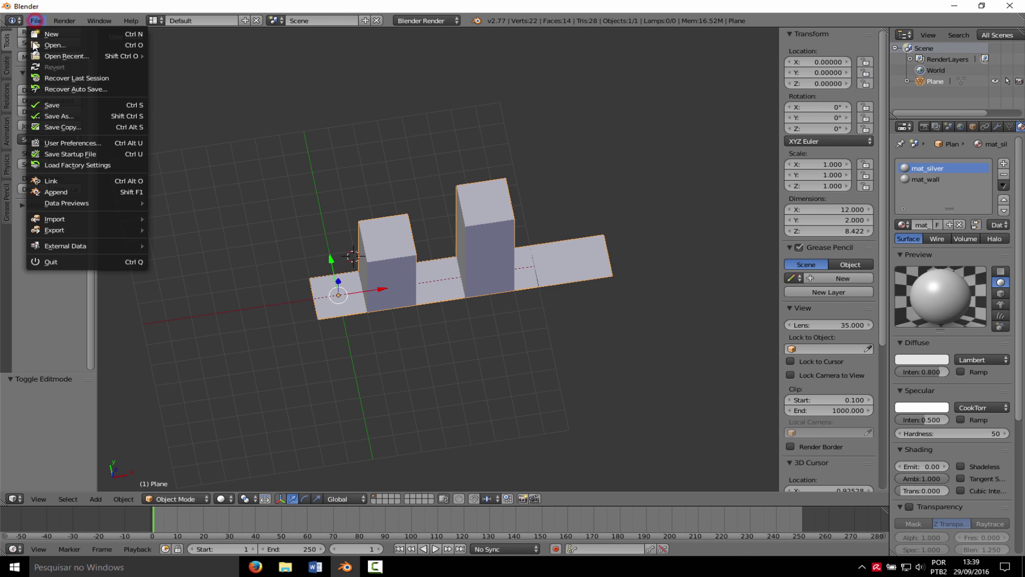
mouse_move(56, 230)
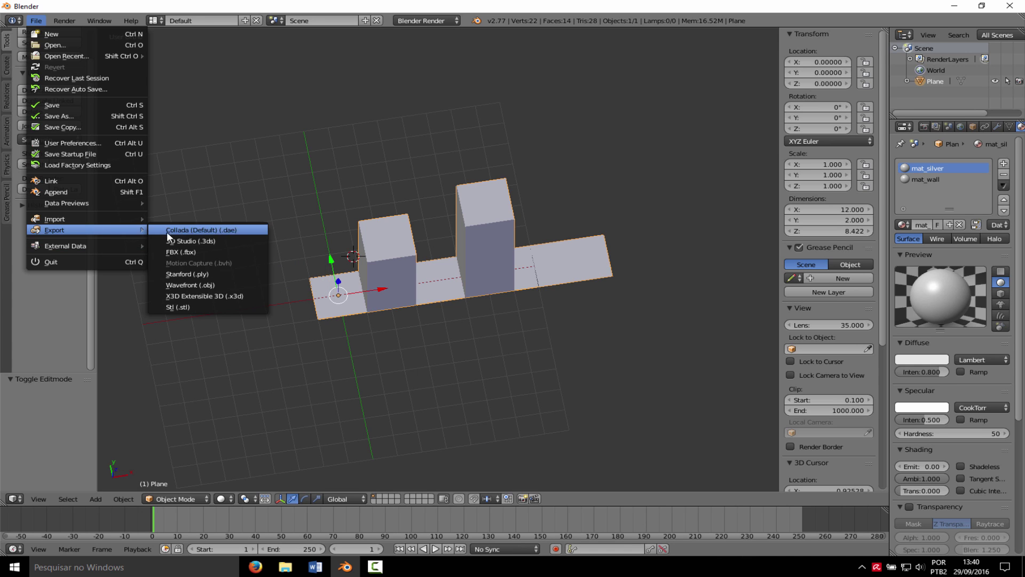
left_click(178, 253)
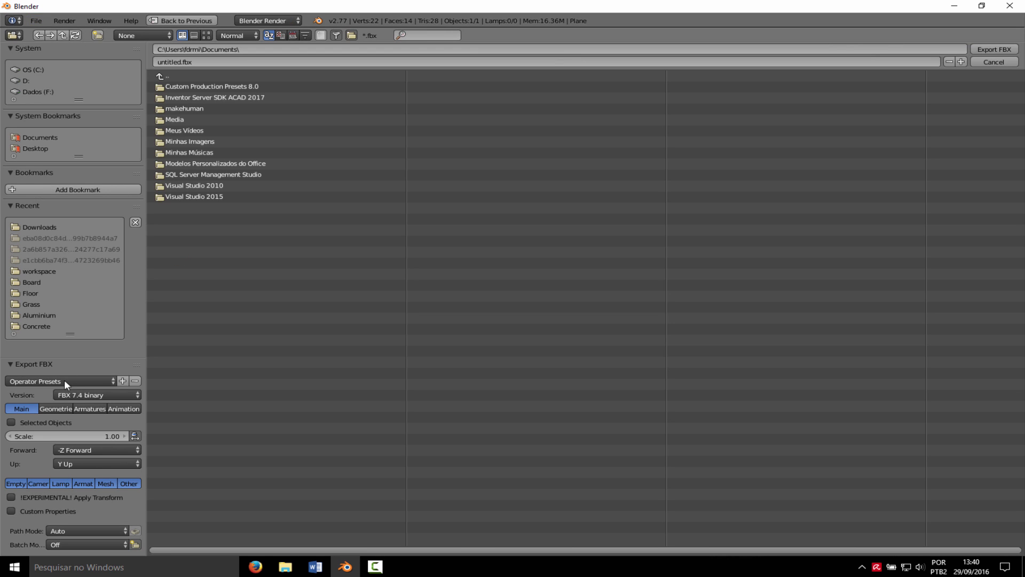
left_click(10, 422)
left_click(993, 63)
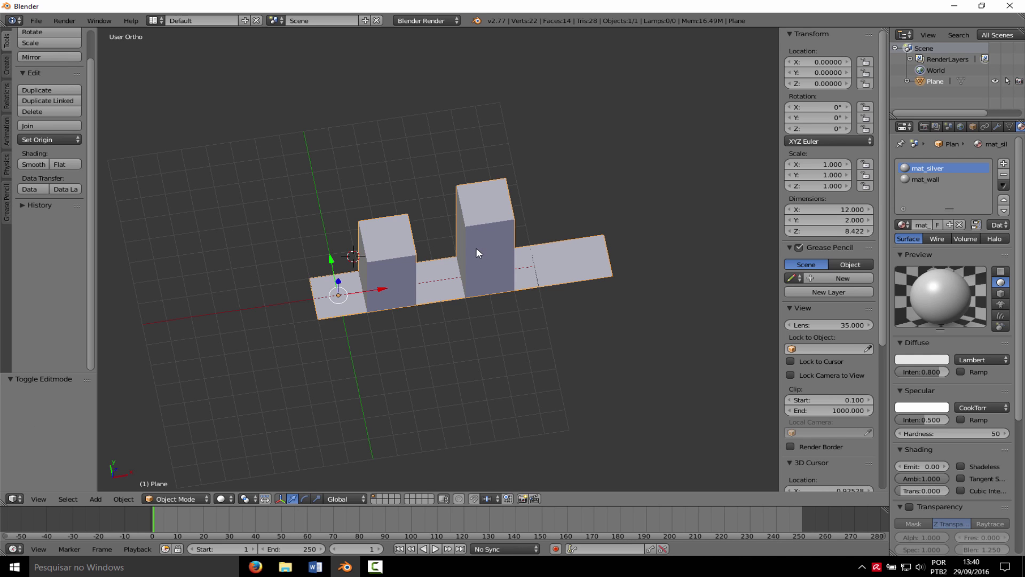
Clear the selection and select the plane object with the two extruded blocks.
key("a")
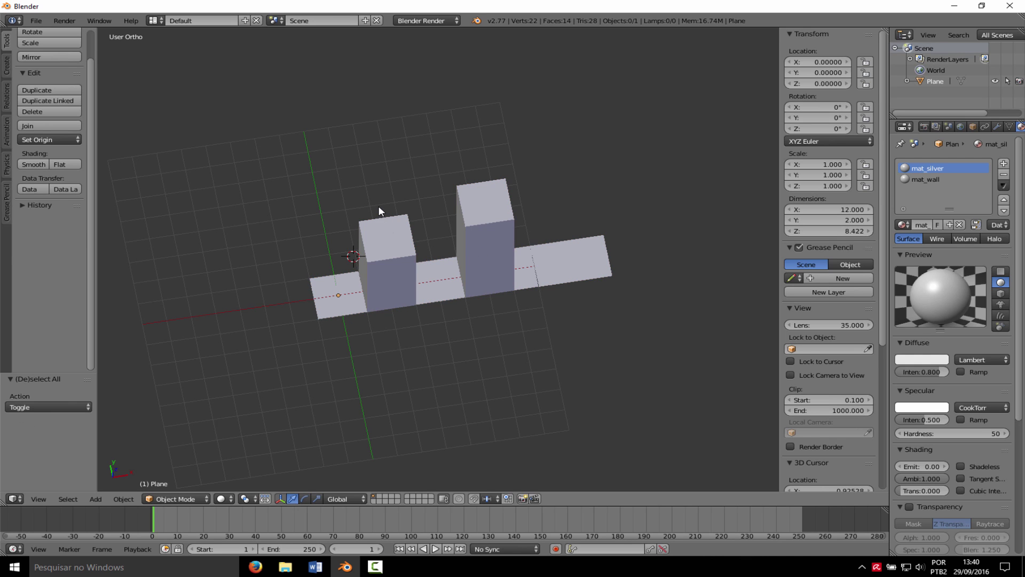
right_click(379, 248)
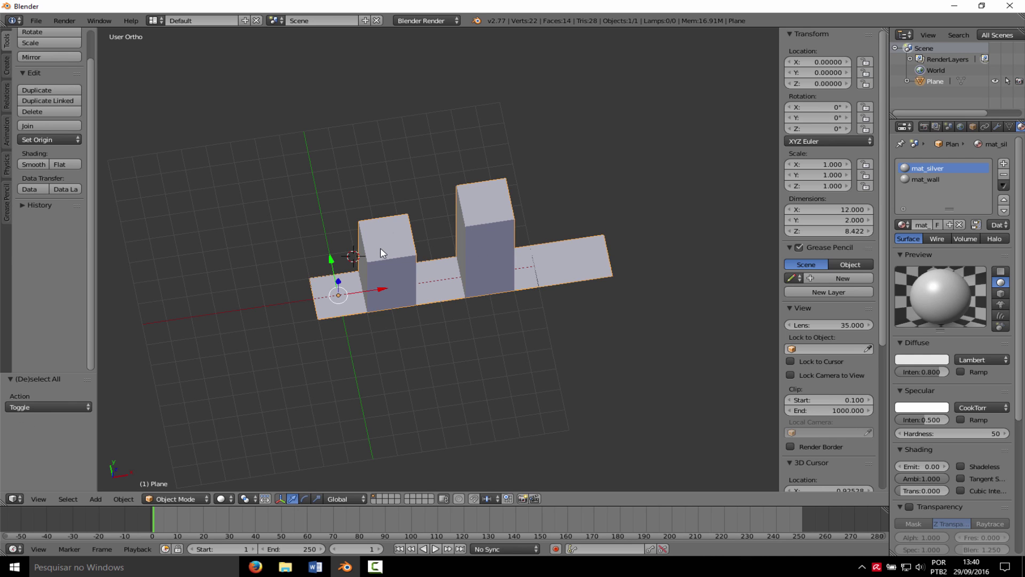
Duplicate the plane object with the two blocks and move the copy to about X -2.90, Y 6.00.
key("shift+d")
key("Escape")
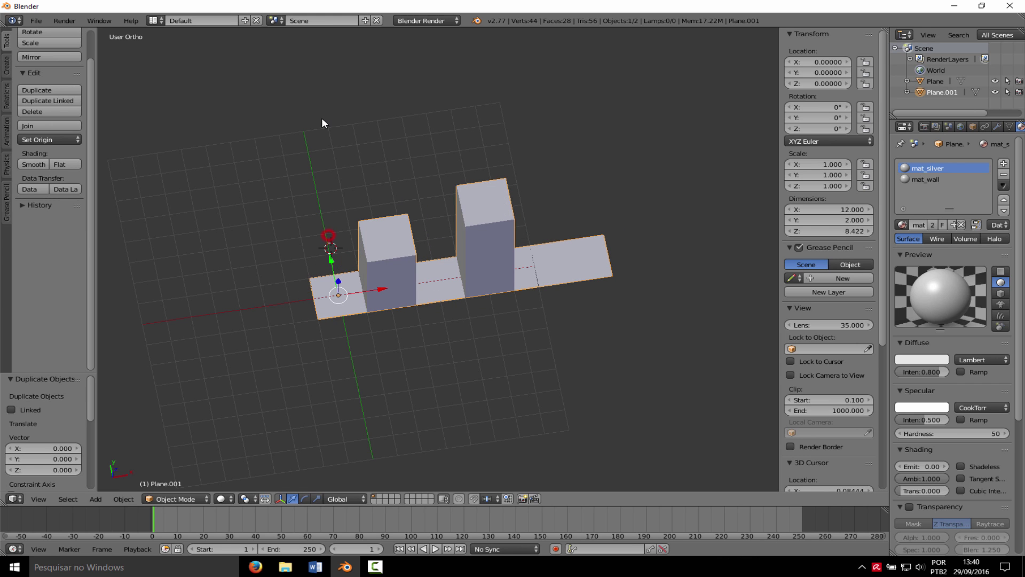
left_click_drag(331, 259, 316, 131)
left_click_drag(356, 165, 286, 175)
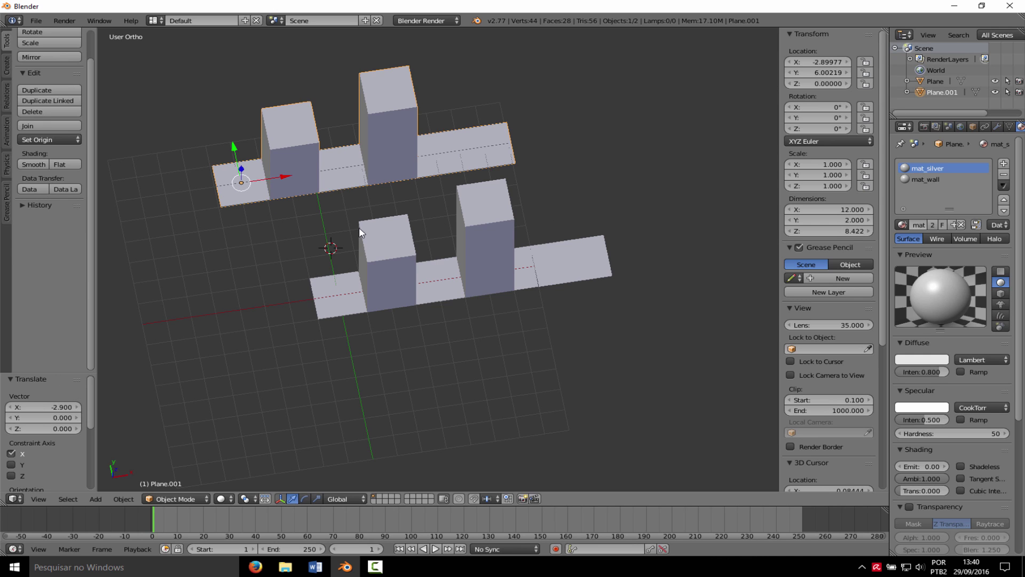
Duplicate the moved copy and place the new one on the other side of the original, at about X -3.62, Y -5.09.
key("shift+d")
right_click(312, 230)
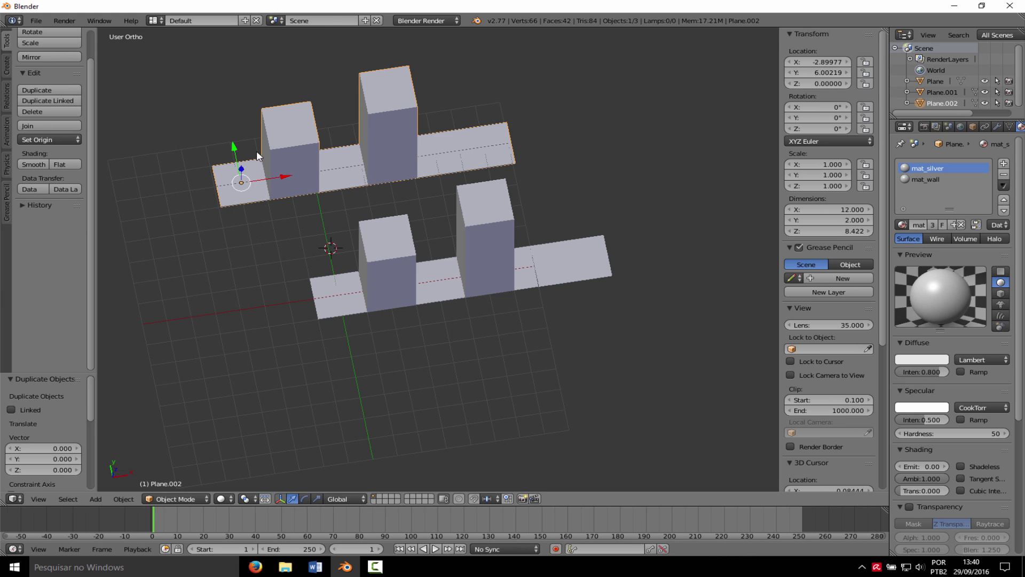
left_click_drag(229, 149, 314, 407)
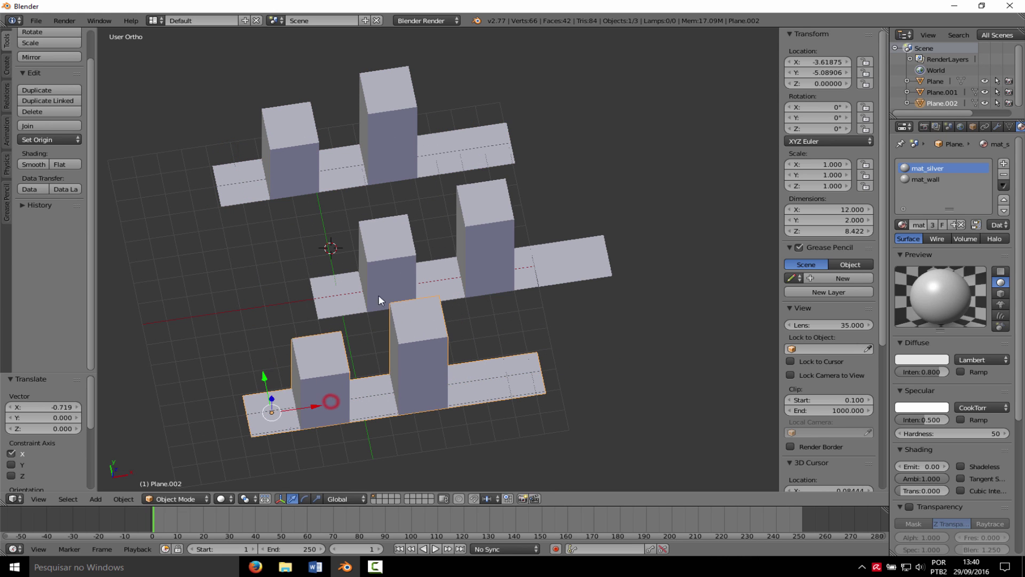
Select only the first duplicate behind the original, open the FBX export settings, enable Selected Objects and cancel the export.
right_click(397, 258)
right_click(309, 156)
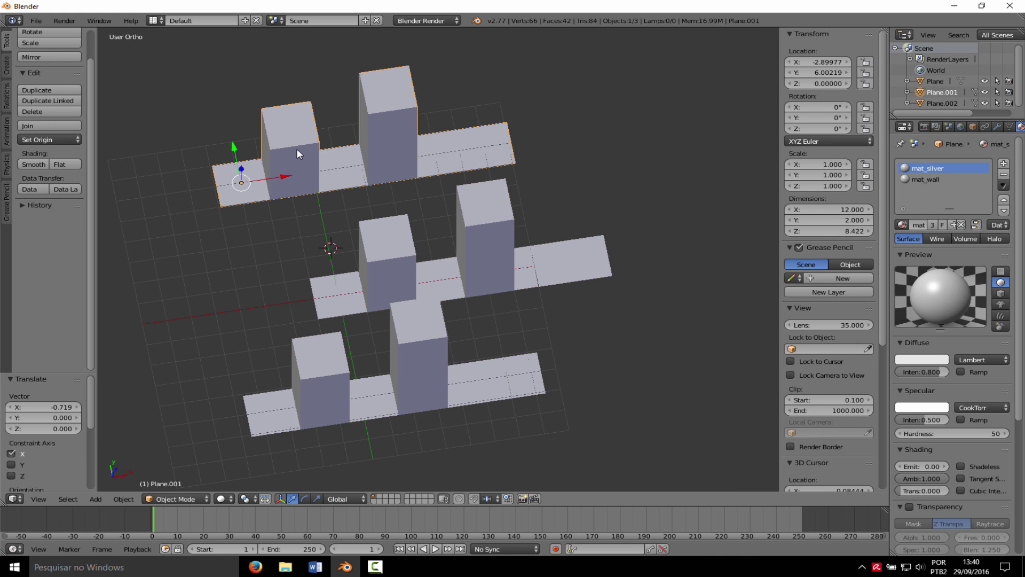
left_click(30, 19)
mouse_move(77, 229)
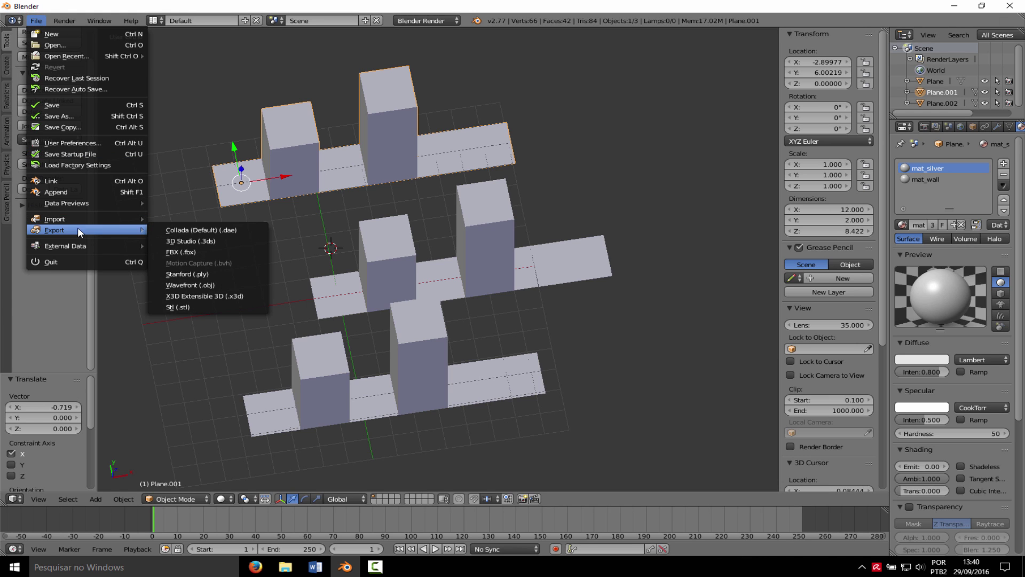
left_click(179, 252)
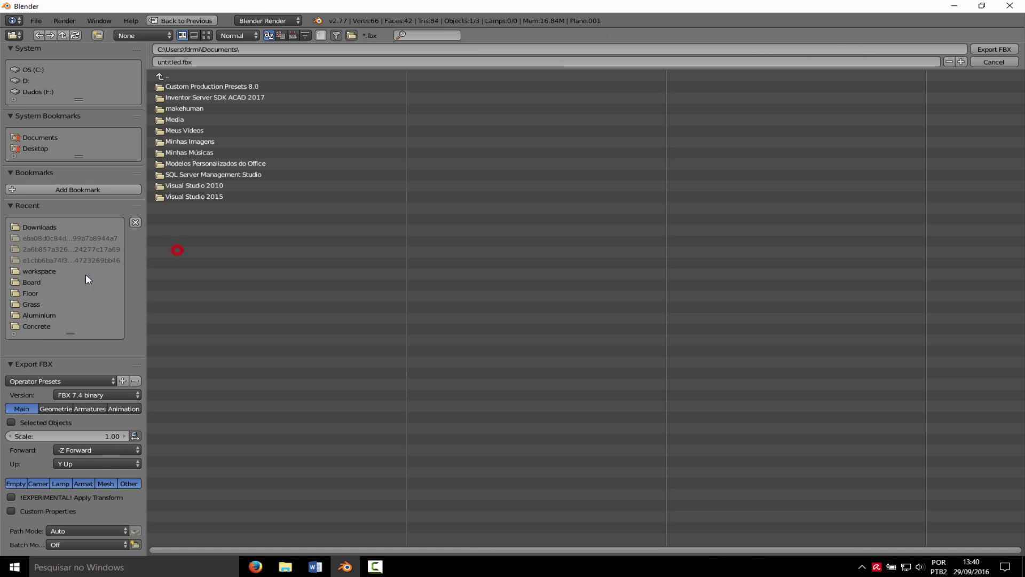
left_click(9, 423)
left_click(992, 63)
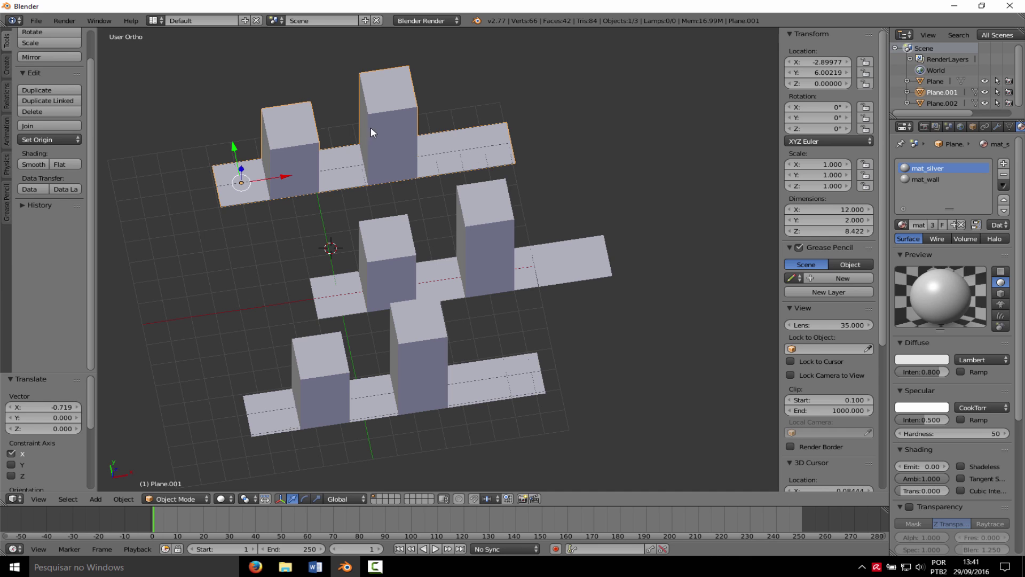
Enter Edit Mode on the first duplicate, open the Edges Length tool's settings twice and dismiss them without applying a length.
right_click(401, 255)
right_click(427, 138)
key("Tab")
scroll(42, 320, "down", 2)
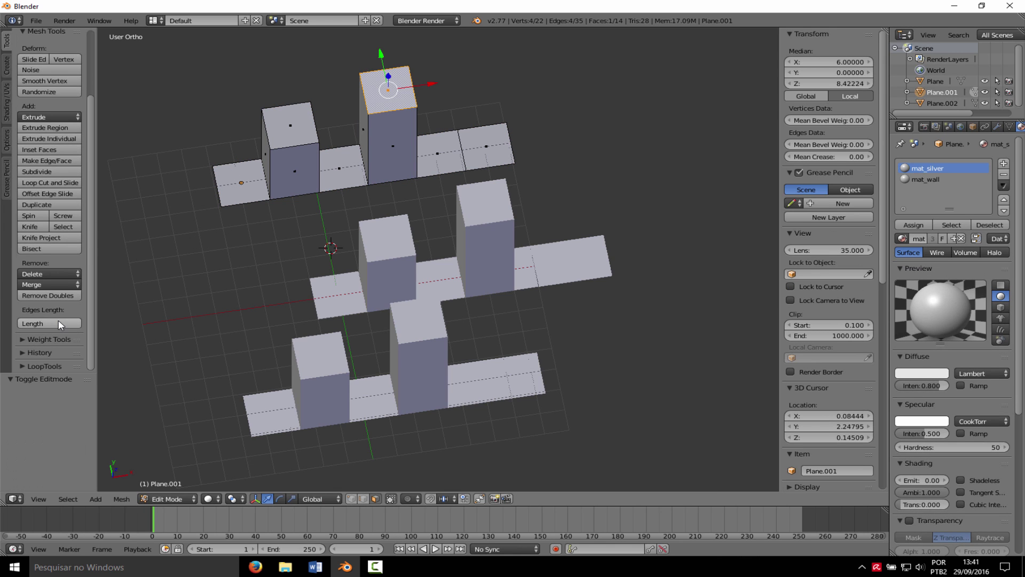
left_click(34, 324)
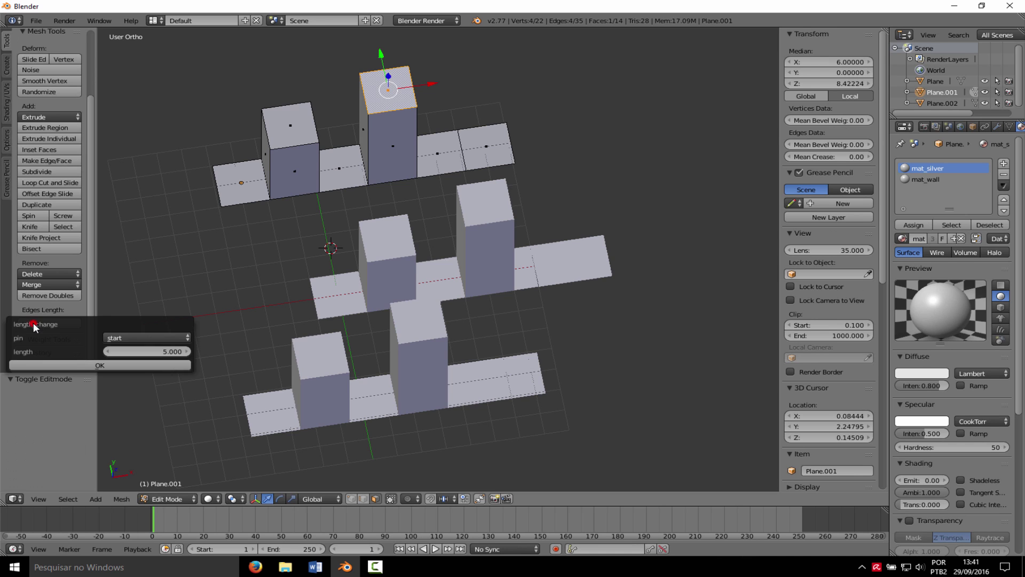
left_click(181, 279)
left_click(69, 322)
left_click(159, 270)
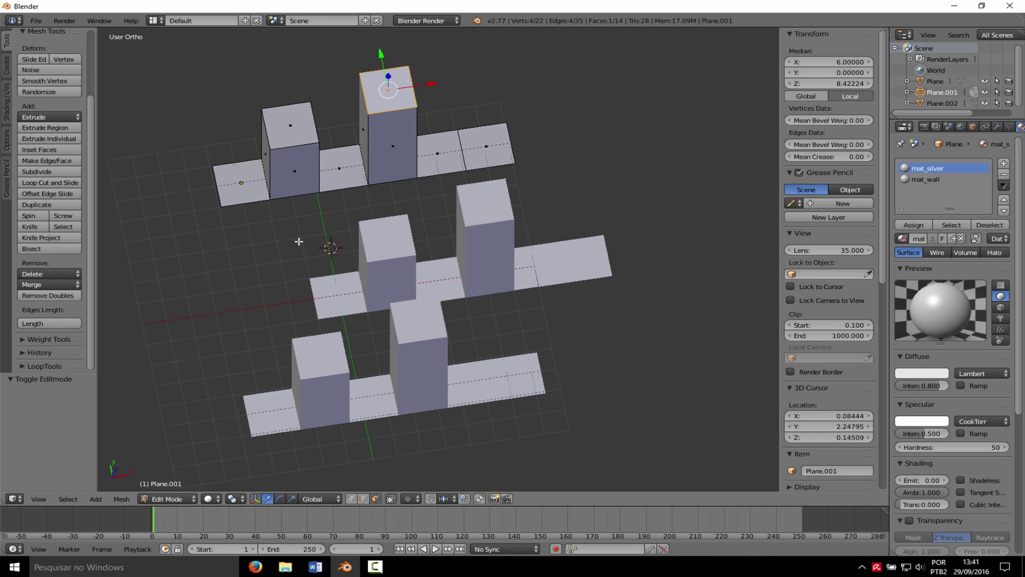
scroll(292, 239, "down", 3)
scroll(288, 235, "up", 1)
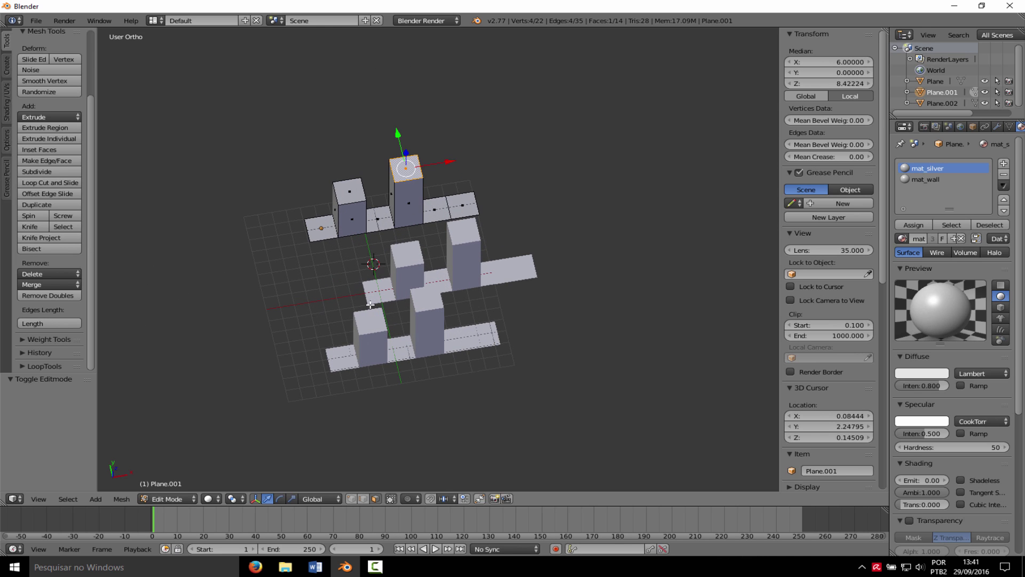